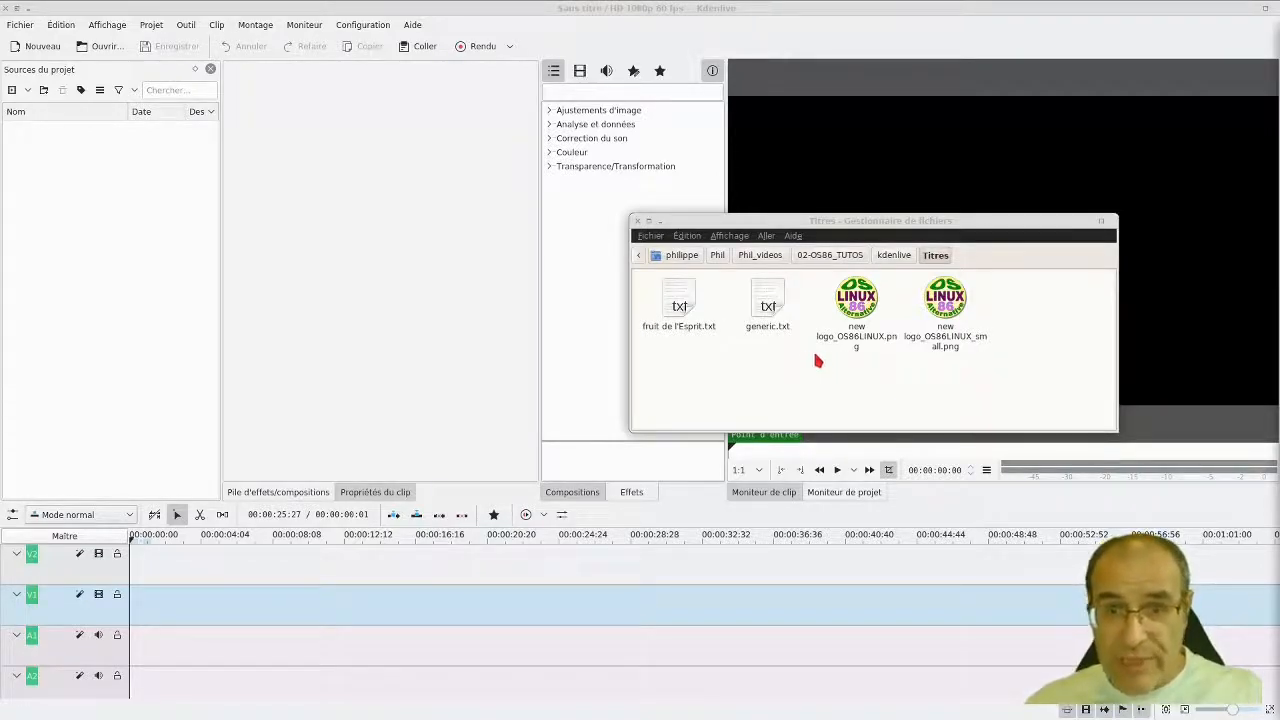
- Import the two text files and the two OS86LINUX logo images from the Titres folder into the project sources
{"action": "left_click_drag", "start_coordinate": [987, 372], "coordinate": [51, 200]}
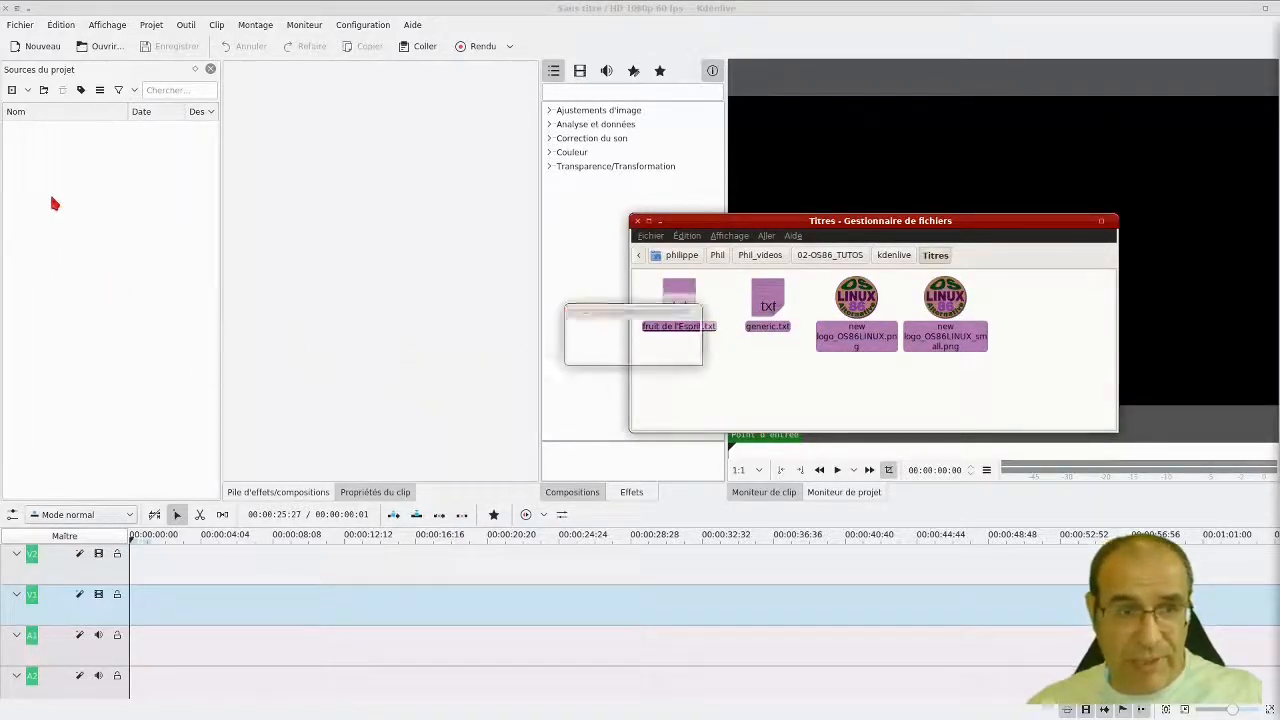
{"action": "left_click", "coordinate": [100, 250]}
{"action": "left_click", "coordinate": [95, 136]}
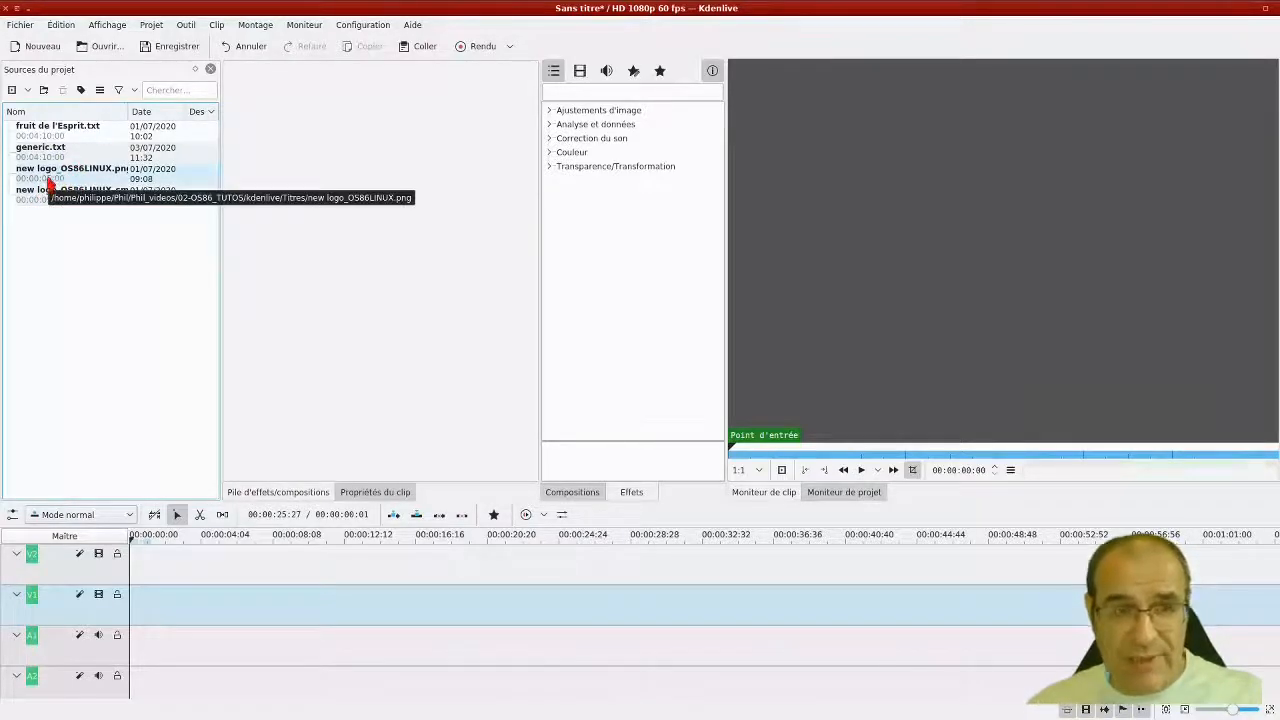
{"action": "left_click", "coordinate": [28, 91]}
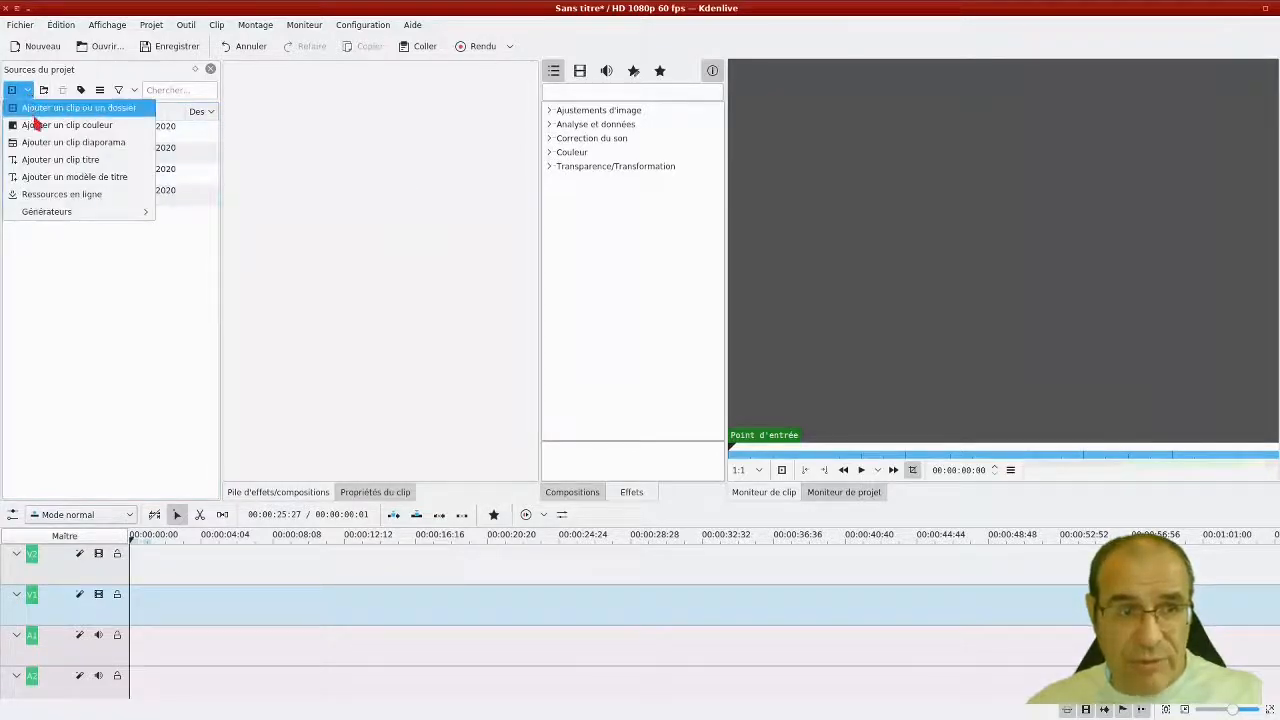
{"action": "left_click", "coordinate": [48, 161]}
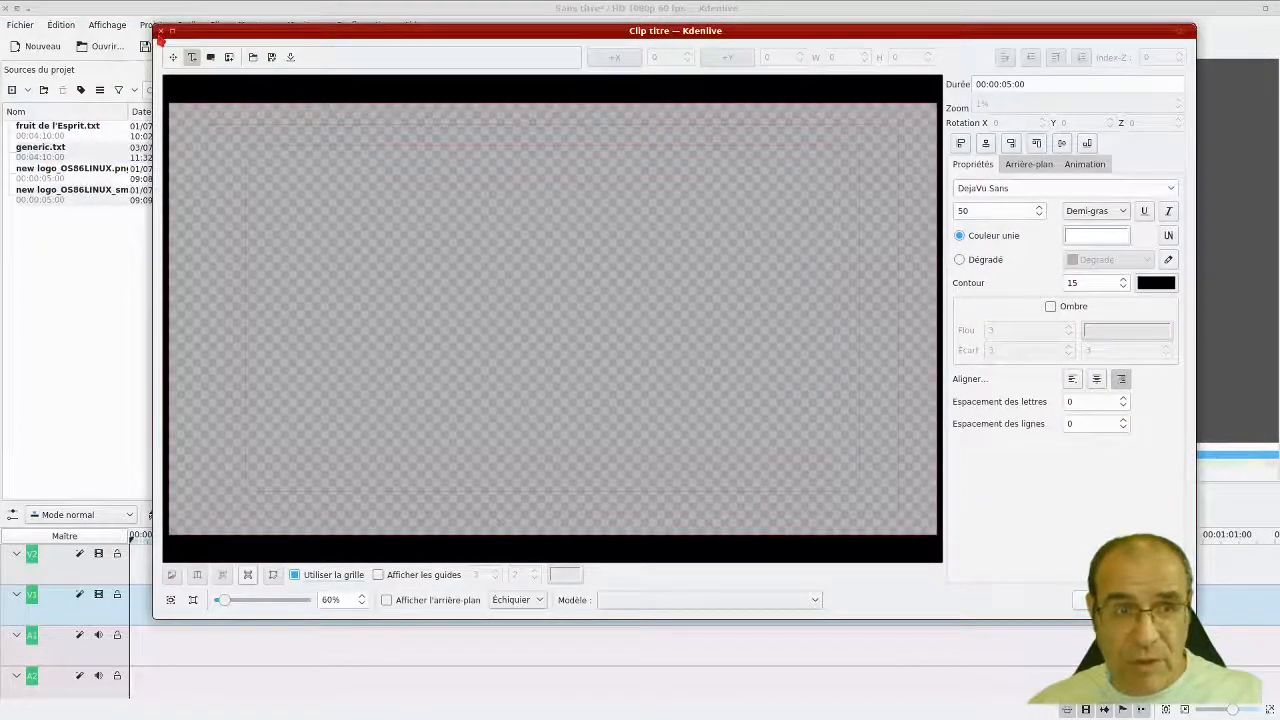
{"action": "left_click", "coordinate": [161, 33]}
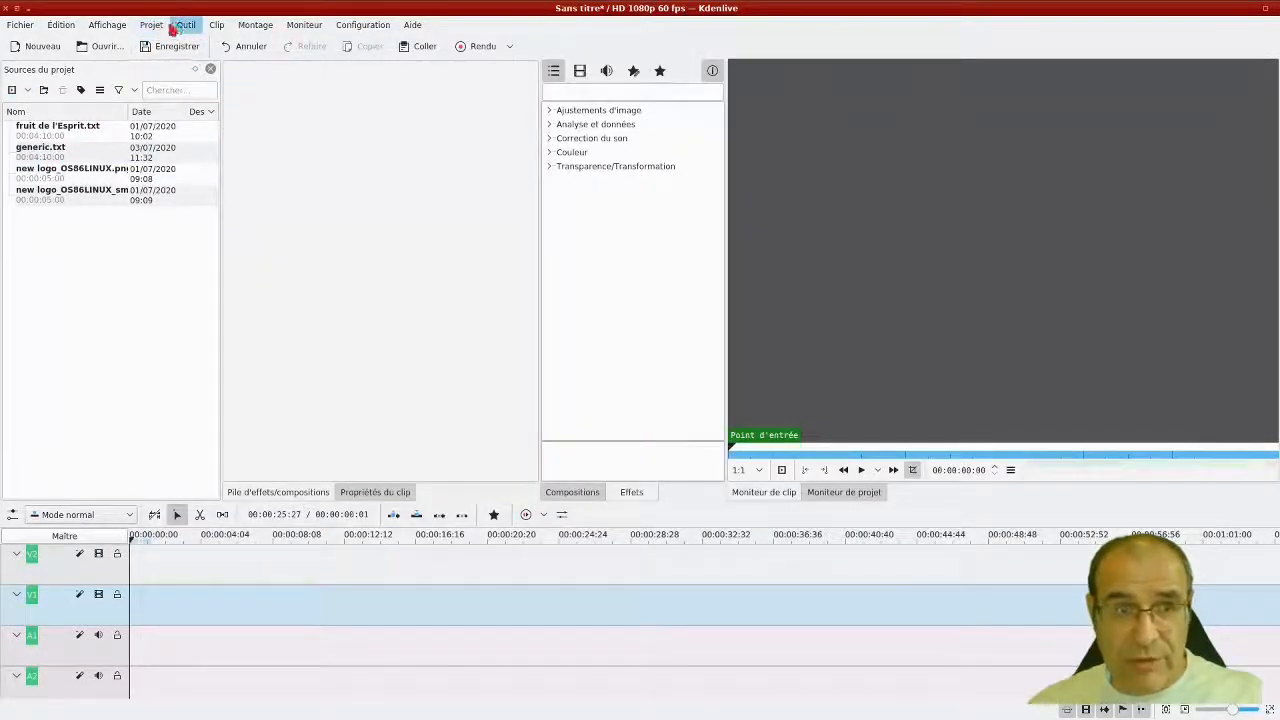
- Create a new title clip and place the text "TITRE" near the upper part of the frame at X 340, Y 120
{"action": "left_click", "coordinate": [152, 25]}
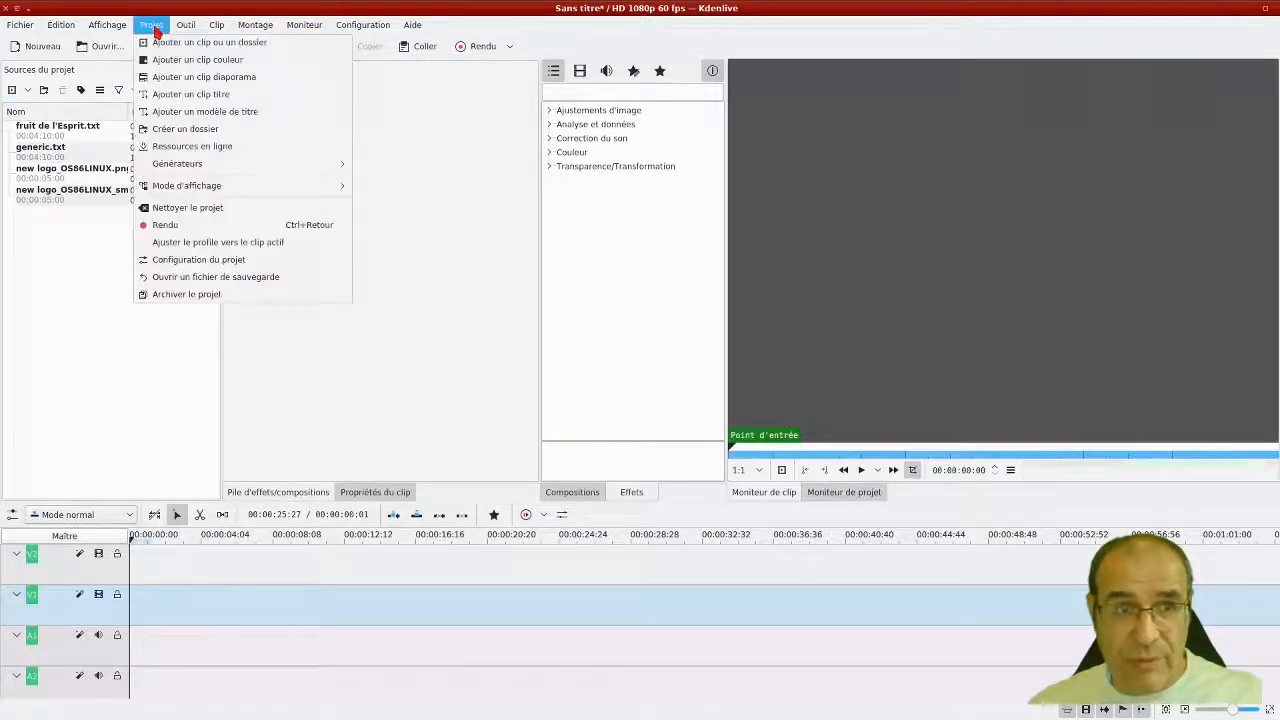
{"action": "left_click", "coordinate": [204, 96]}
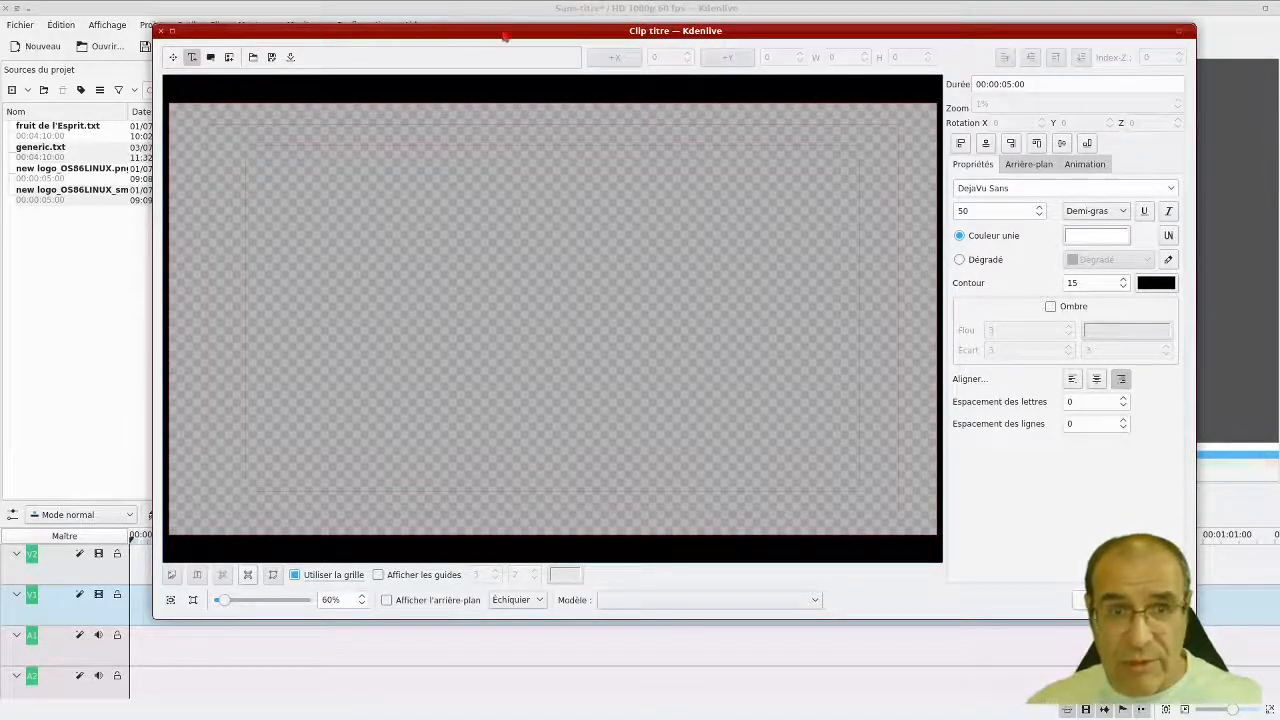
{"action": "left_click_drag", "start_coordinate": [507, 37], "coordinate": [485, 79]}
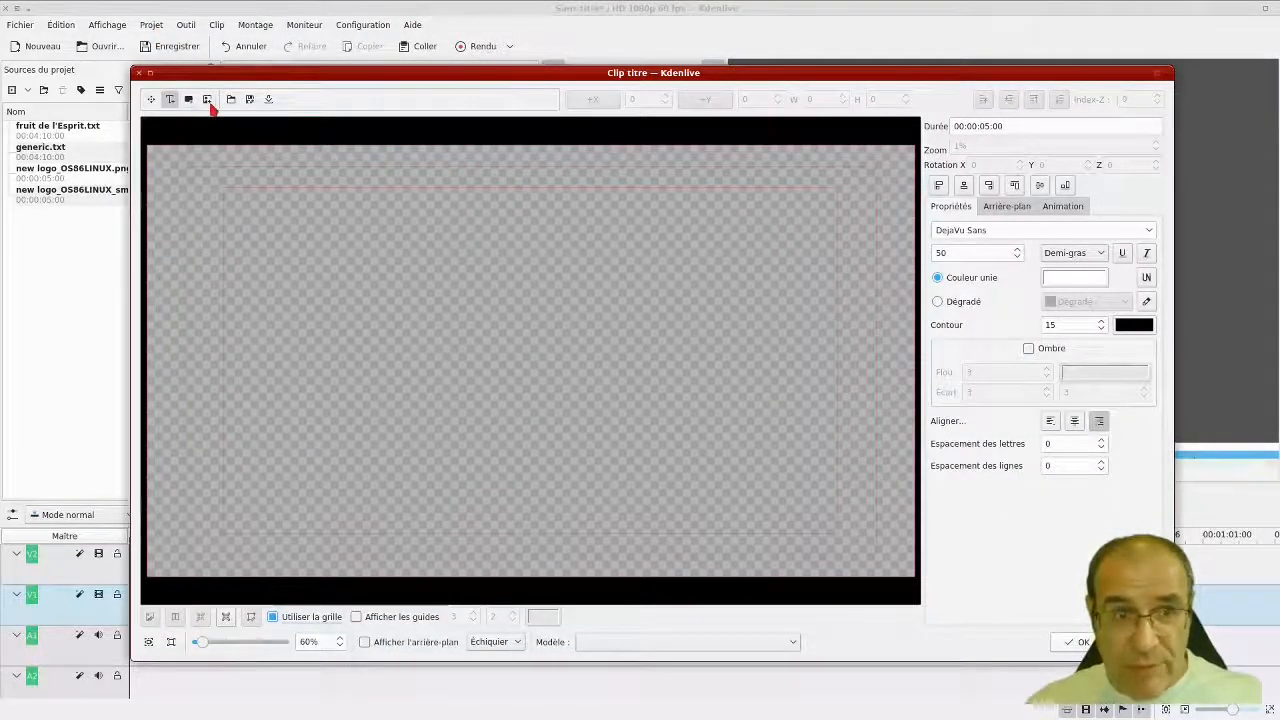
{"action": "left_click", "coordinate": [172, 101]}
{"action": "left_click", "coordinate": [282, 205]}
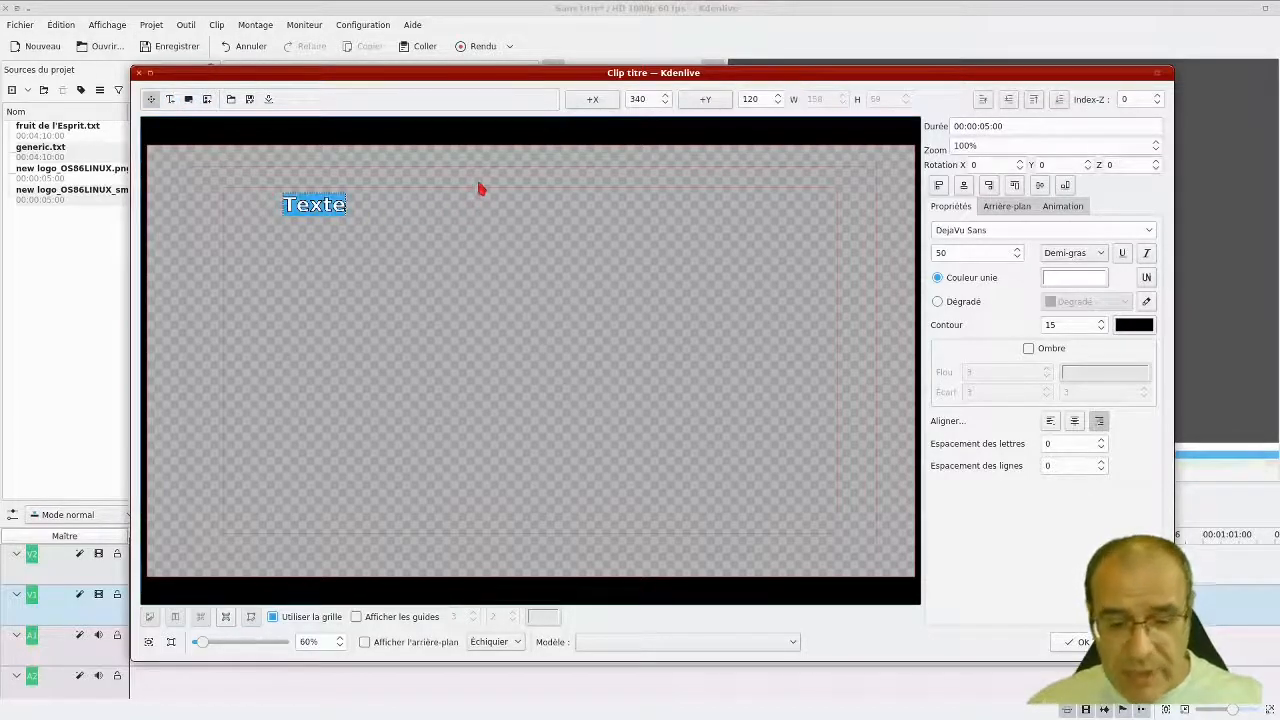
{"action": "key", "text": "BackSpace"}
{"action": "type", "text": "TITRE"}
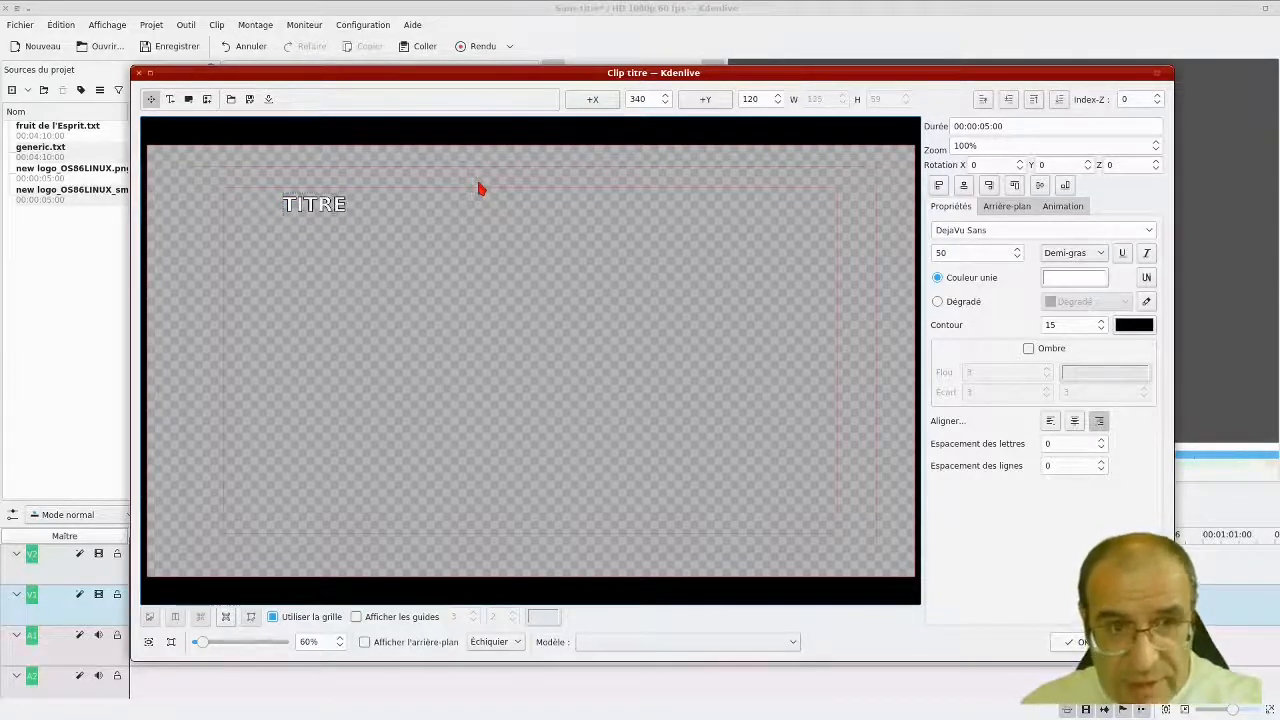
{"action": "left_click", "coordinate": [491, 143]}
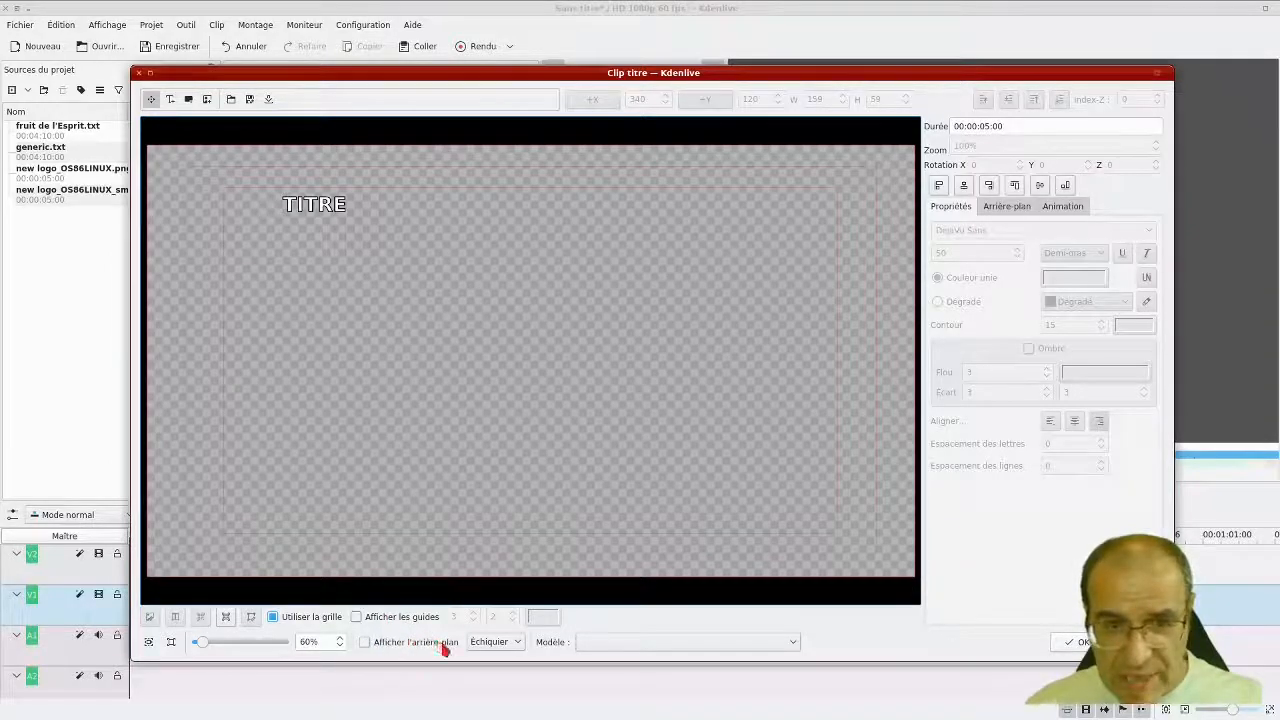
- Show the background behind the title and try the guides display, leaving the guides off
{"action": "left_click", "coordinate": [366, 643]}
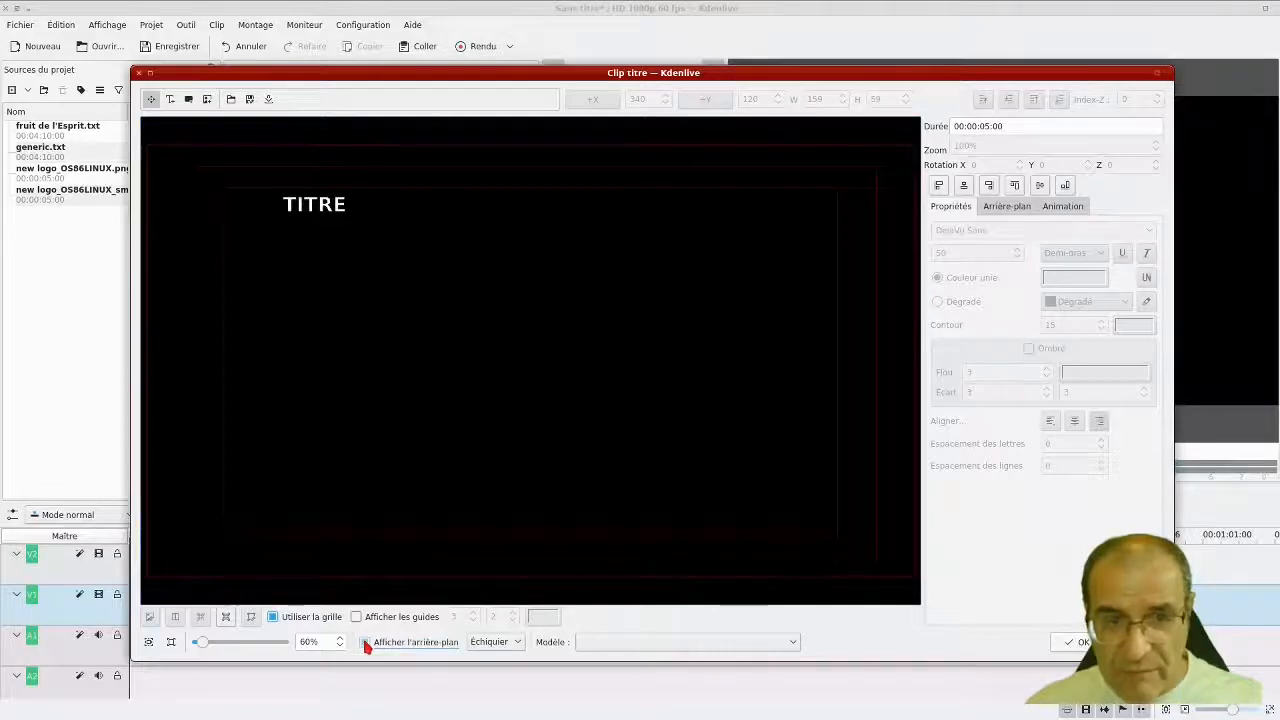
{"action": "left_click", "coordinate": [358, 618]}
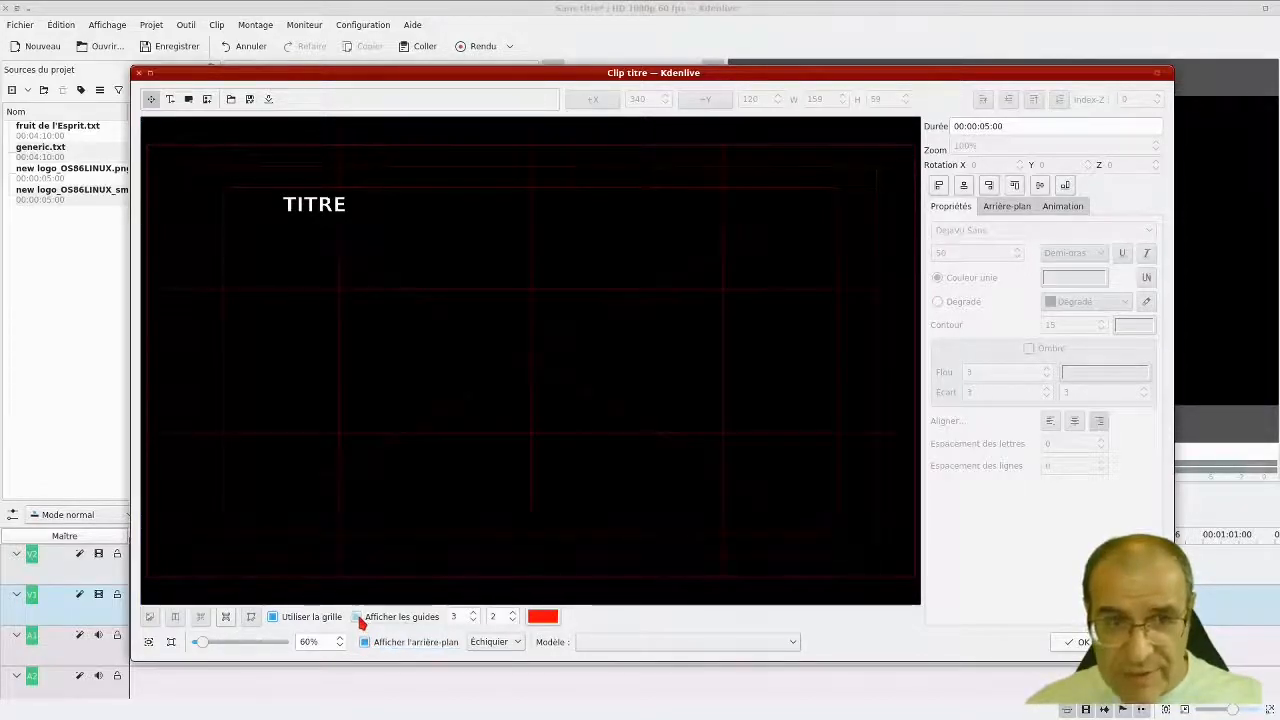
{"action": "left_click", "coordinate": [358, 618]}
{"action": "left_click", "coordinate": [358, 617]}
{"action": "left_click", "coordinate": [358, 618]}
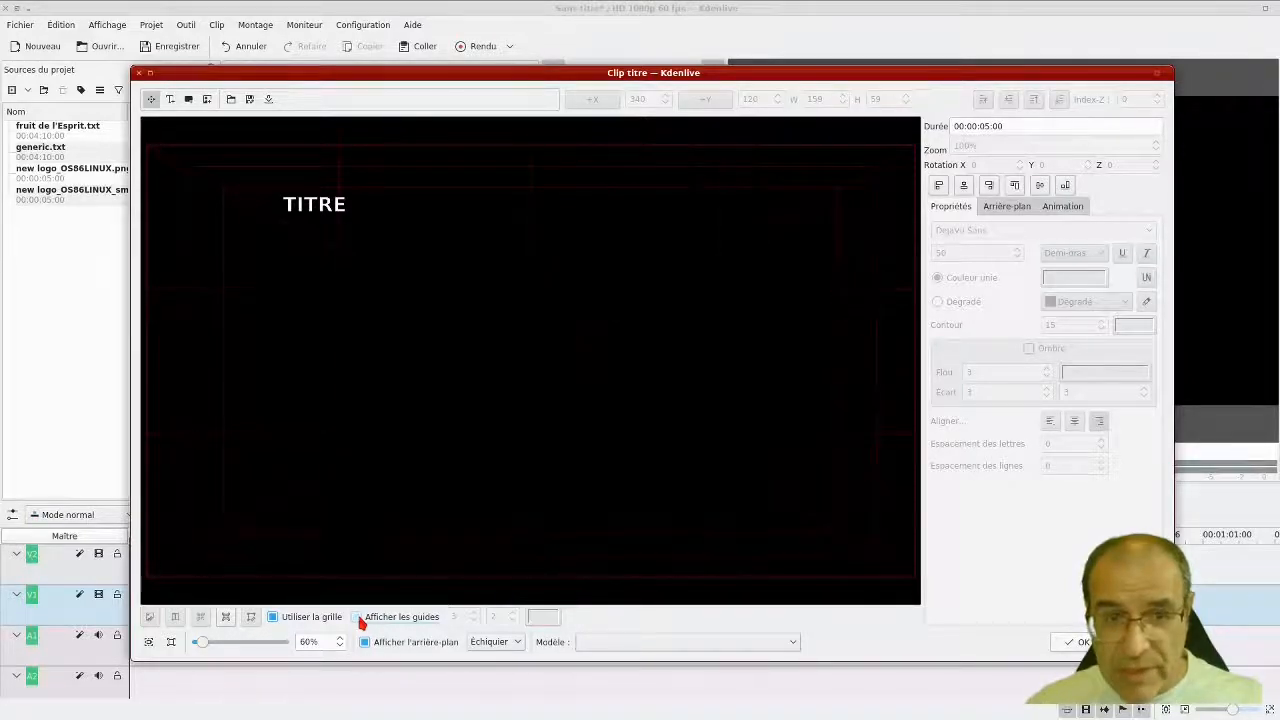
- Enlarge the TITRE text by trying font sizes 150 and 200 and settling on 205
{"action": "left_click", "coordinate": [314, 218]}
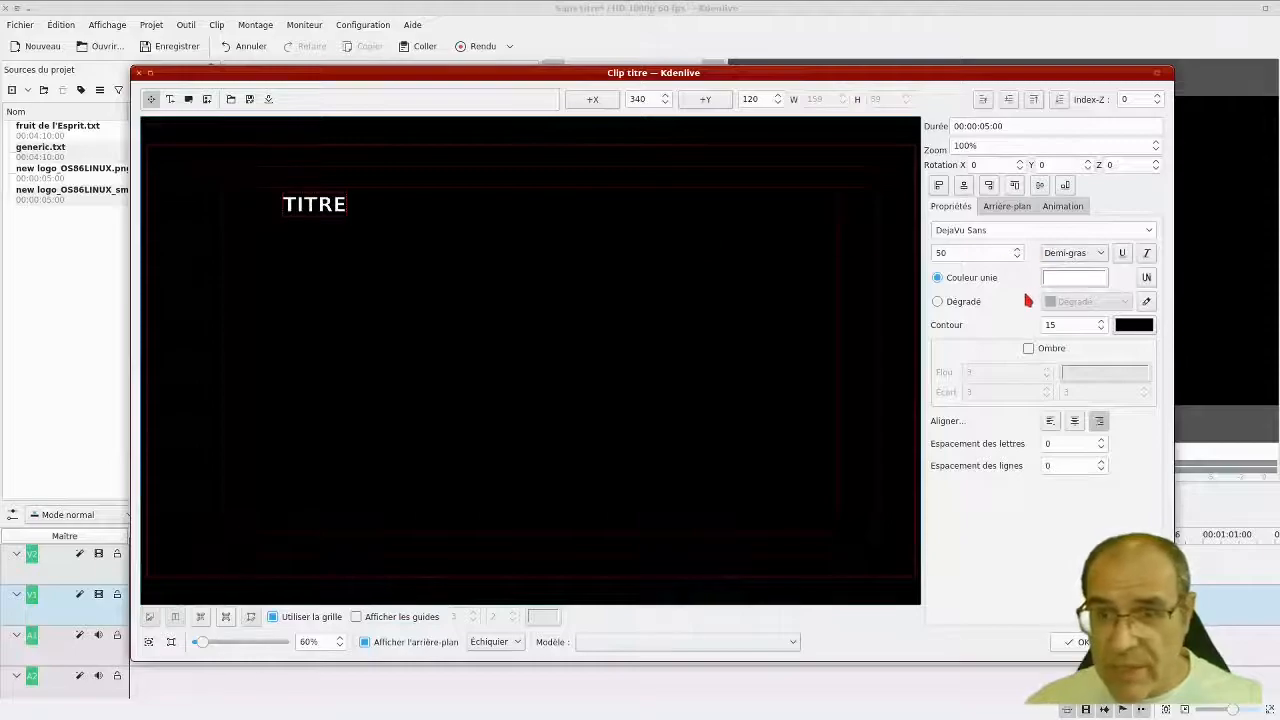
{"action": "left_click", "coordinate": [977, 252]}
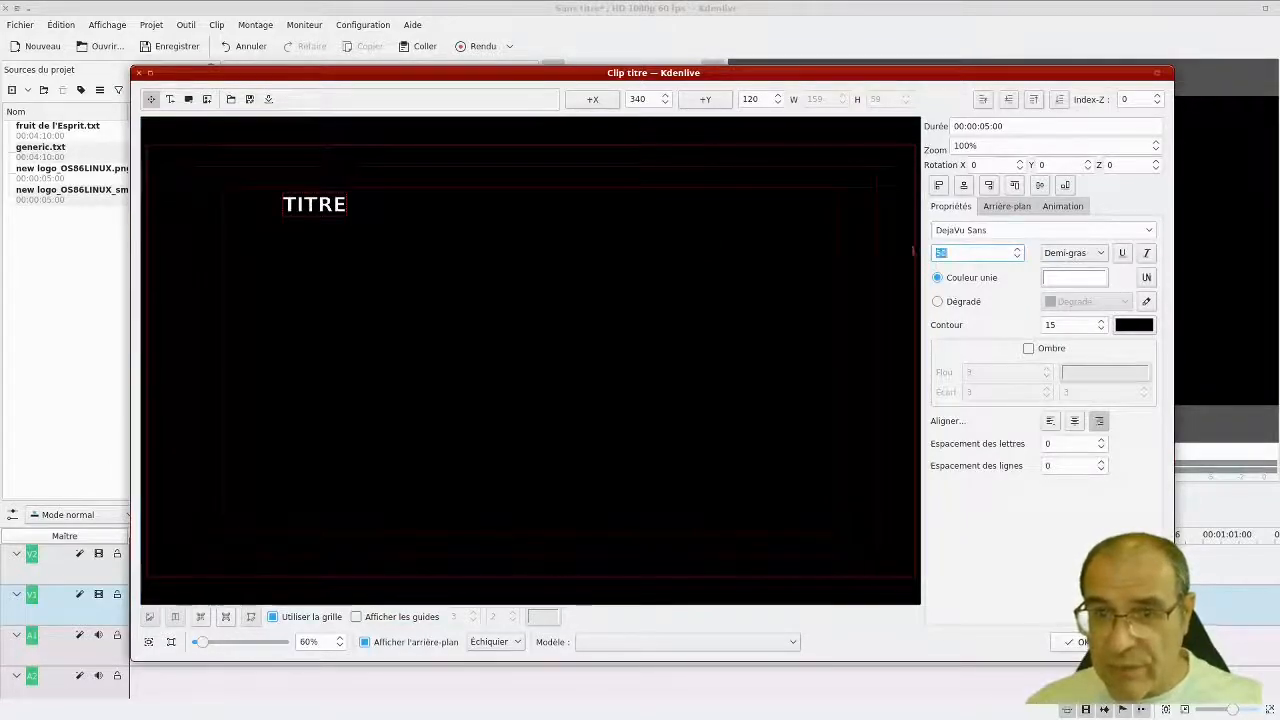
{"action": "type", "text": "1"}
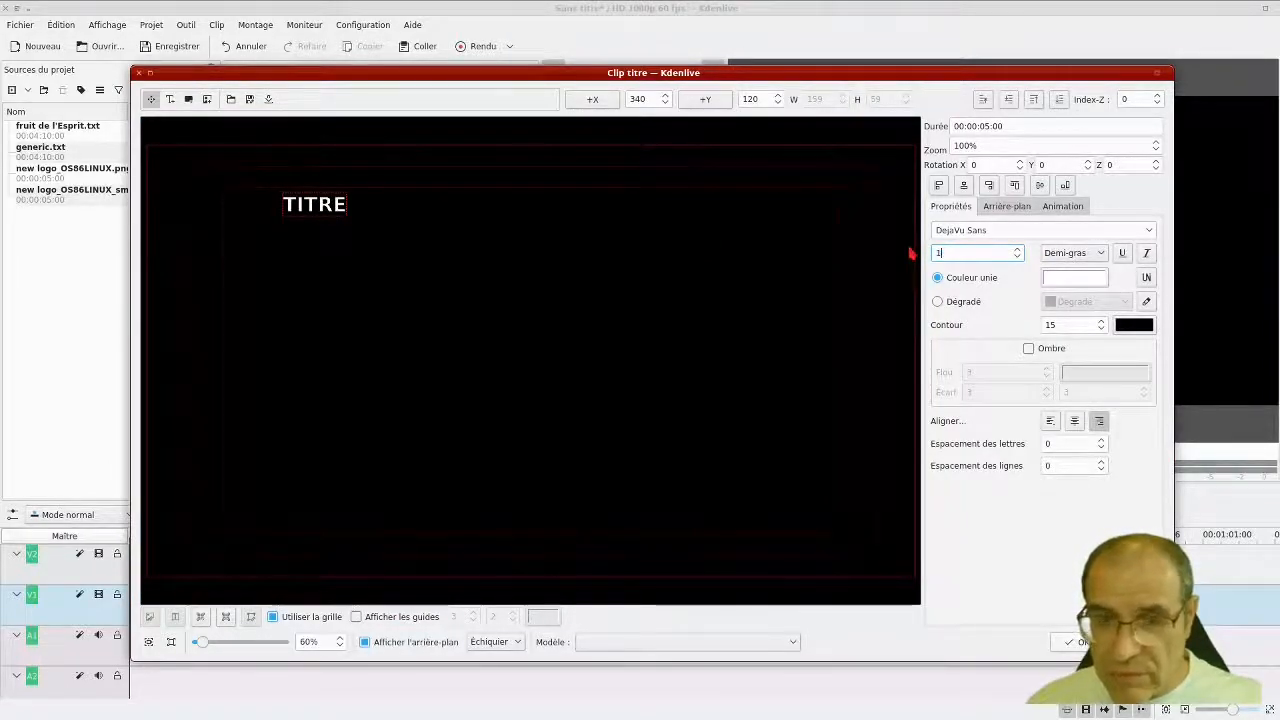
{"action": "type", "text": "50"}
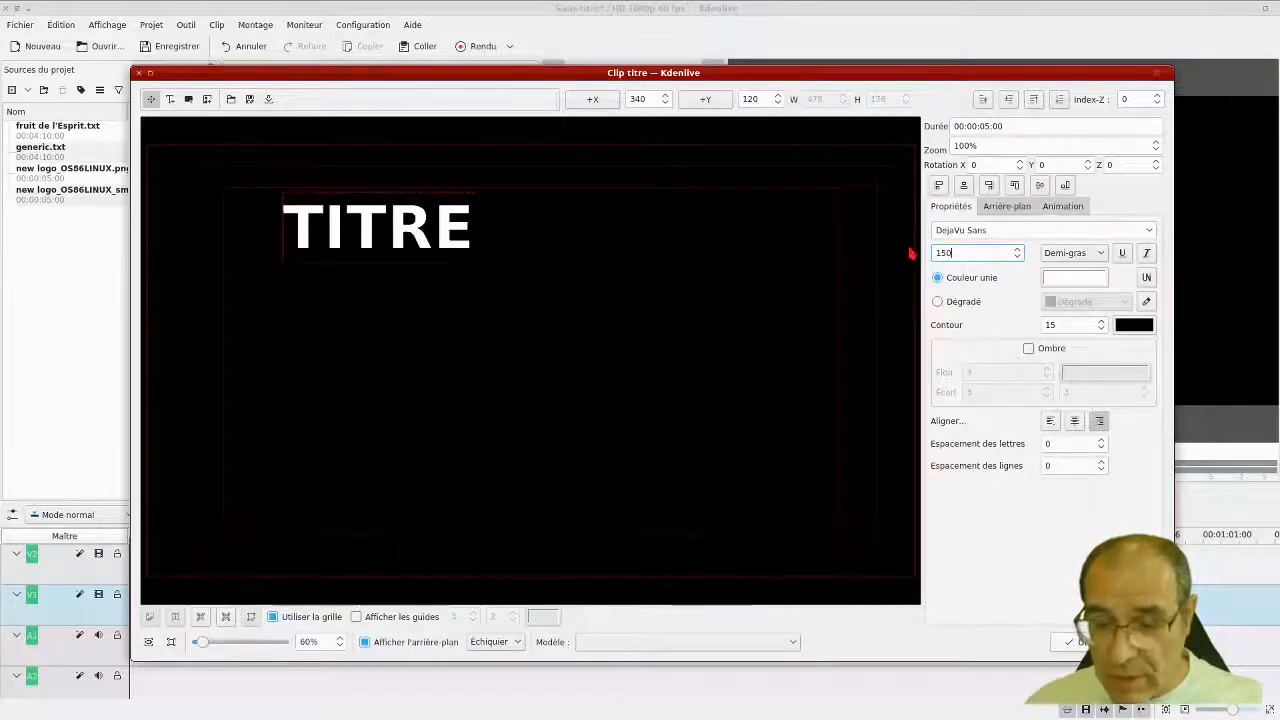
{"action": "key", "text": "BackSpace"}
{"action": "key", "text": "BackSpace"}
{"action": "key", "text": "BackSpace"}
{"action": "type", "text": "2"}
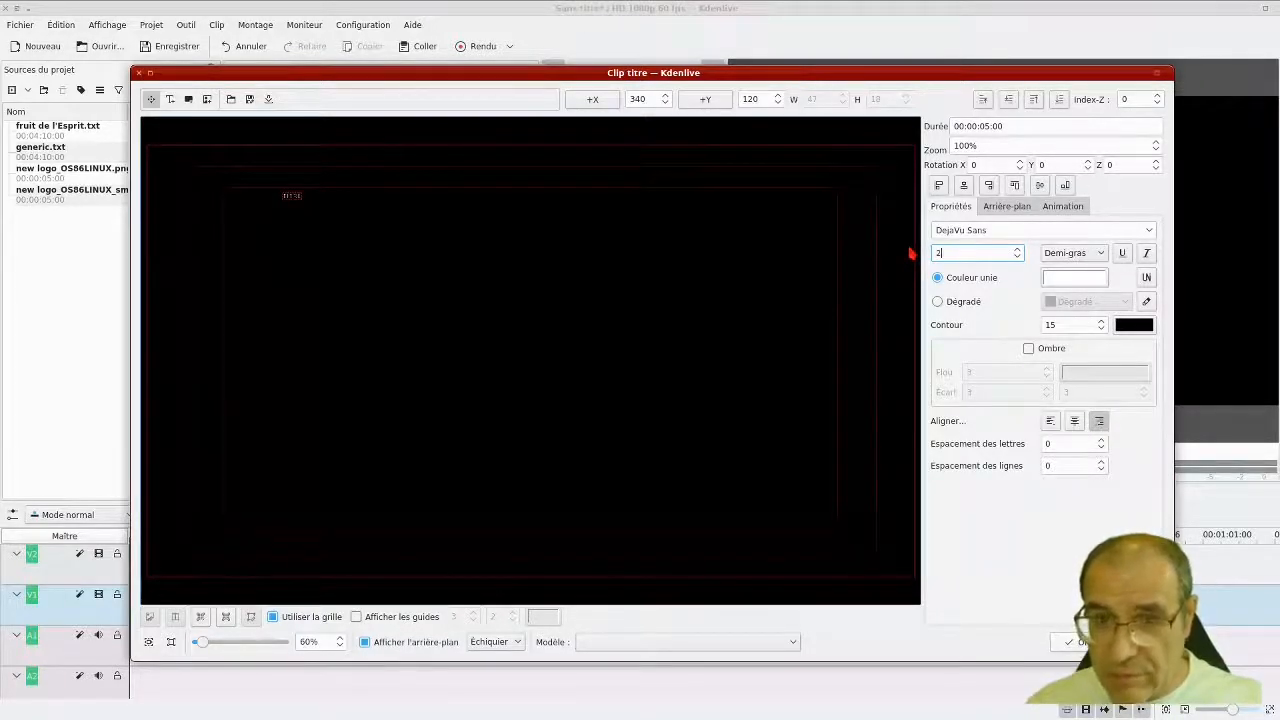
{"action": "type", "text": "00"}
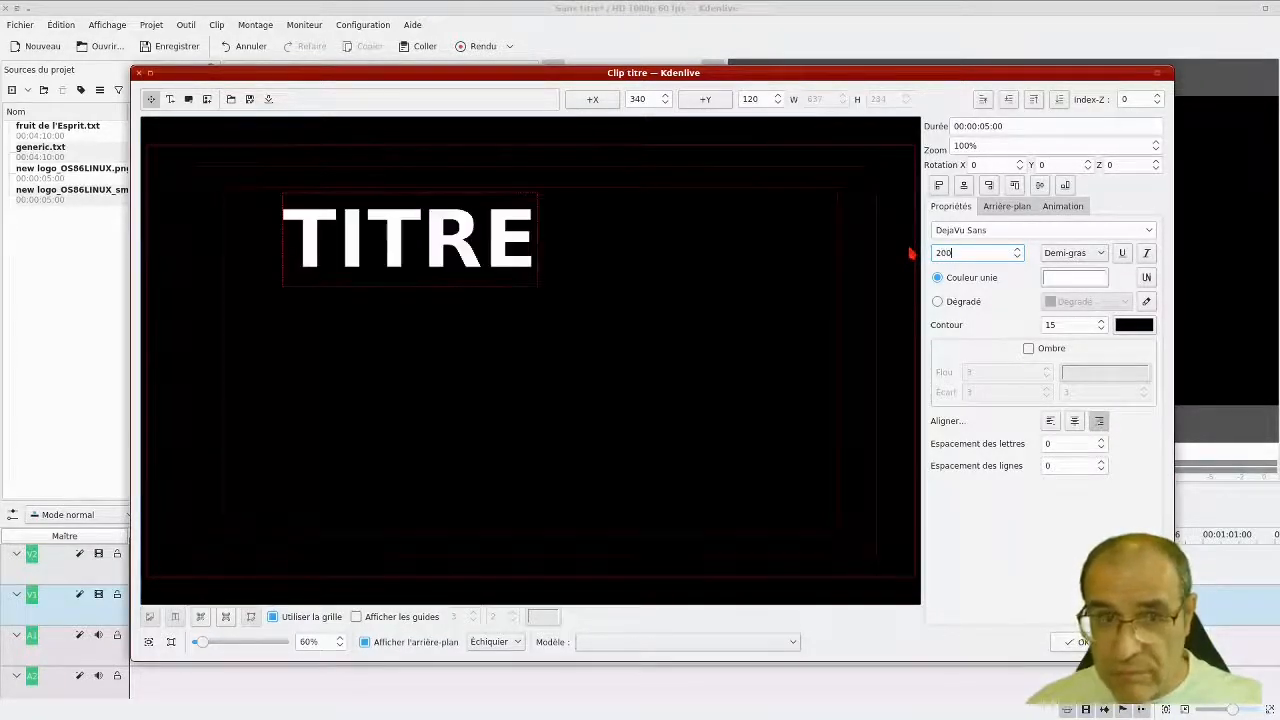
{"action": "left_click", "coordinate": [1017, 250]}
{"action": "left_click", "coordinate": [1017, 250]}
{"action": "left_click", "coordinate": [1017, 250]}
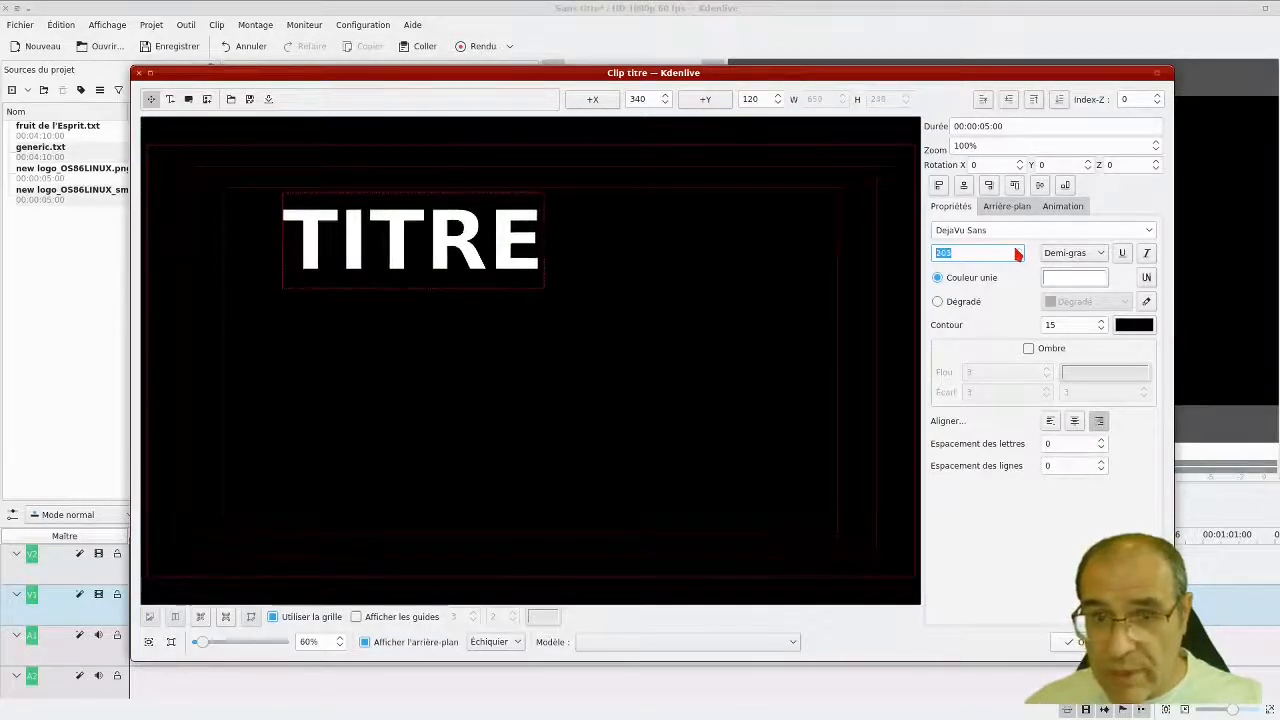
- Try the Gras, Normal and Lumière weights on the TITRE text and return it to Demi-gras
{"action": "left_click", "coordinate": [1072, 253]}
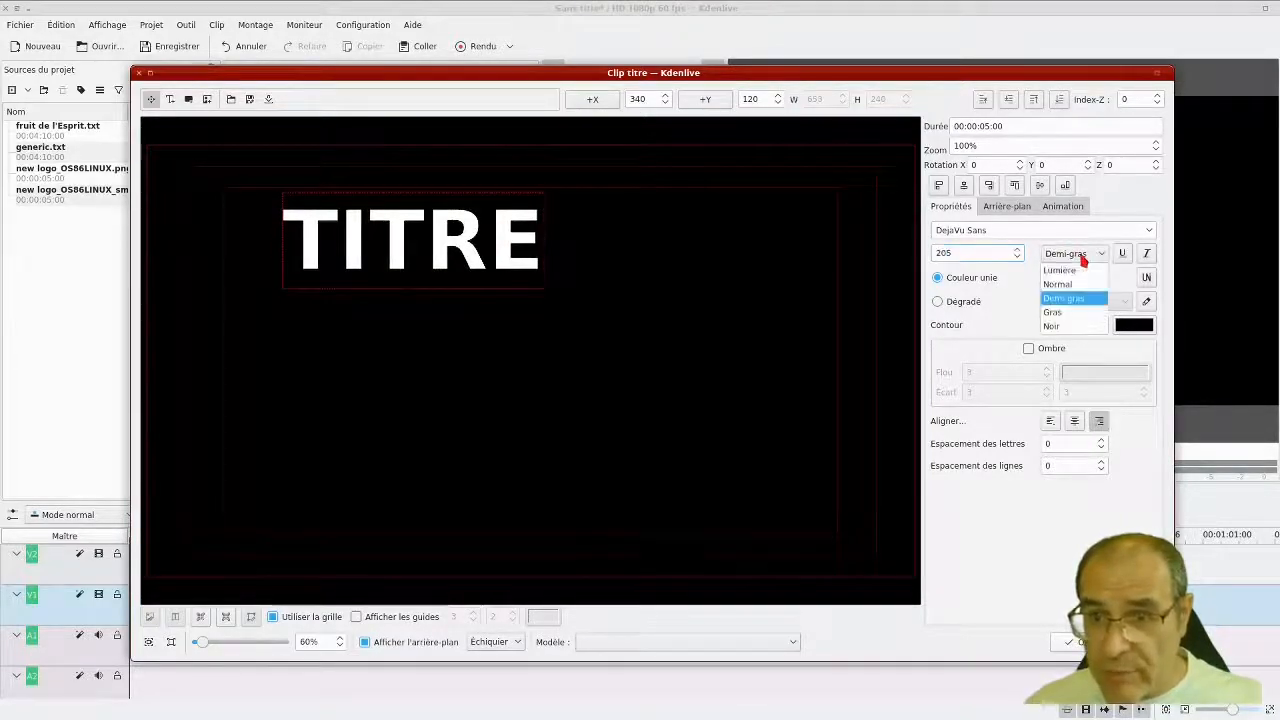
{"action": "left_click", "coordinate": [1061, 314]}
{"action": "left_click", "coordinate": [1066, 256]}
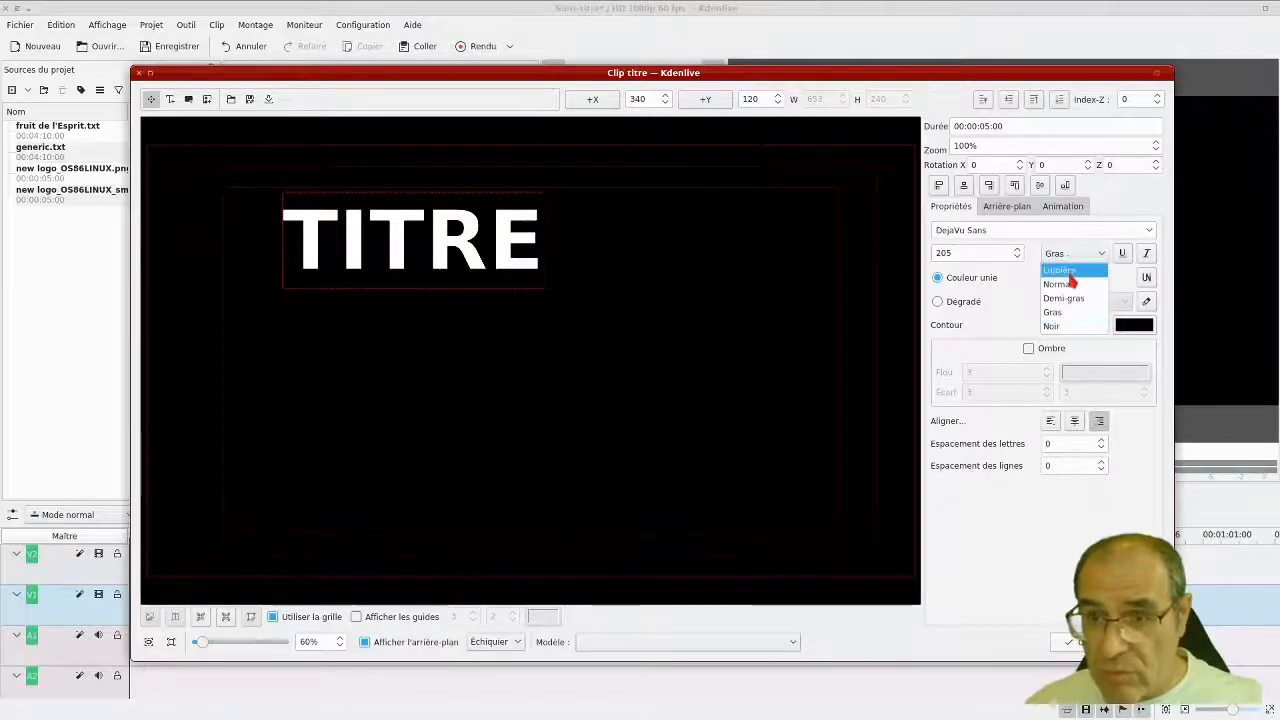
{"action": "left_click", "coordinate": [1060, 284]}
{"action": "left_click", "coordinate": [1073, 254]}
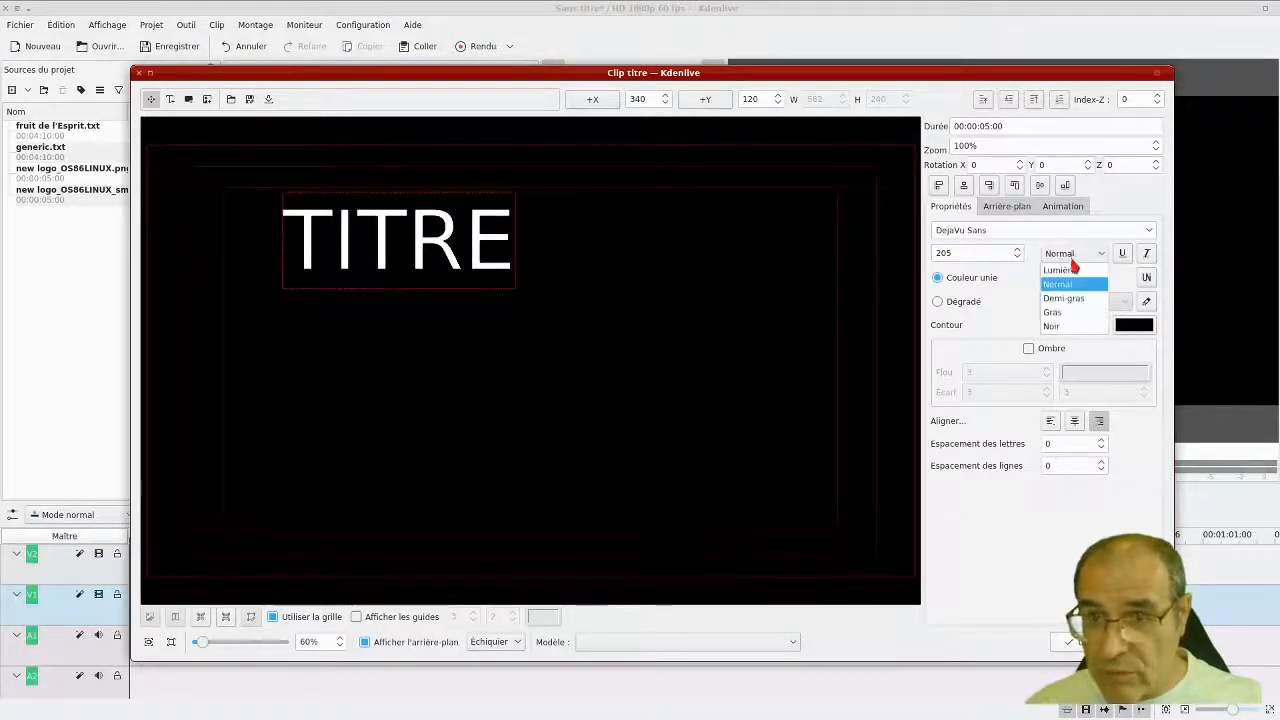
{"action": "left_click", "coordinate": [1073, 270]}
{"action": "left_click", "coordinate": [1073, 255]}
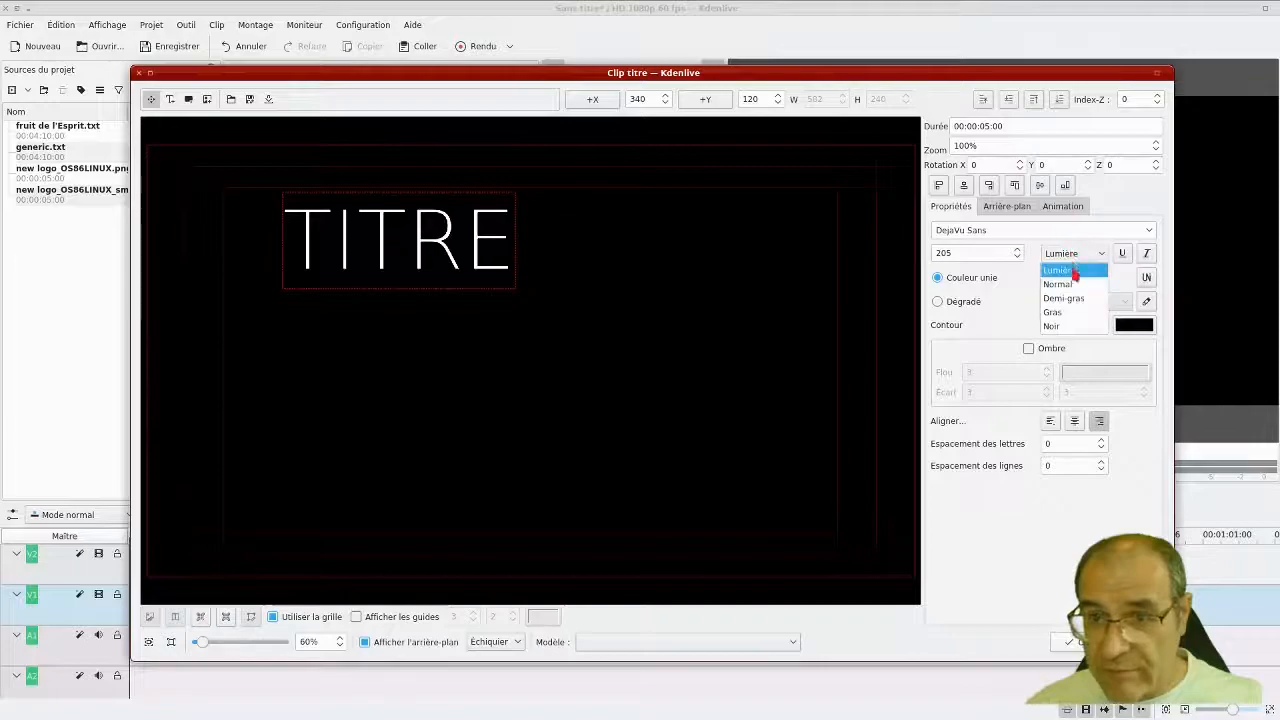
{"action": "left_click", "coordinate": [1066, 298]}
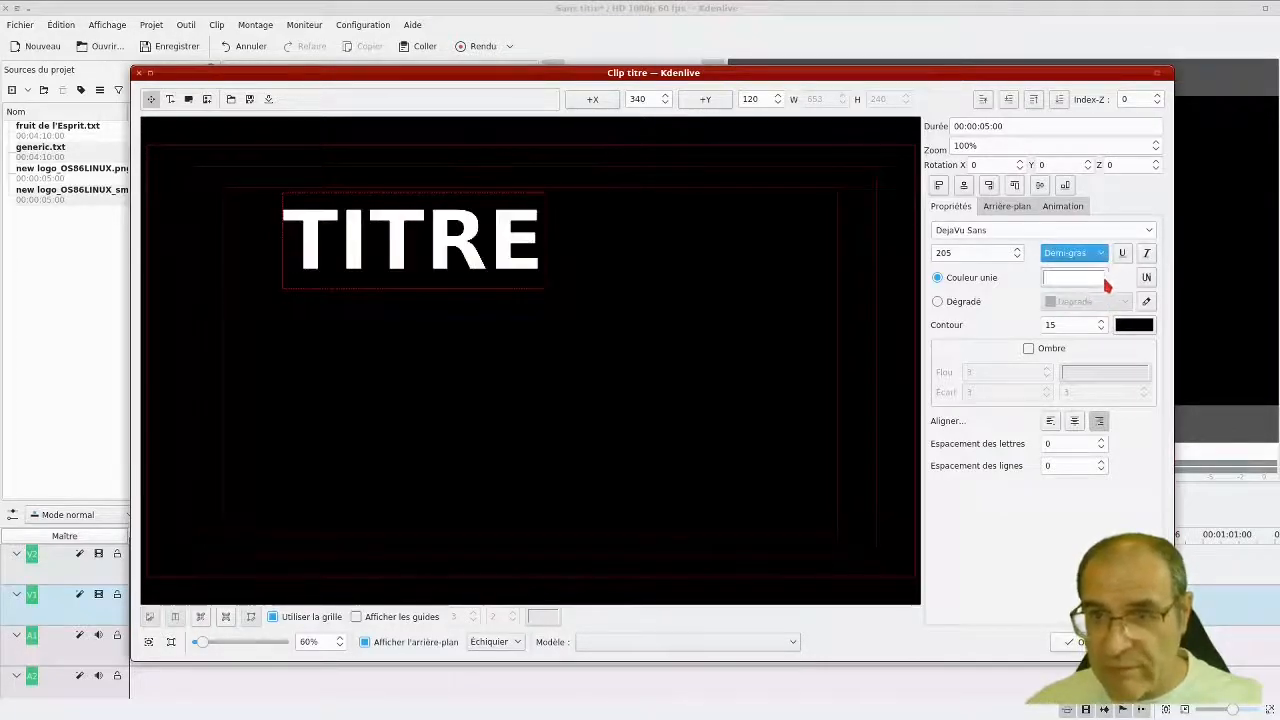
- Try underline and italic on the TITRE text, switching each one off again
{"action": "left_click", "coordinate": [1122, 255]}
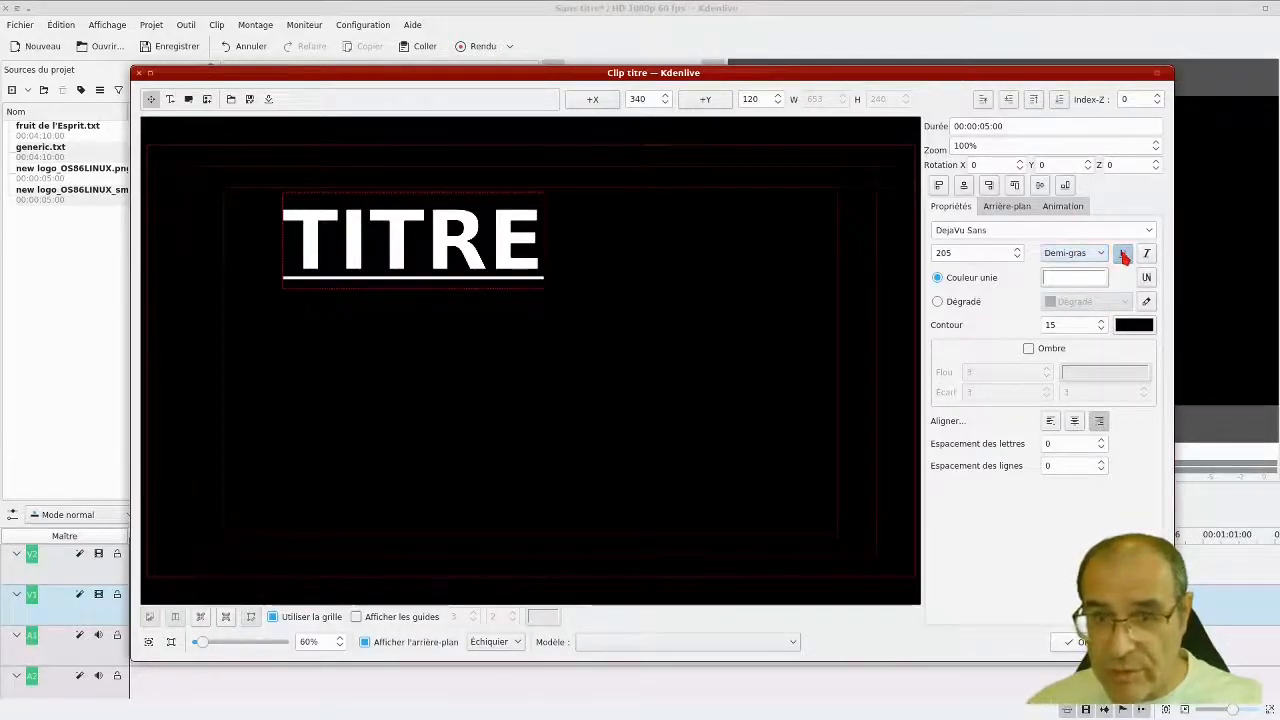
{"action": "left_click", "coordinate": [1122, 255]}
{"action": "left_click", "coordinate": [1147, 255]}
{"action": "left_click", "coordinate": [1147, 255]}
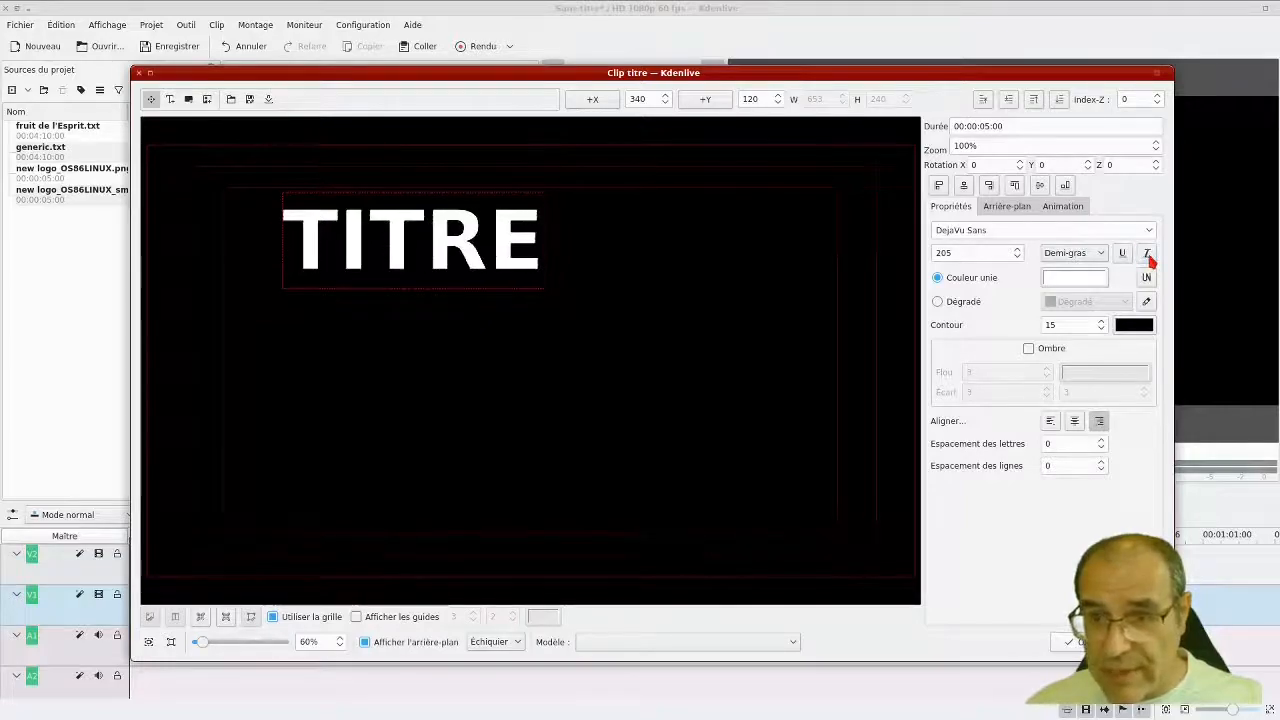
- Set the TITRE text's solid colour to the brownish gold #847434
{"action": "left_click", "coordinate": [1094, 281]}
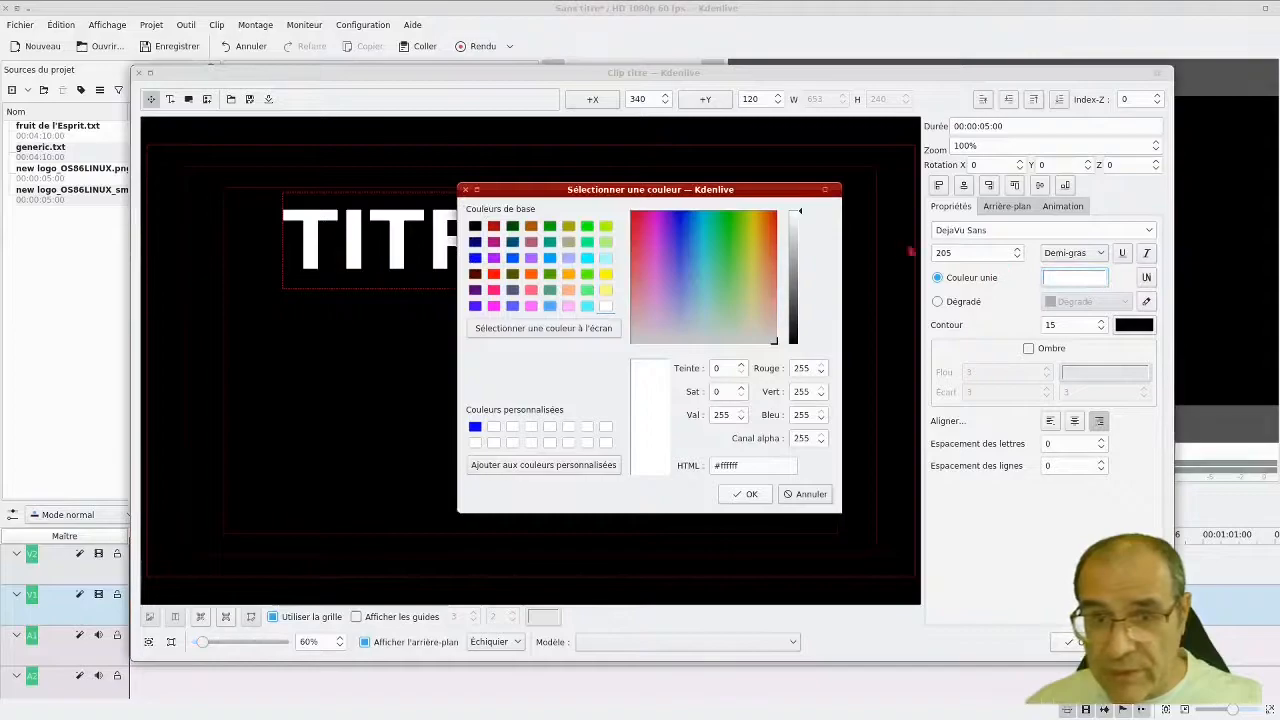
{"action": "left_click", "coordinate": [793, 274]}
{"action": "left_click", "coordinate": [757, 263]}
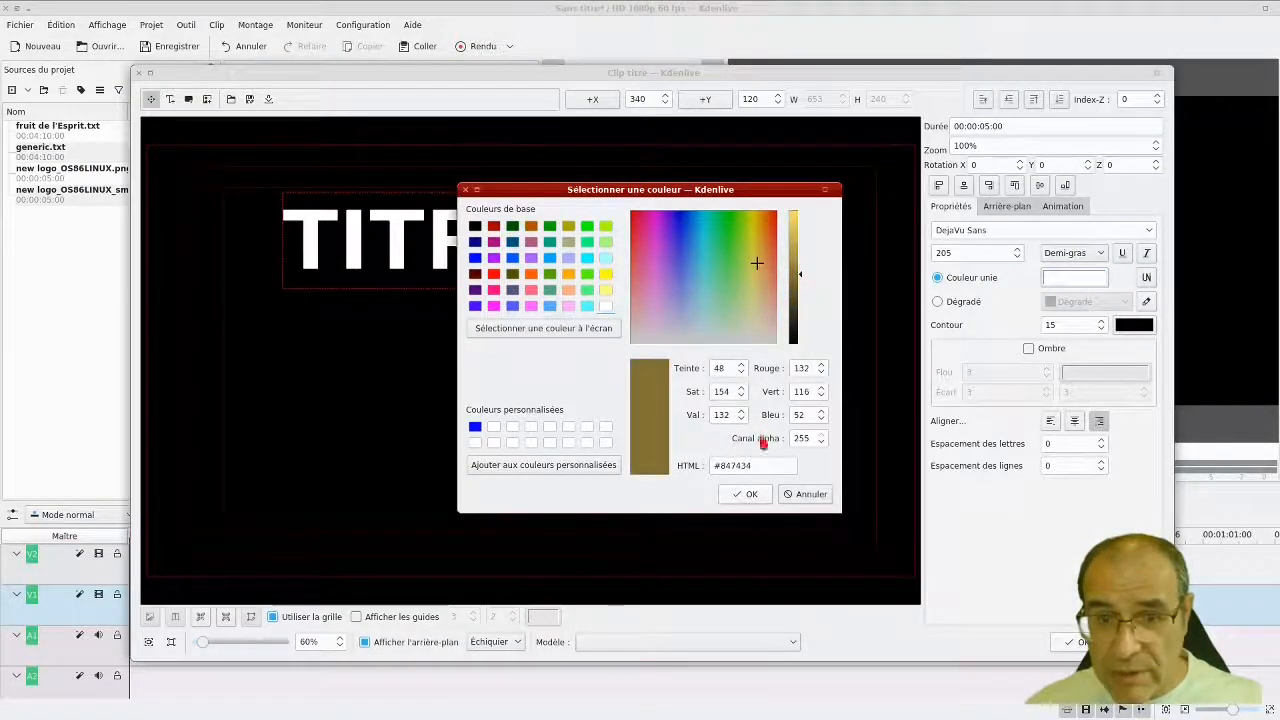
{"action": "left_click", "coordinate": [745, 494]}
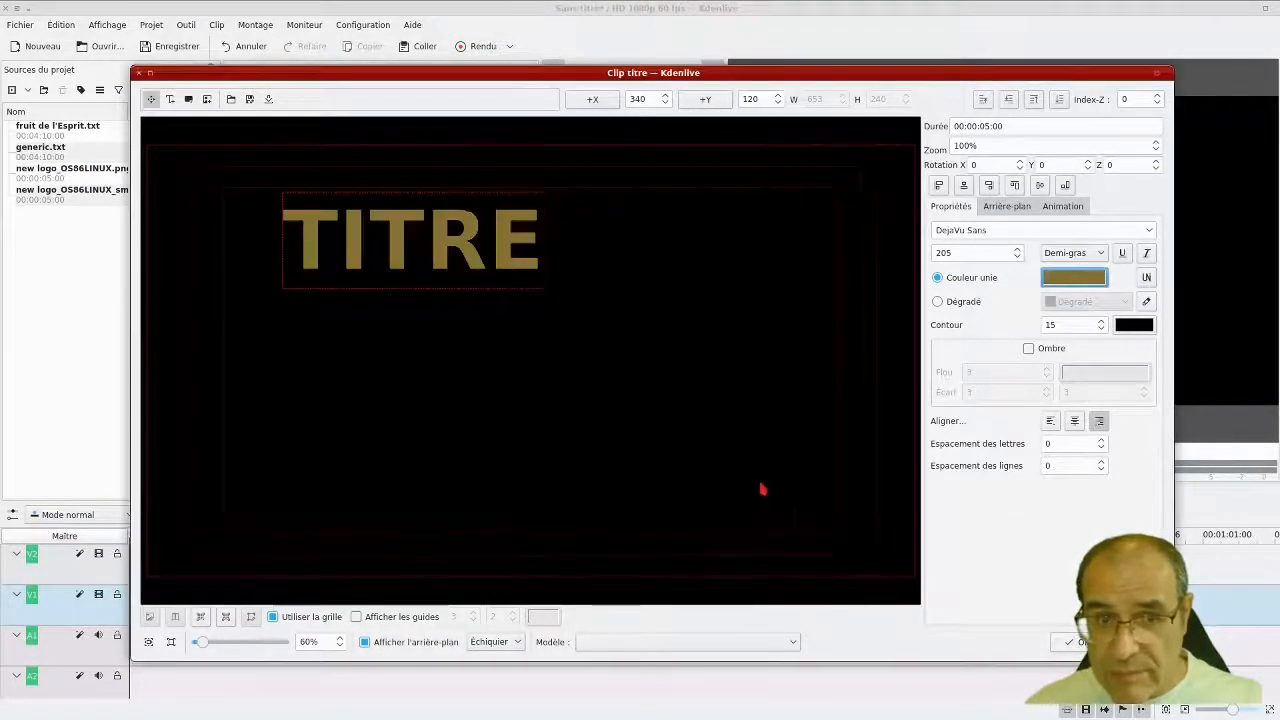
- Switch the TITRE text's fill from a solid colour to the Dégradé gradient
{"action": "left_click", "coordinate": [958, 302]}
{"action": "left_click", "coordinate": [1077, 303]}
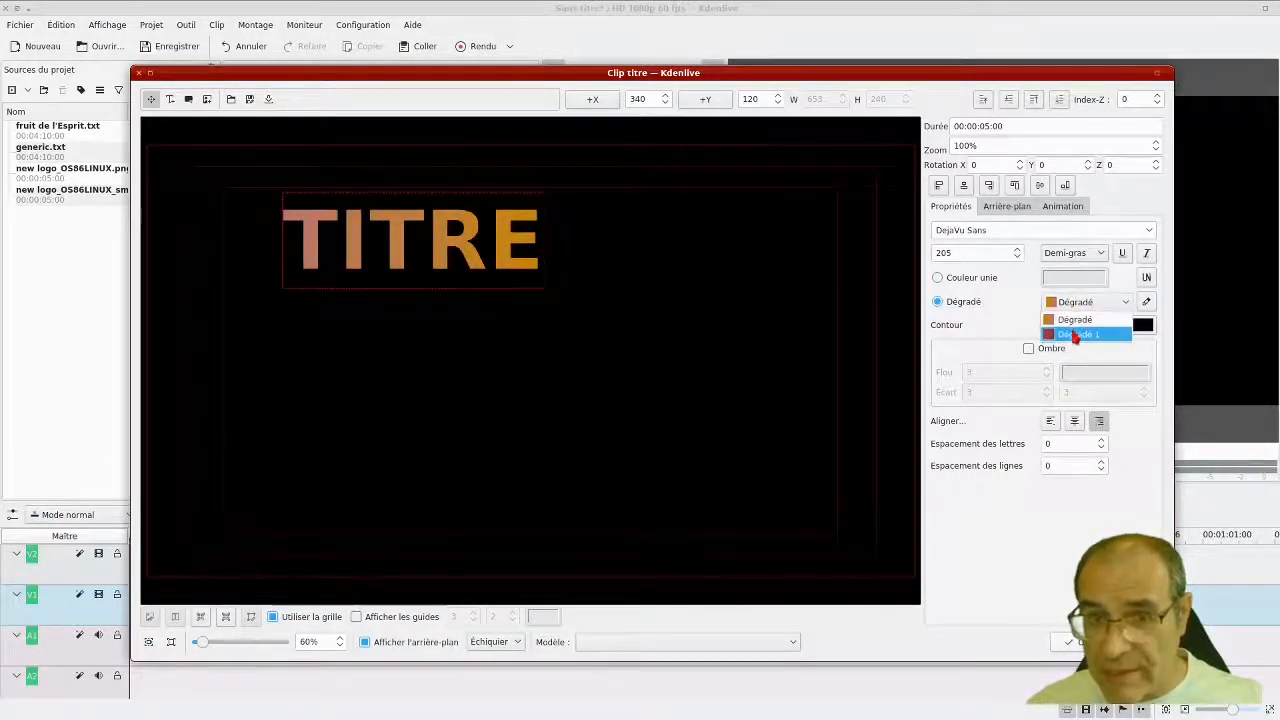
{"action": "left_click", "coordinate": [1075, 336]}
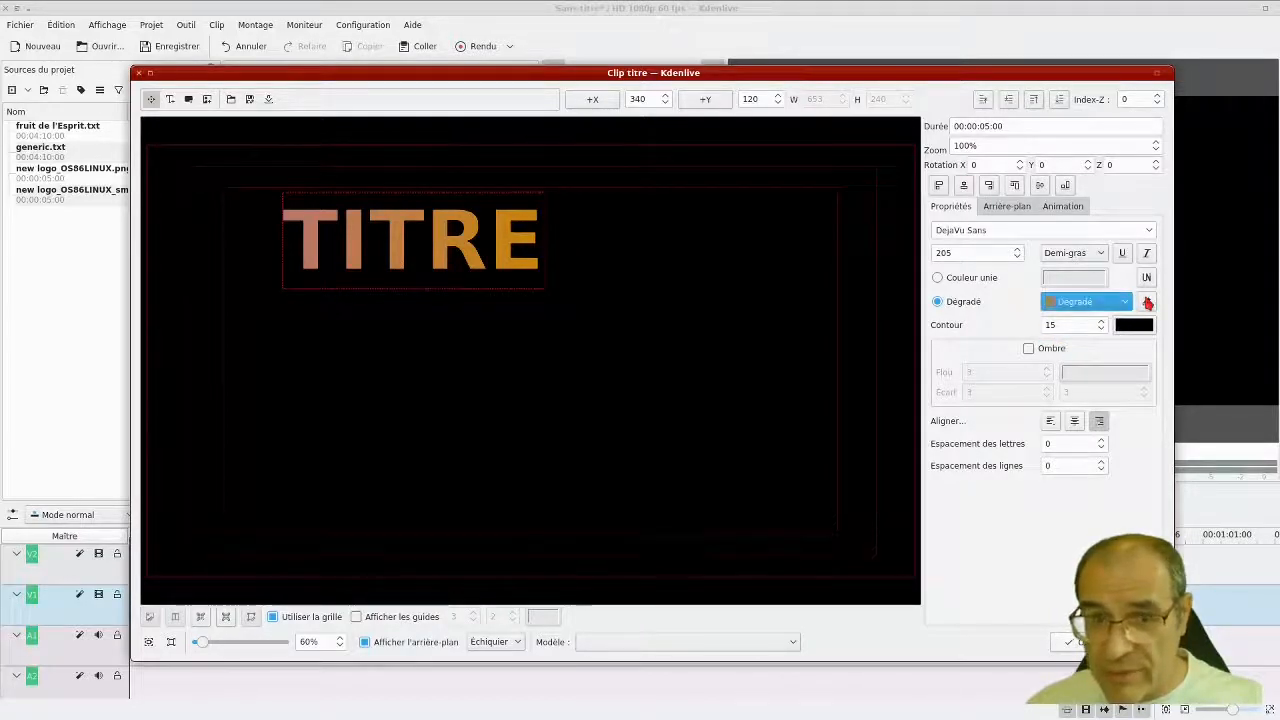
- Set the first colour of the TITRE text's gradient to the pale peach #fcdfbc
{"action": "left_click", "coordinate": [1147, 303]}
{"action": "left_click", "coordinate": [528, 289]}
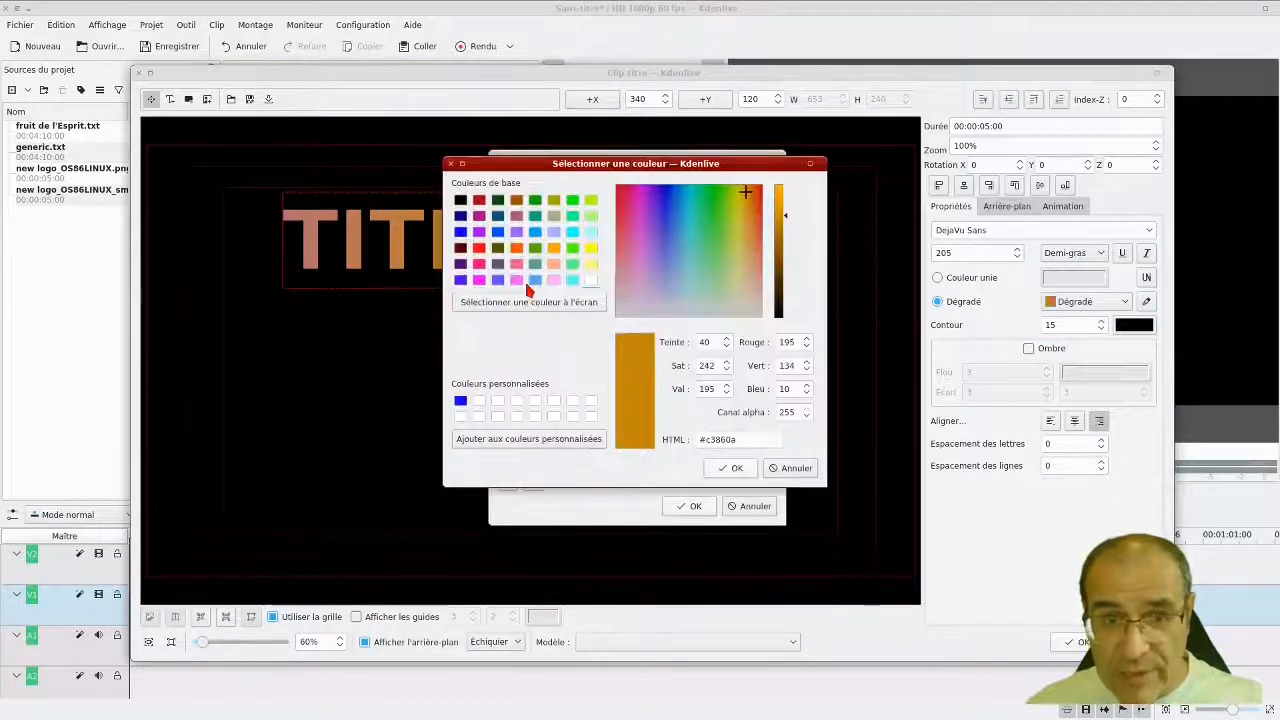
{"action": "left_click_drag", "start_coordinate": [745, 191], "coordinate": [748, 284]}
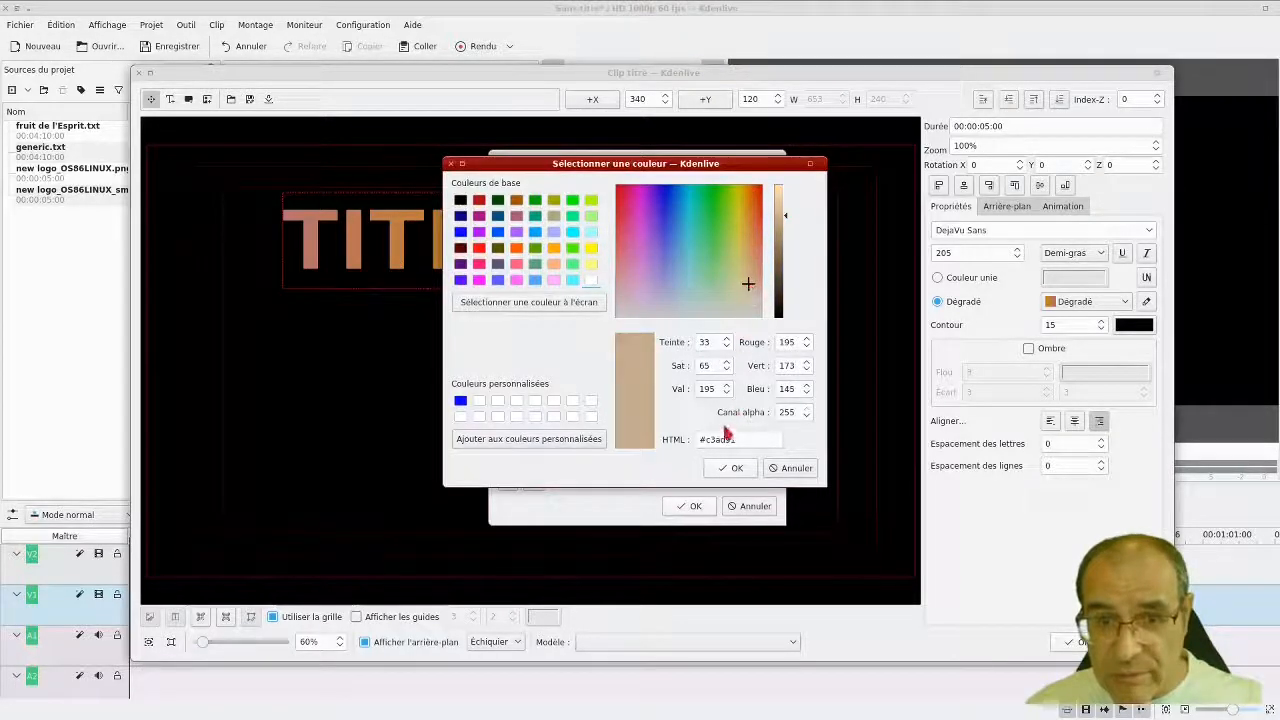
{"action": "left_click_drag", "start_coordinate": [786, 218], "coordinate": [785, 193]}
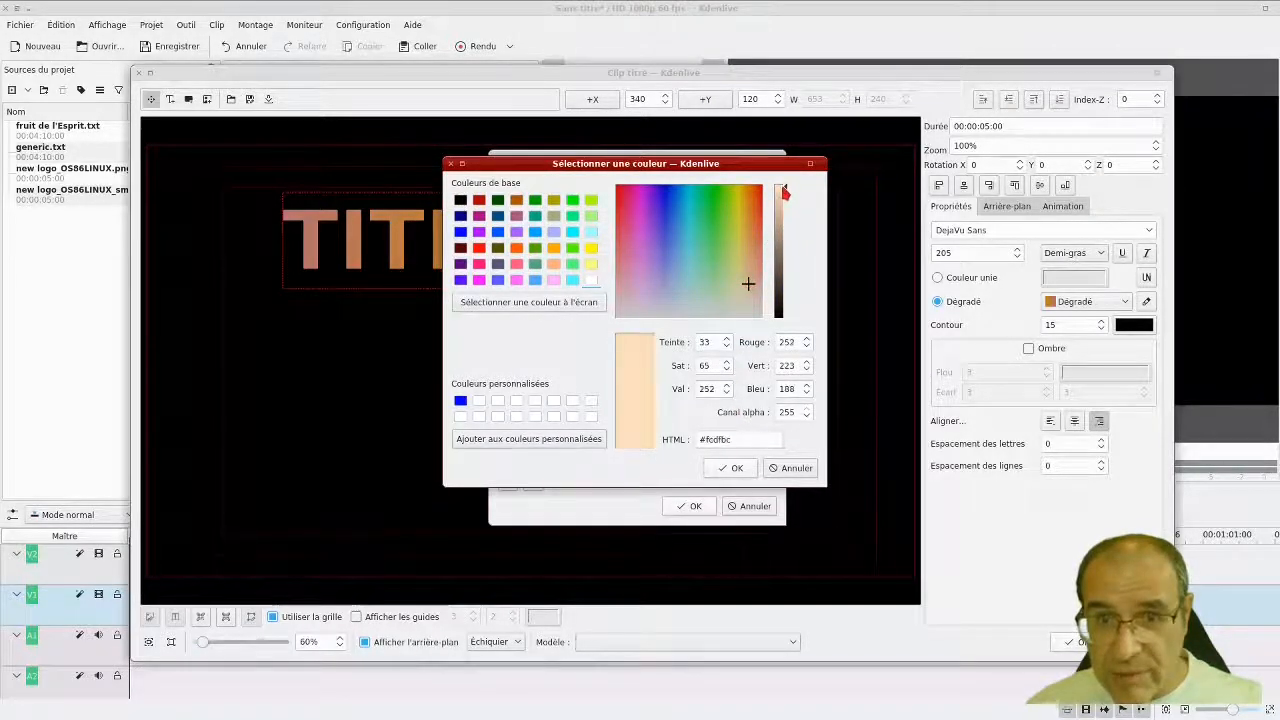
{"action": "left_click", "coordinate": [730, 468]}
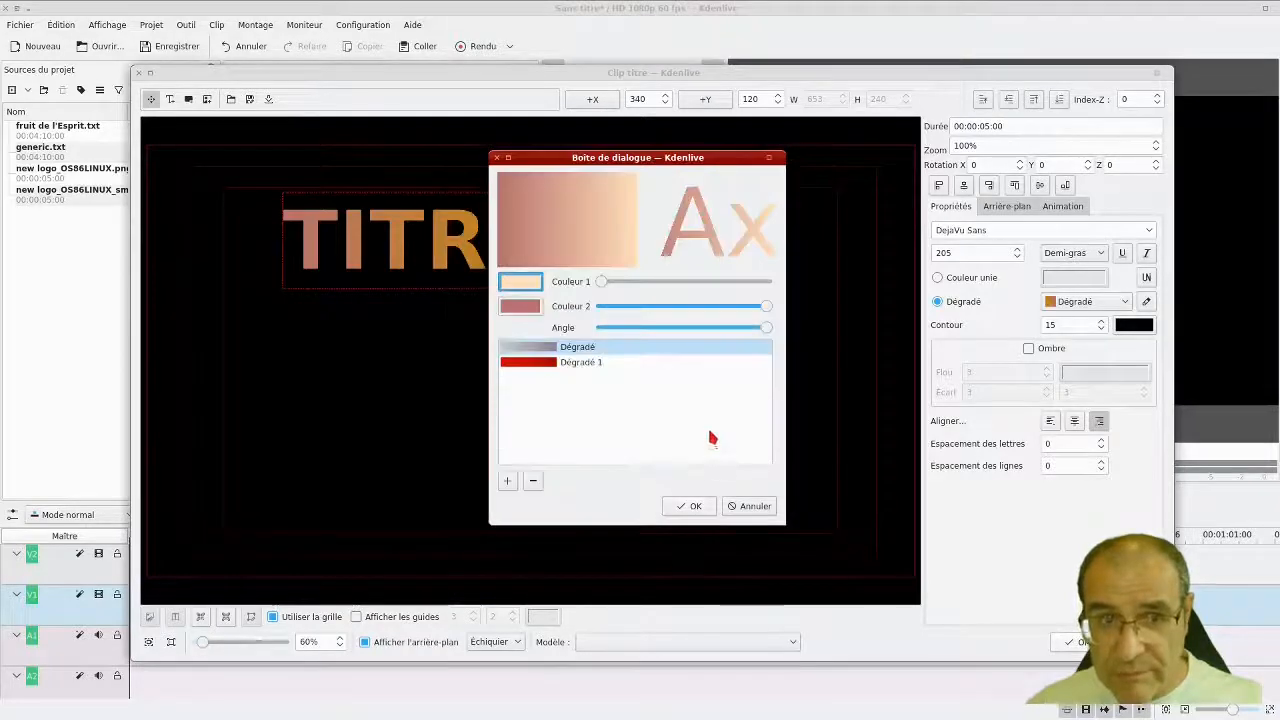
{"action": "left_click", "coordinate": [690, 506]}
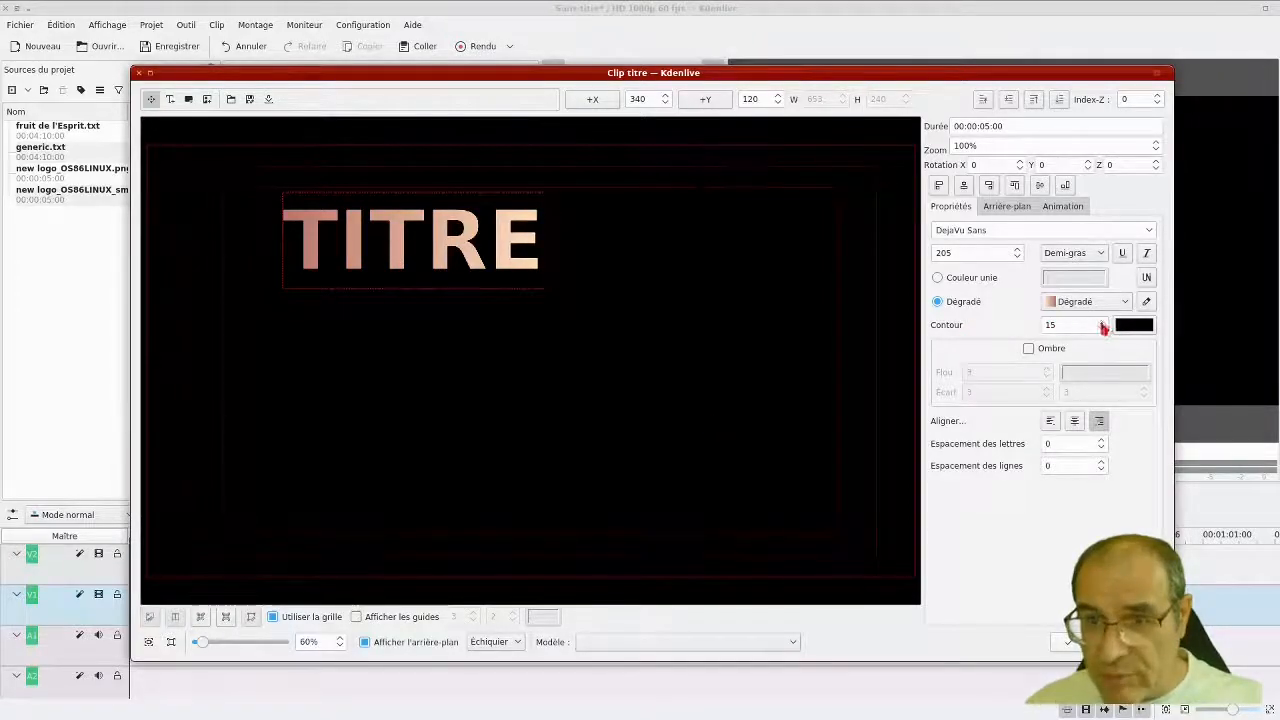
- Set the TITRE text's outline colour to near-white #f8f8f8 and its outline width to 22
{"action": "left_click", "coordinate": [1133, 326]}
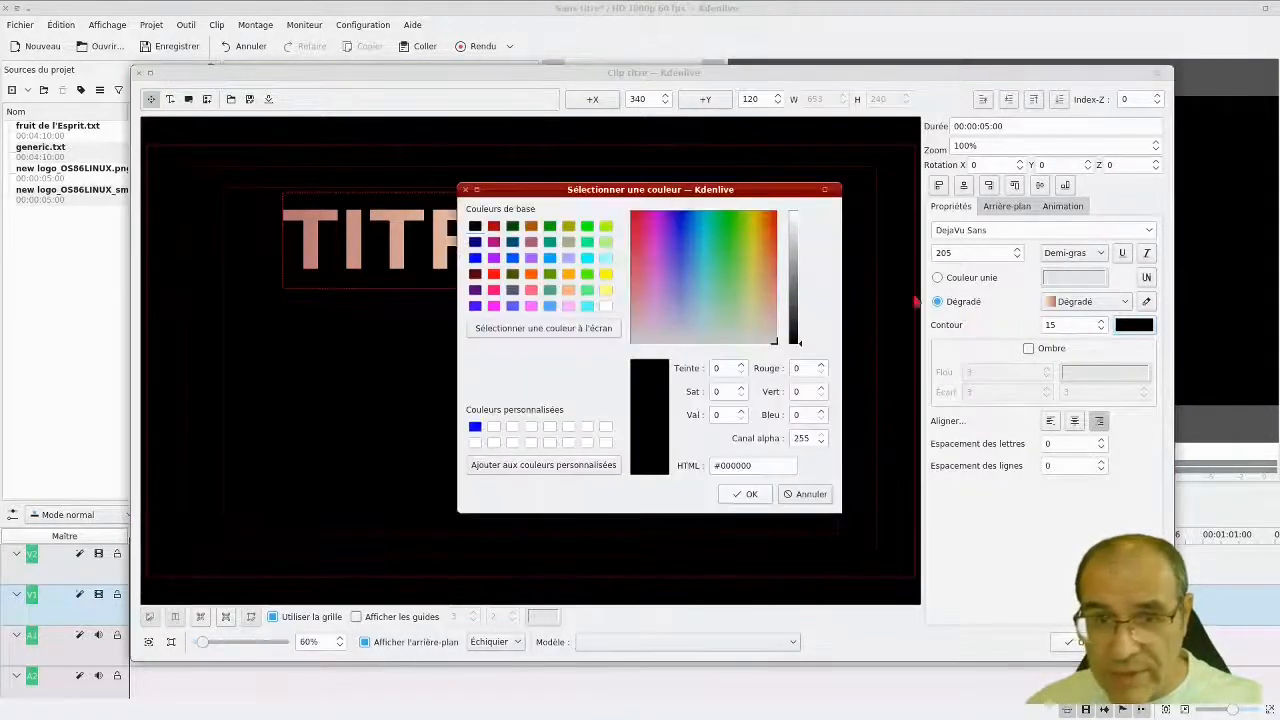
{"action": "left_click", "coordinate": [794, 218]}
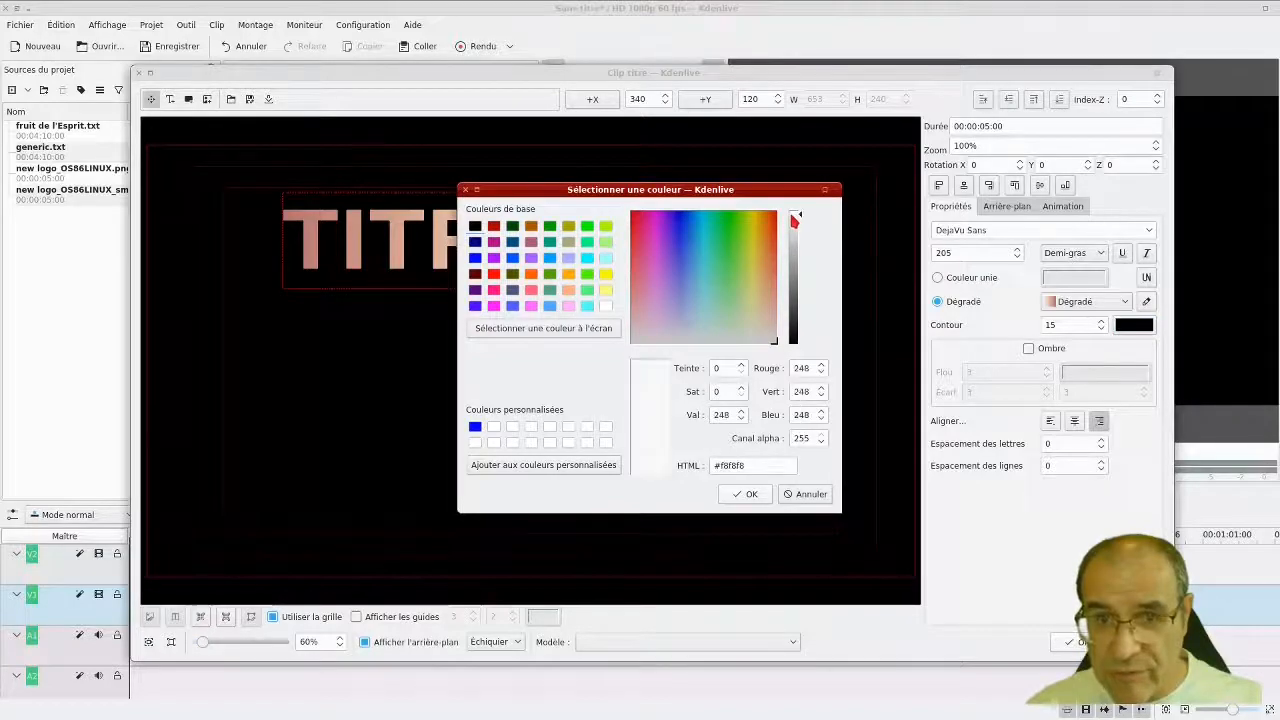
{"action": "left_click", "coordinate": [747, 494]}
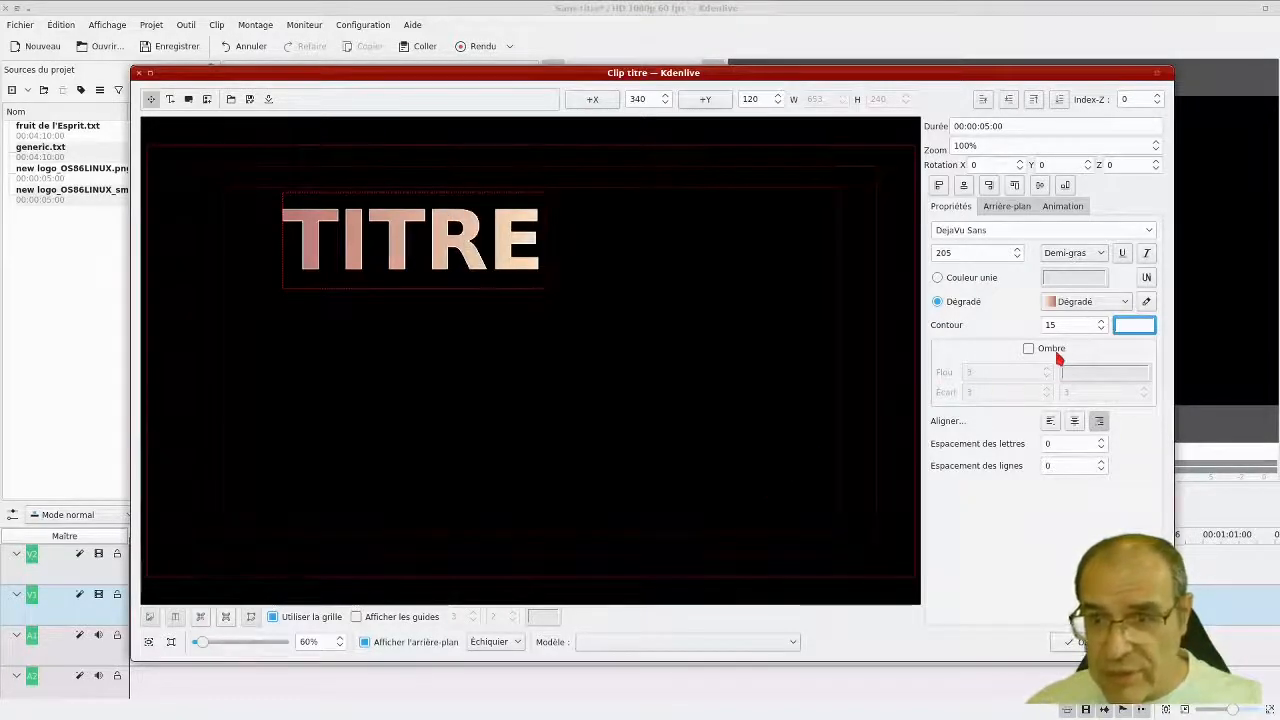
{"action": "left_click", "coordinate": [1101, 321]}
{"action": "scroll", "coordinate": [1100, 325], "scroll_direction": "up", "scroll_amount": 4}
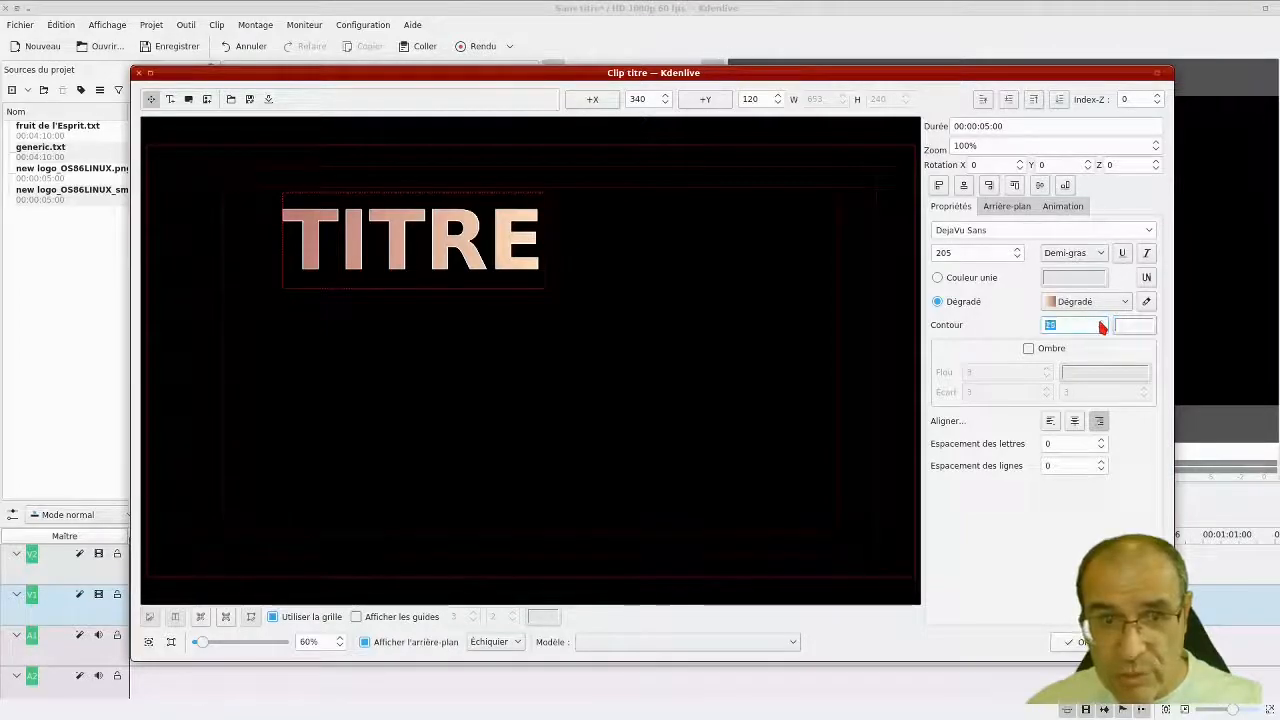
- Enable the shadow (Ombre) on the TITRE text and set its blur to 20
{"action": "left_click", "coordinate": [1029, 349]}
{"action": "left_click", "coordinate": [1005, 372]}
{"action": "left_click_drag", "start_coordinate": [991, 373], "coordinate": [966, 372]}
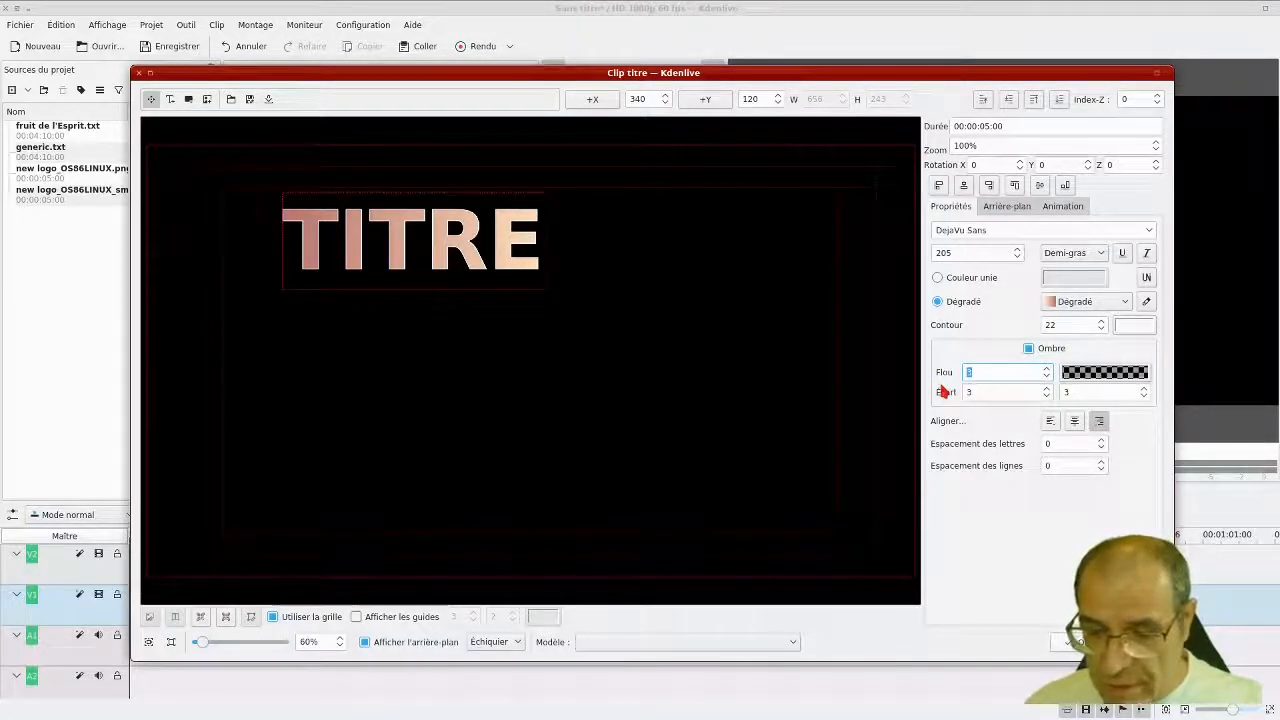
{"action": "type", "text": "20"}
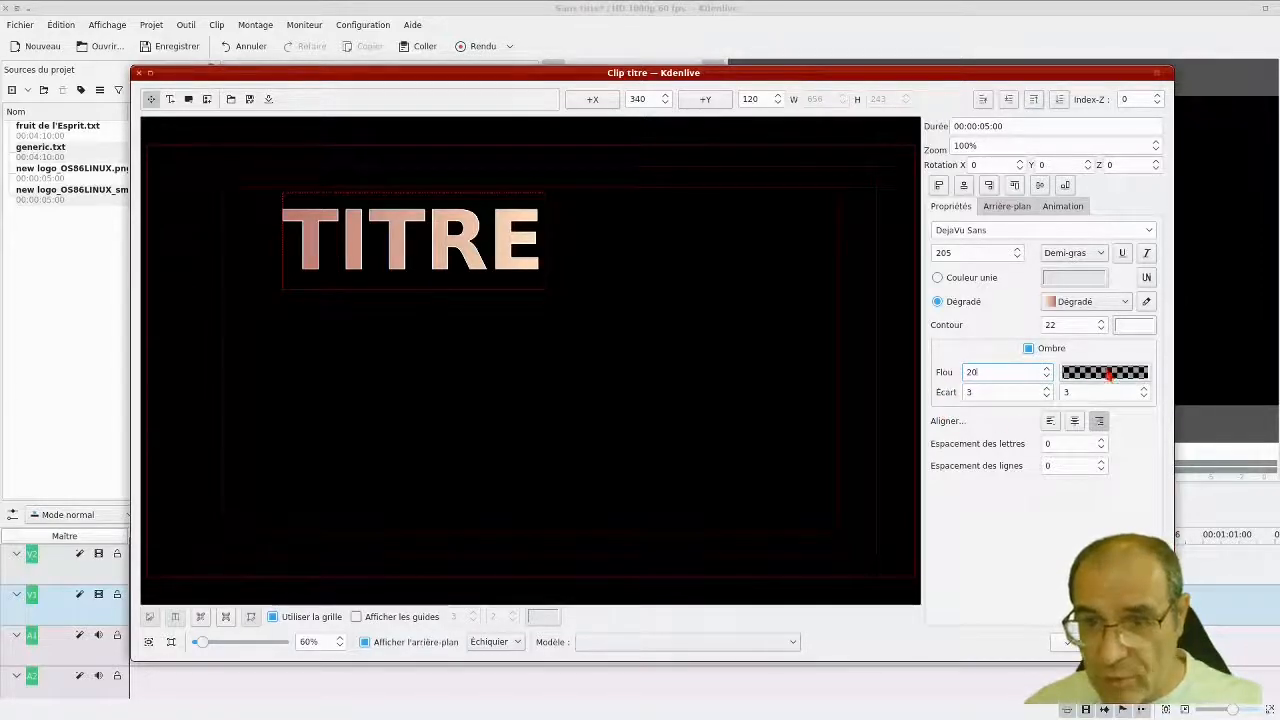
- Set the text shadow's colour to white #ffffff with an alpha channel of 255
{"action": "left_click", "coordinate": [1102, 376]}
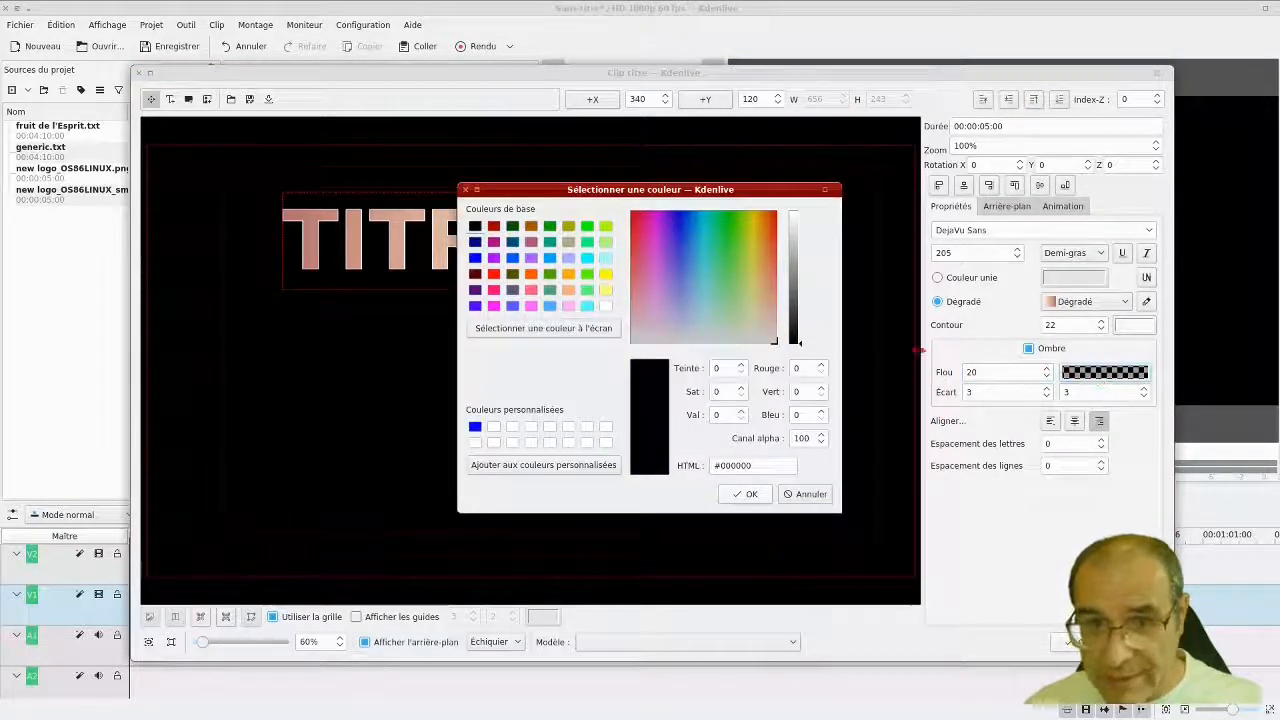
{"action": "left_click", "coordinate": [806, 438]}
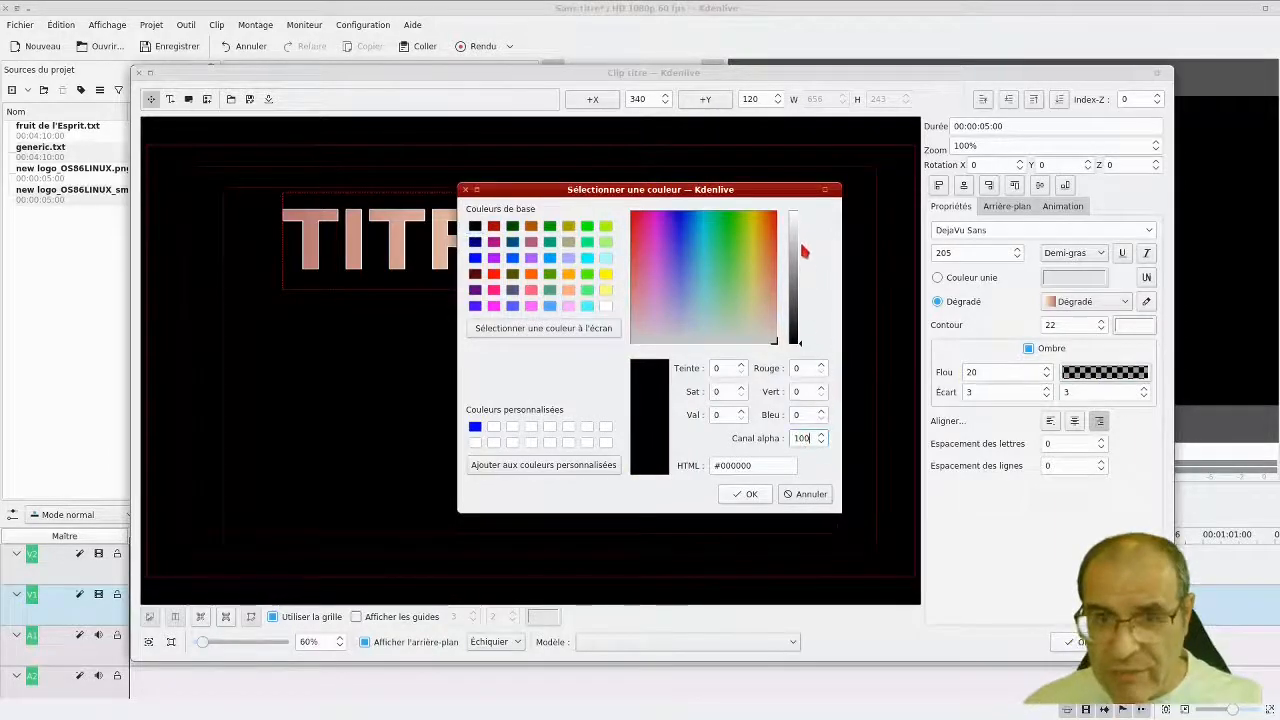
{"action": "left_click", "coordinate": [795, 212]}
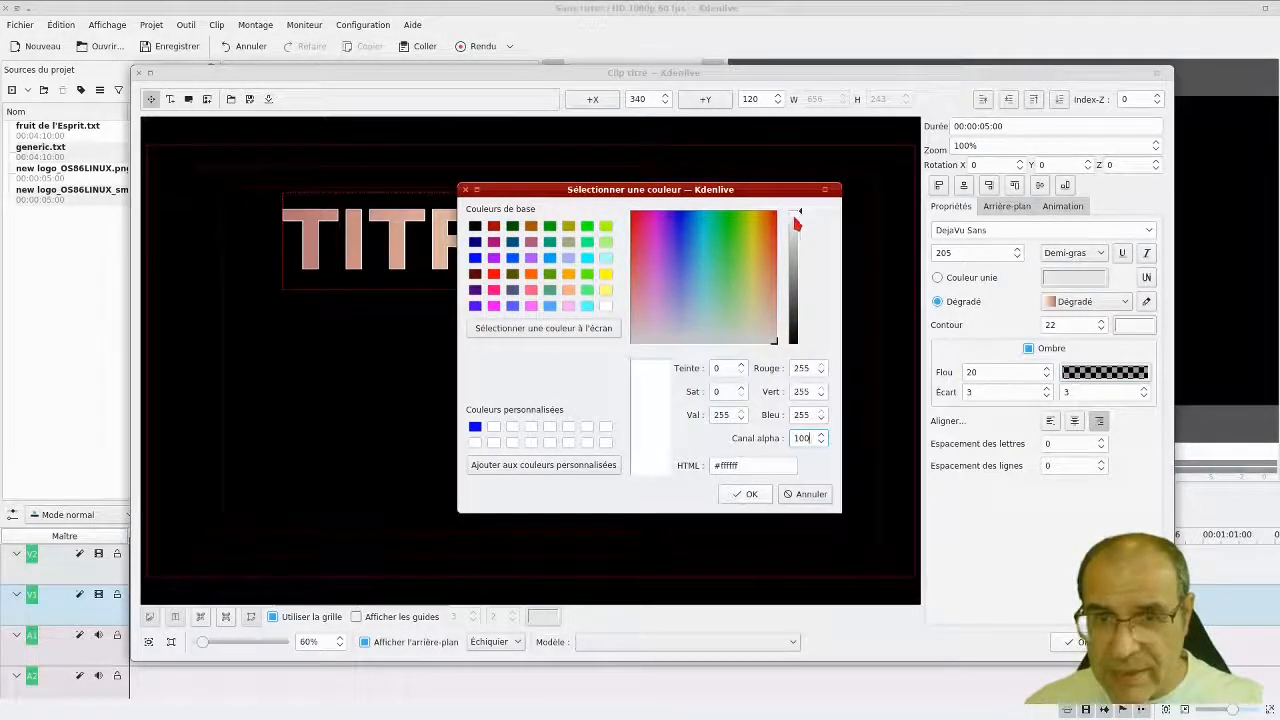
{"action": "left_click", "coordinate": [748, 494]}
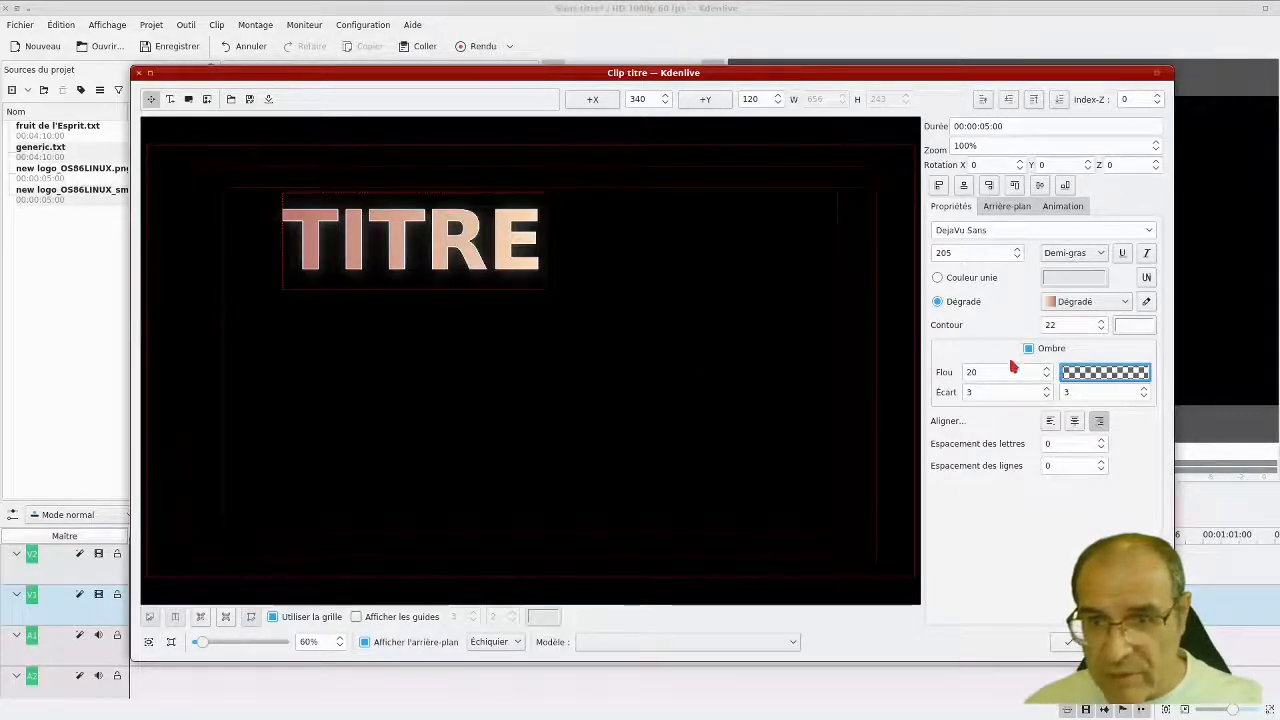
{"action": "left_click", "coordinate": [1086, 372]}
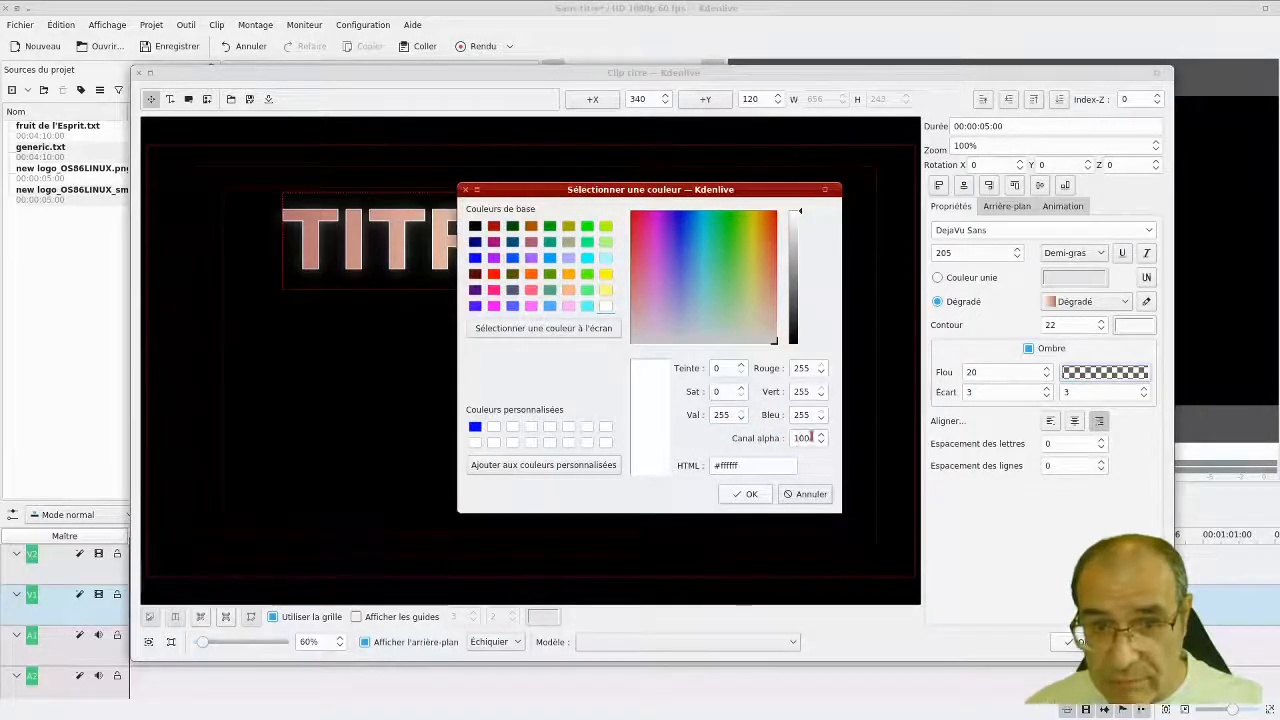
{"action": "double_click", "coordinate": [806, 438]}
{"action": "type", "text": "255"}
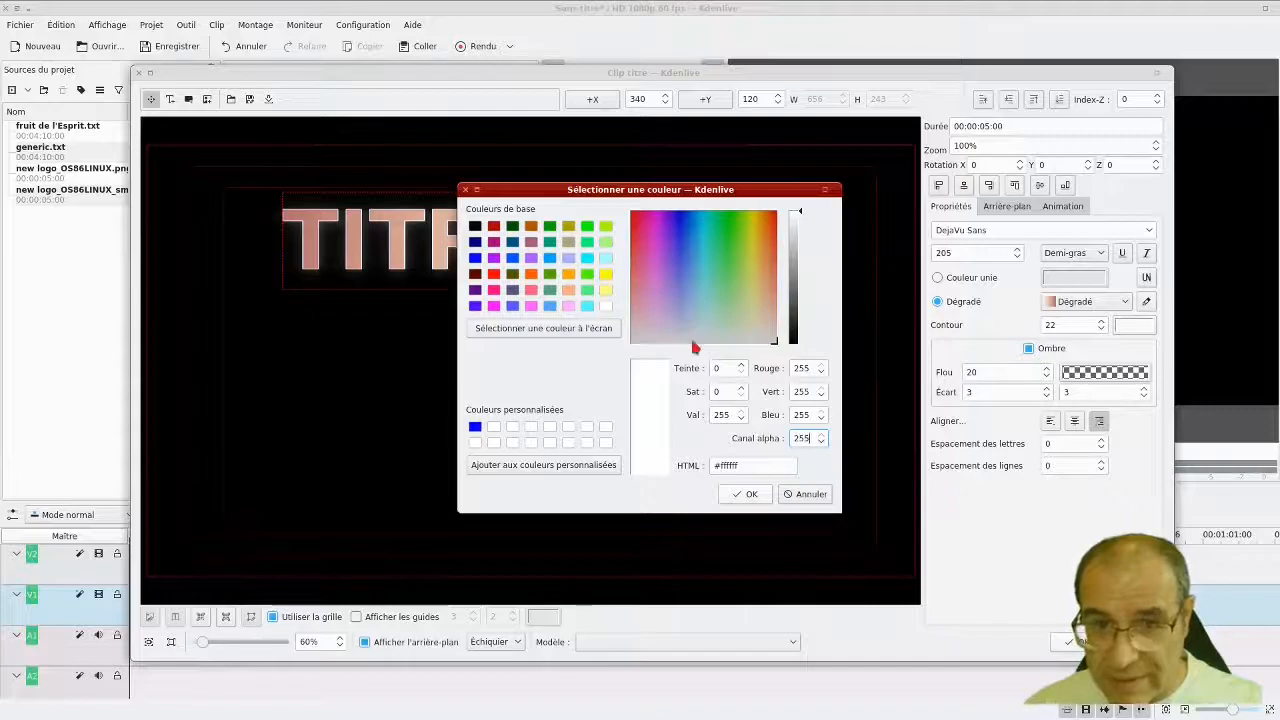
{"action": "left_click", "coordinate": [746, 495]}
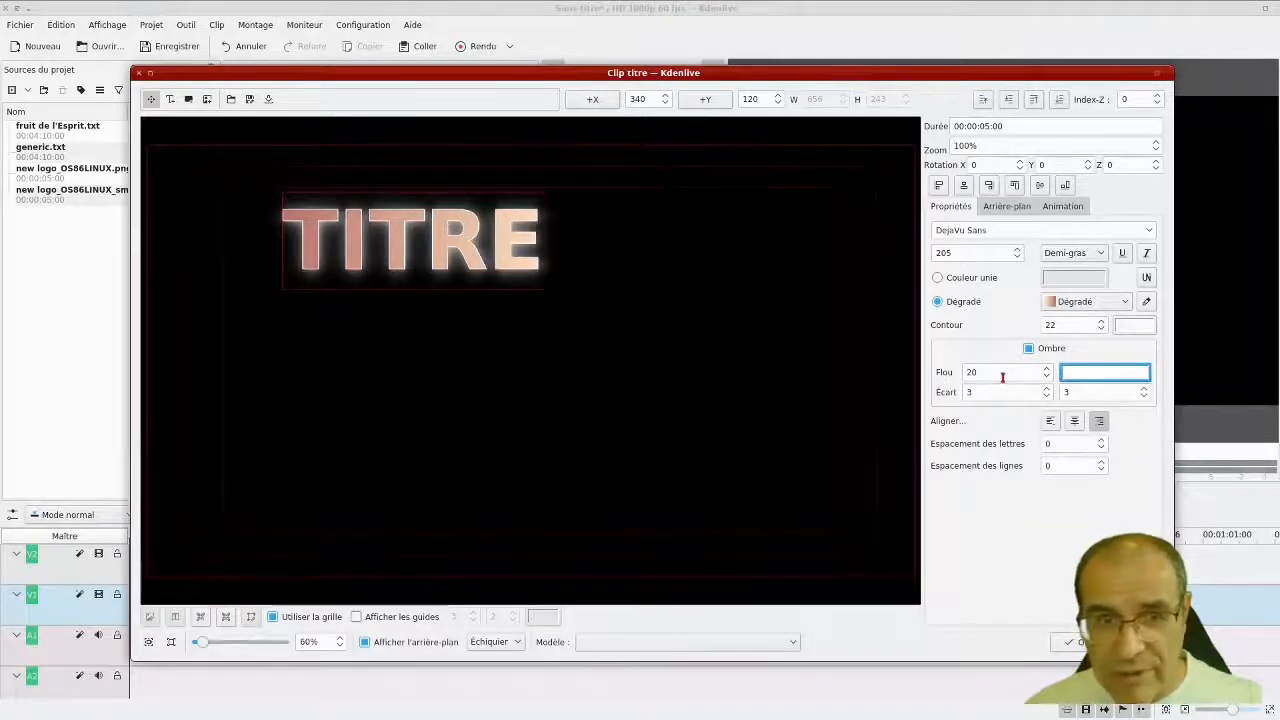
- Increase the text shadow's blur to 60
{"action": "left_click", "coordinate": [970, 372]}
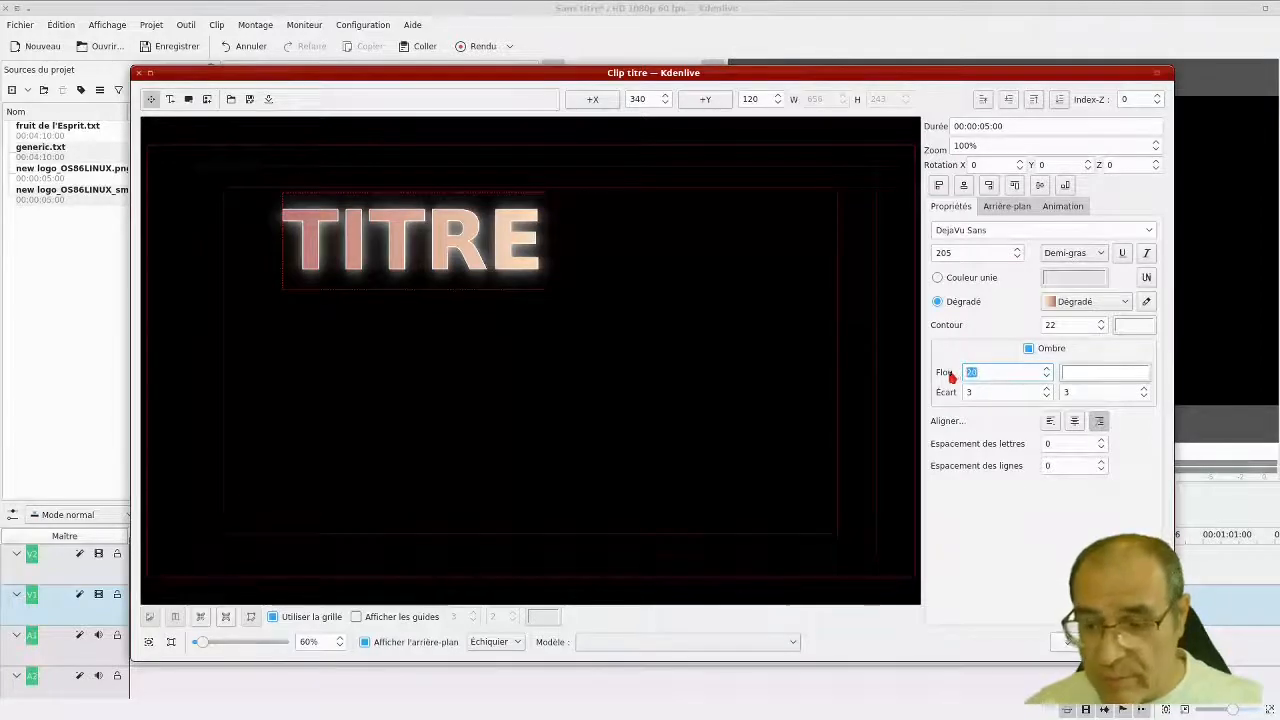
{"action": "type", "text": "60"}
{"action": "key", "text": "BackSpace"}
{"action": "type", "text": "0"}
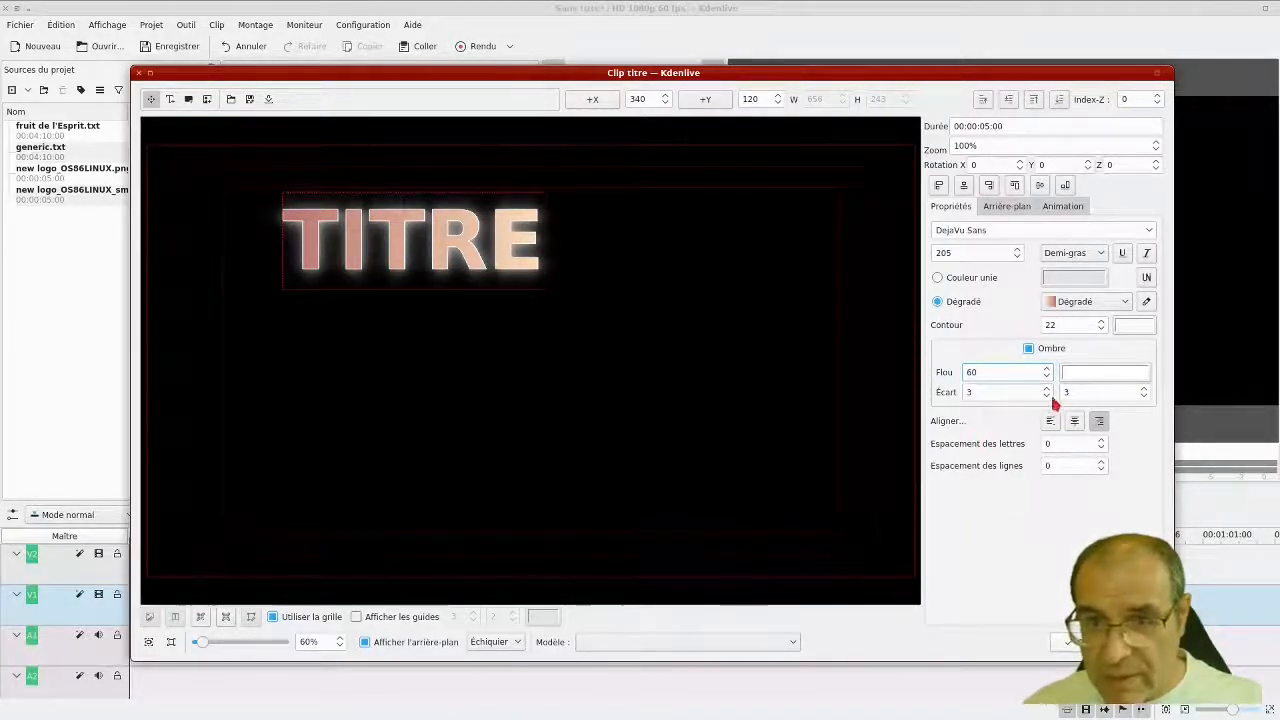
{"action": "key", "text": "Tab"}
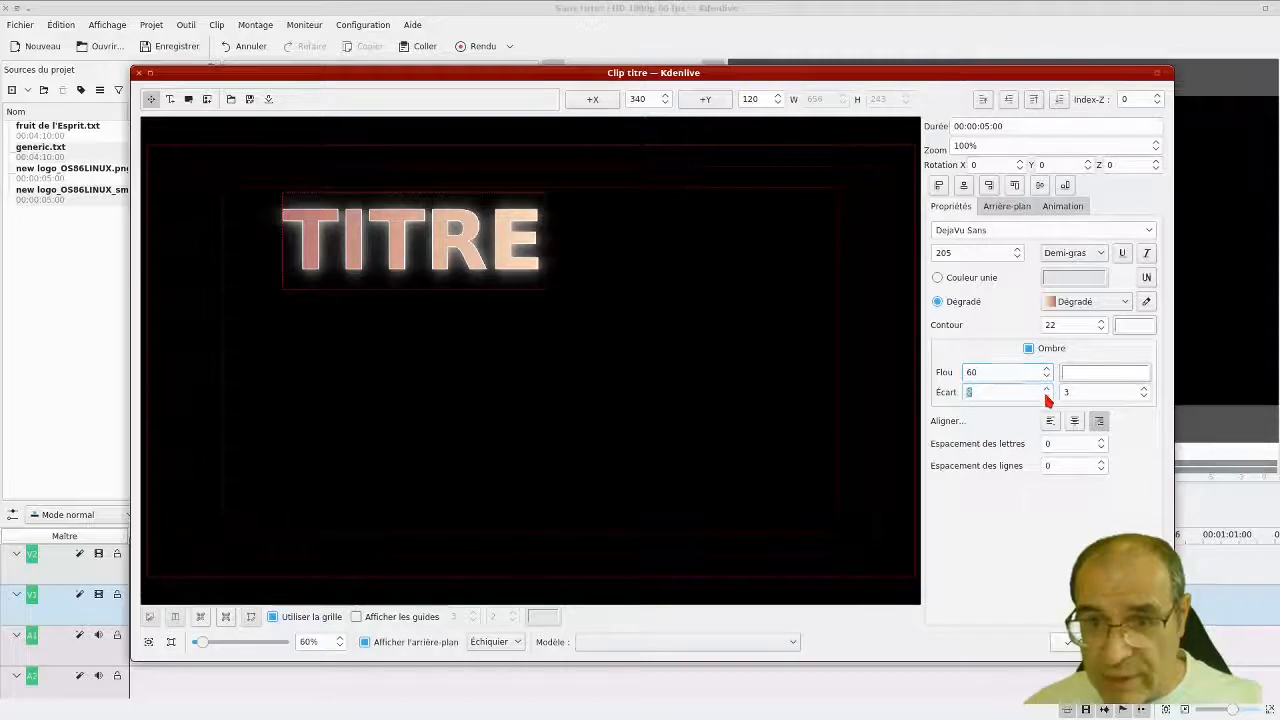
- Set the text shadow's offset (Écart) to -11 horizontally and 10 vertically
{"action": "left_click", "coordinate": [1046, 395]}
{"action": "left_click", "coordinate": [1046, 395]}
{"action": "left_click", "coordinate": [1046, 395]}
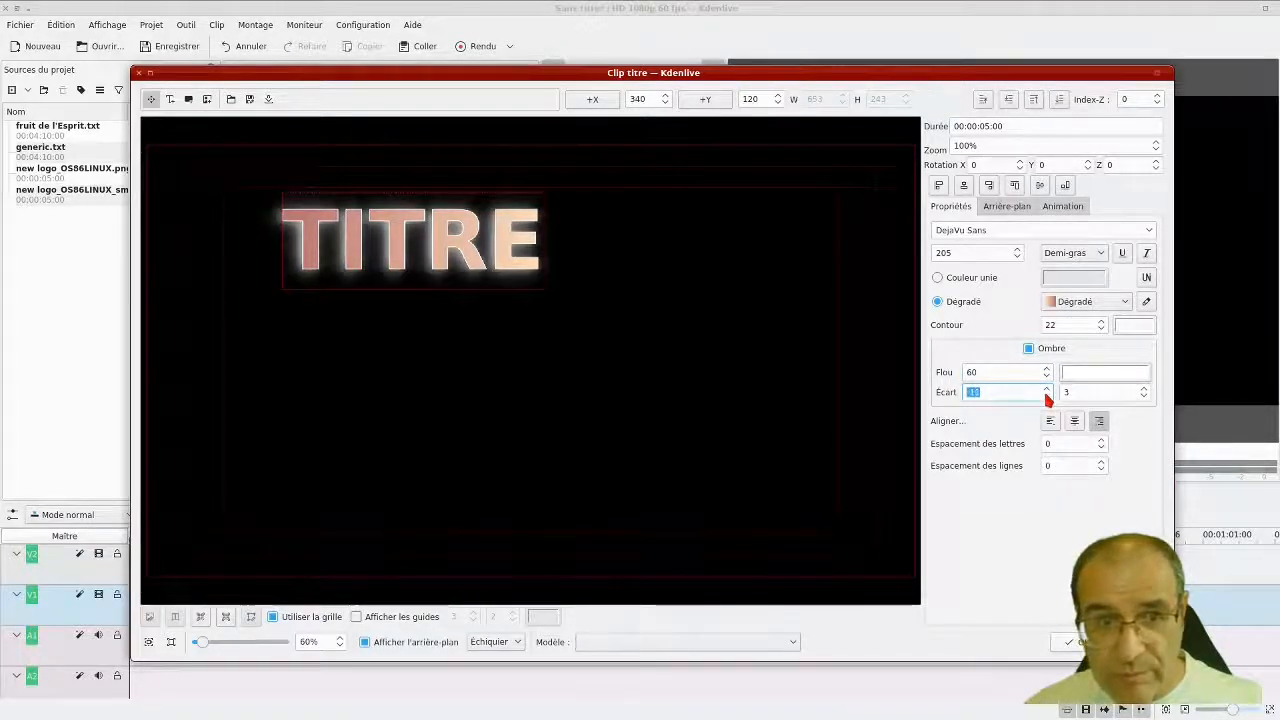
{"action": "left_click", "coordinate": [1146, 395]}
{"action": "left_click", "coordinate": [1146, 391]}
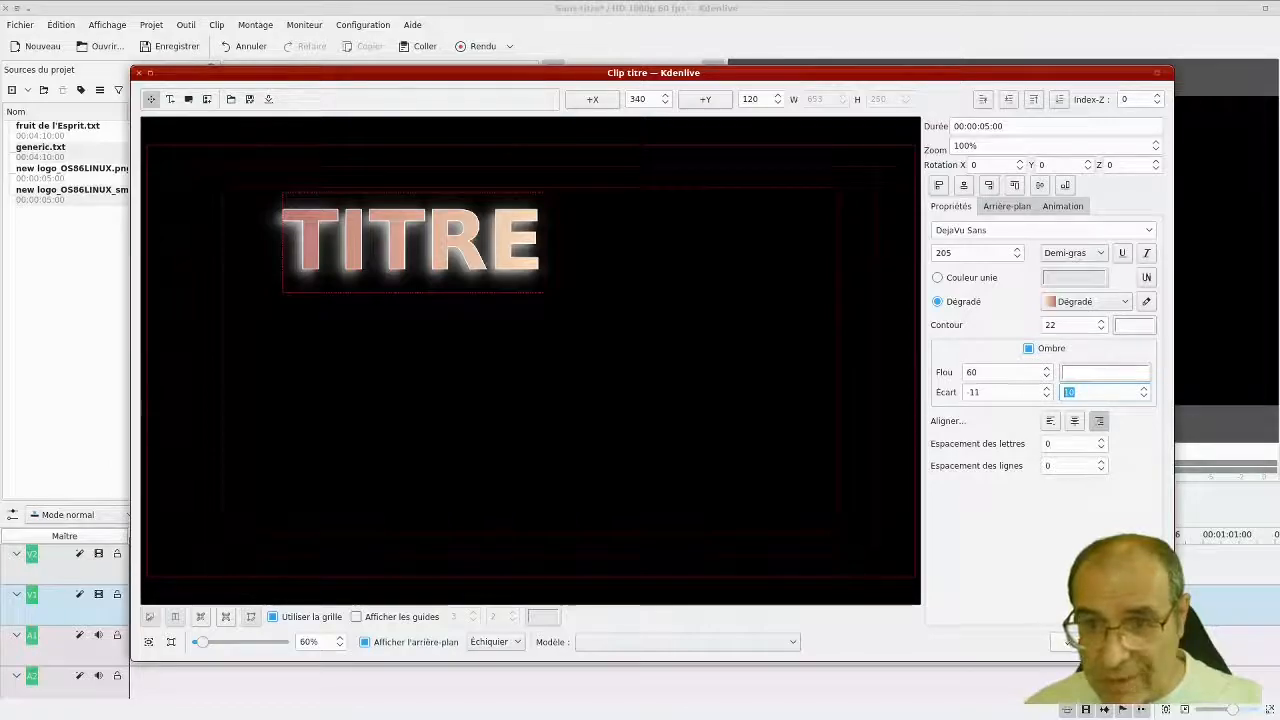
- Set the TITRE text's letter spacing to 24 and save the title clip to the project bin
{"action": "left_click", "coordinate": [1101, 440]}
{"action": "left_click", "coordinate": [1101, 440]}
{"action": "left_click", "coordinate": [1101, 440]}
{"action": "left_click", "coordinate": [1101, 440]}
{"action": "left_click", "coordinate": [1101, 440]}
{"action": "left_click", "coordinate": [1101, 440]}
{"action": "left_click", "coordinate": [1101, 440]}
{"action": "left_click", "coordinate": [1101, 440]}
{"action": "left_click", "coordinate": [1101, 440]}
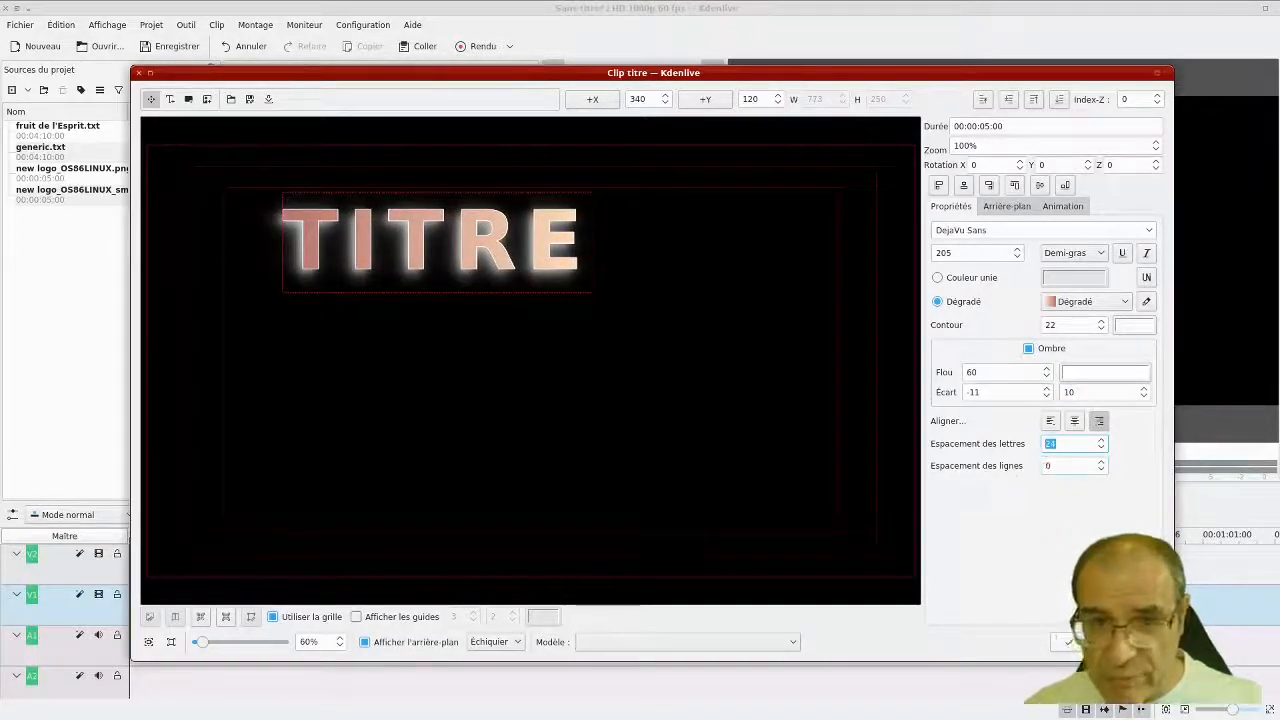
{"action": "left_click", "coordinate": [1078, 642]}
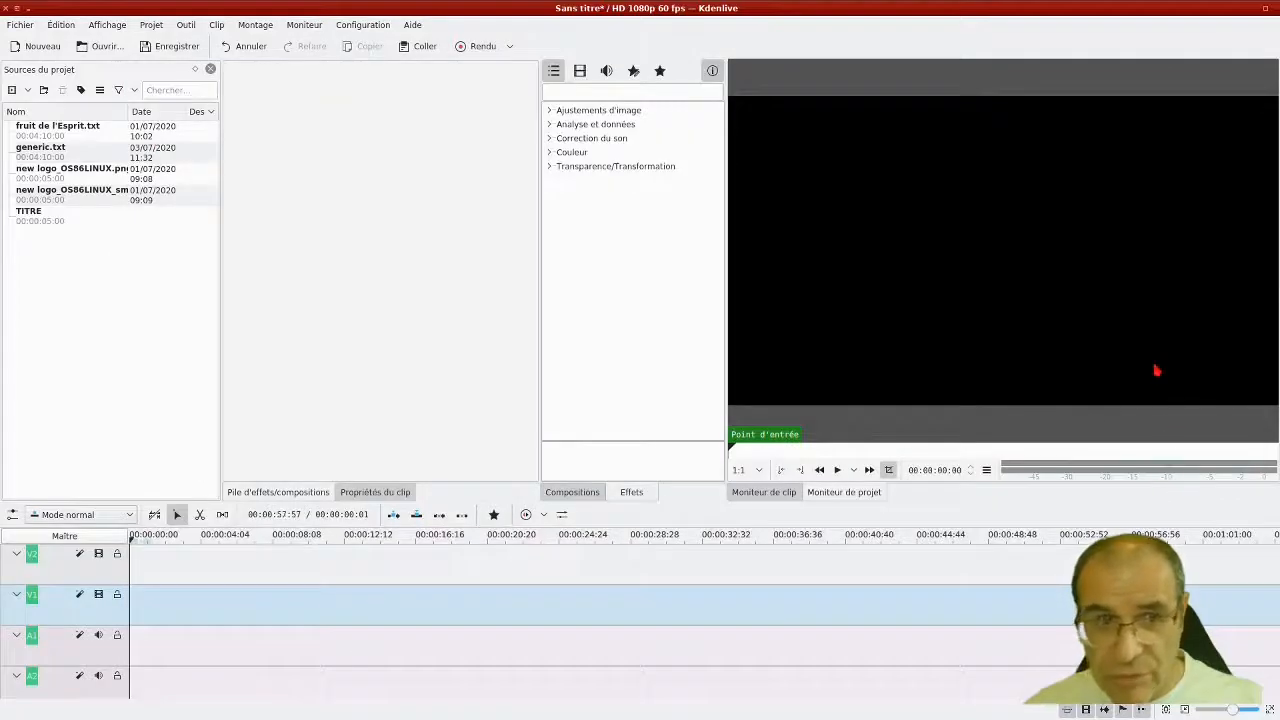
- Place the TITRE clip at the start of track V1 and extend its duration to about 10:48
{"action": "left_click", "coordinate": [29, 219]}
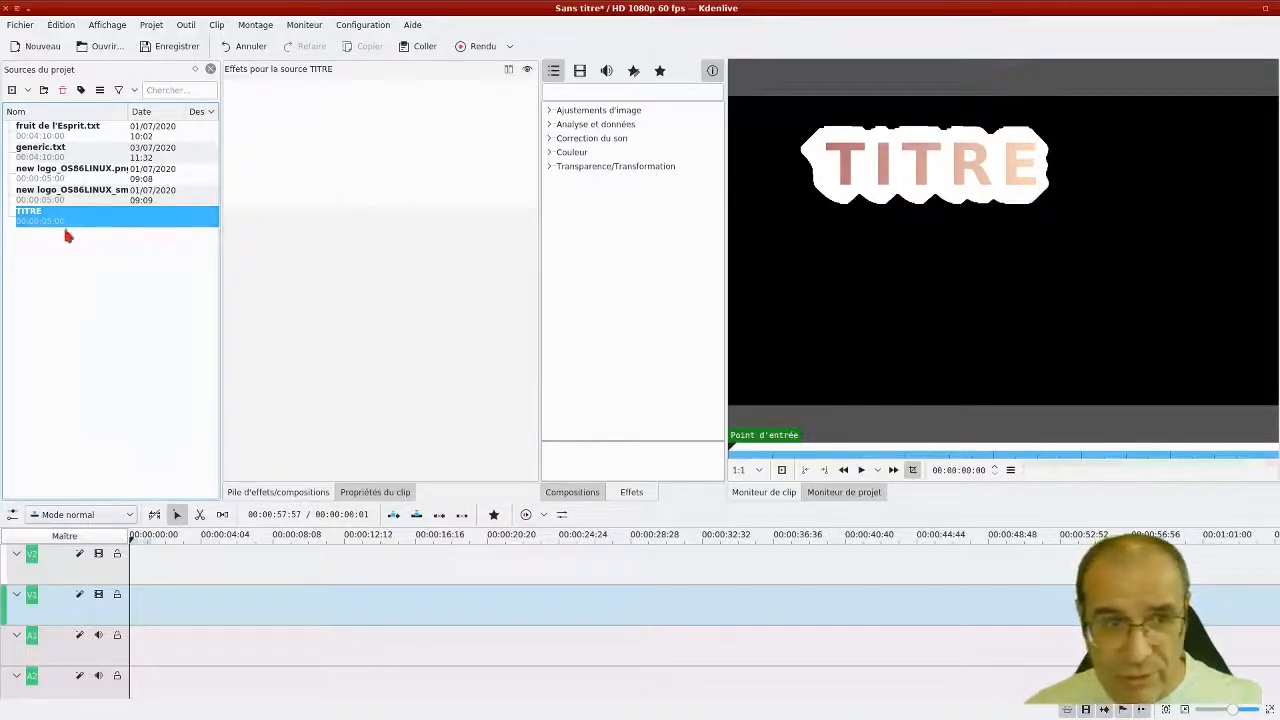
{"action": "left_click_drag", "start_coordinate": [34, 220], "coordinate": [135, 620]}
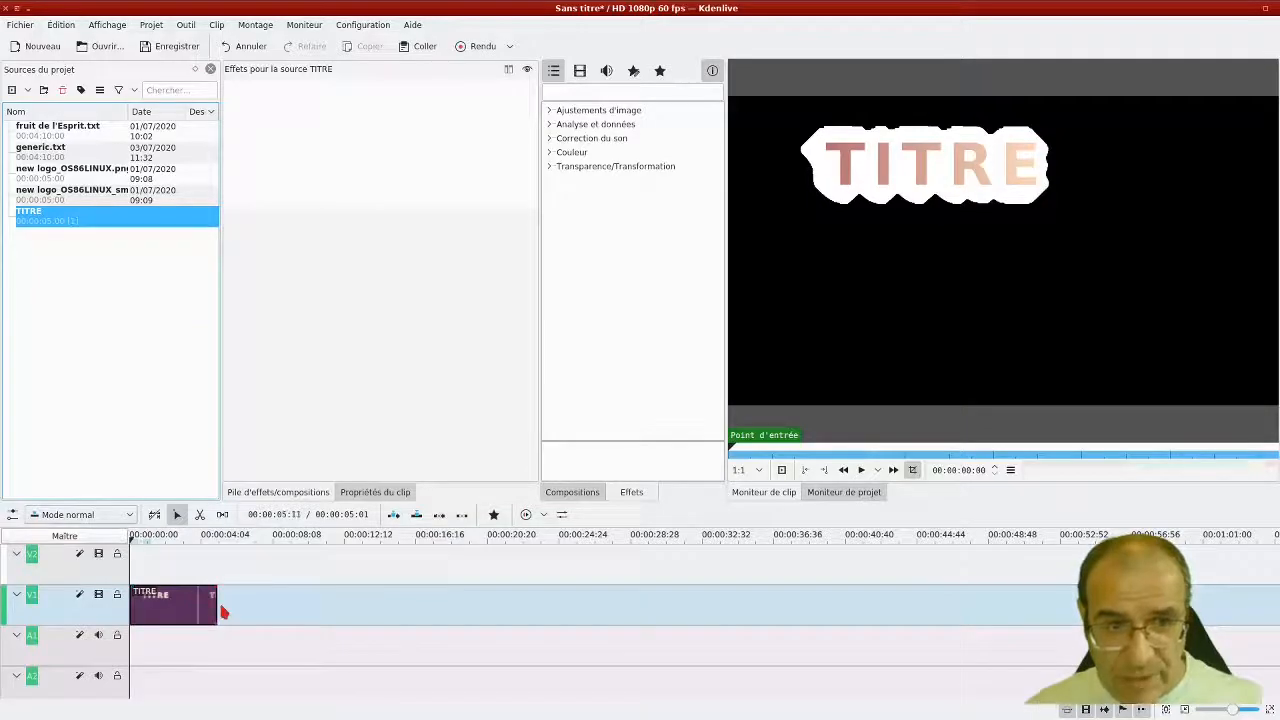
{"action": "left_click_drag", "start_coordinate": [213, 604], "coordinate": [318, 604]}
{"action": "left_click", "coordinate": [216, 605]}
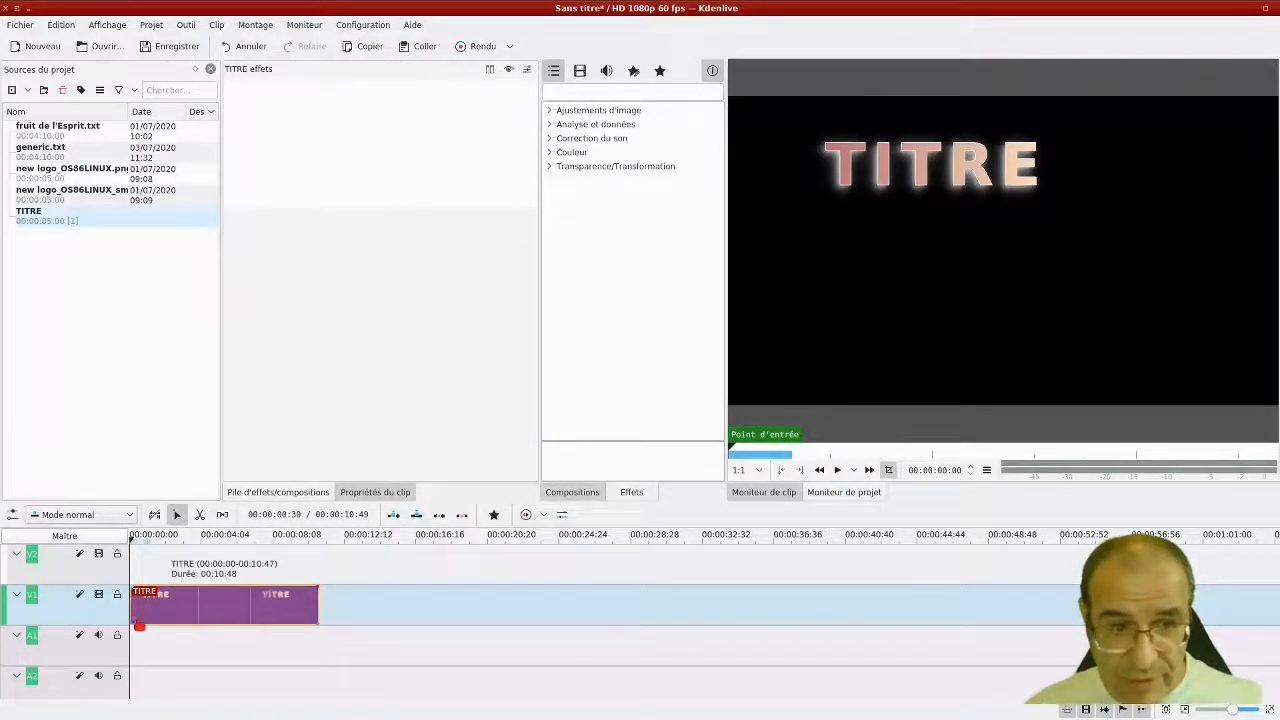
- Add a composition at each end of the TITRE clip and change the closing one to Transition par balayage
{"action": "left_click", "coordinate": [139, 625]}
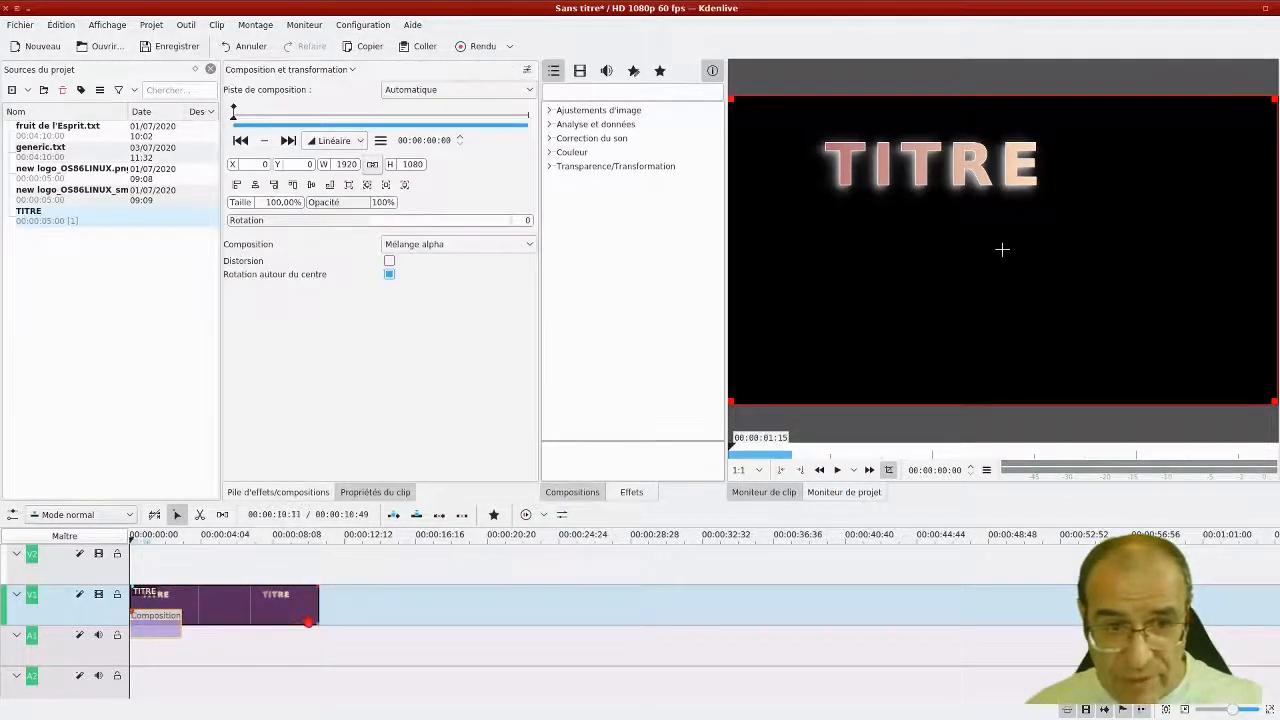
{"action": "left_click", "coordinate": [310, 622]}
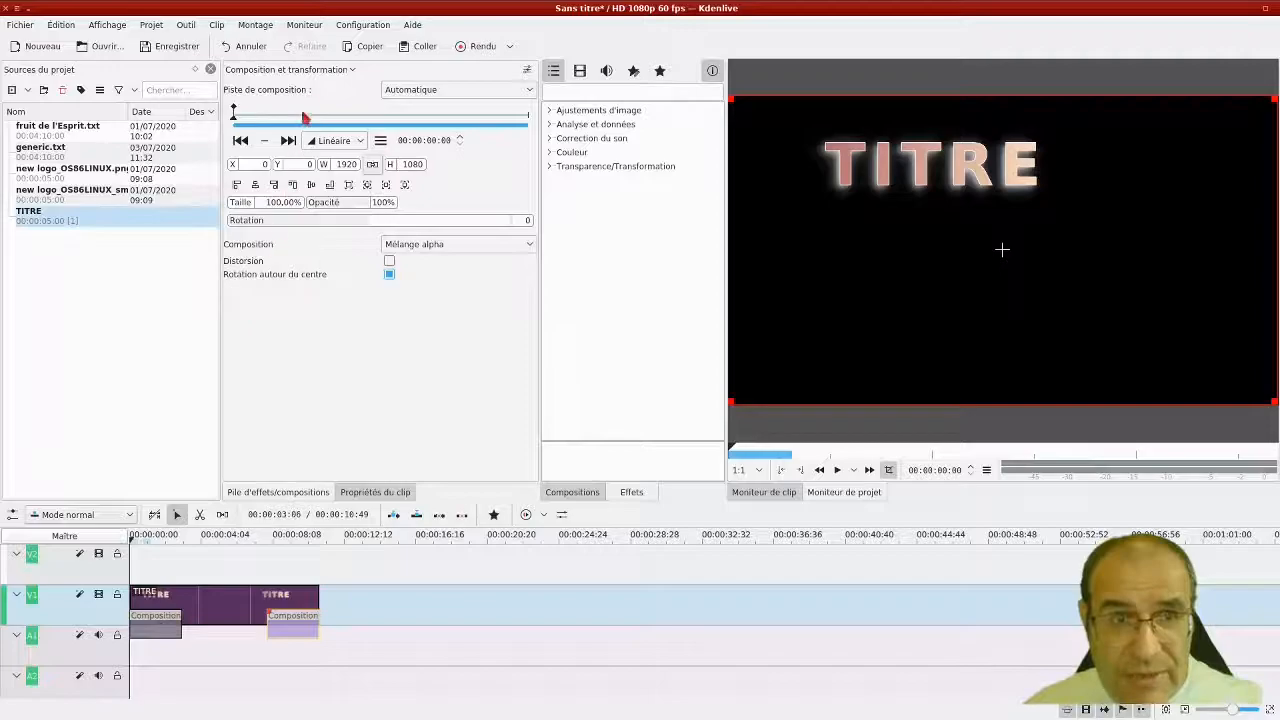
{"action": "left_click", "coordinate": [330, 70]}
{"action": "scroll", "coordinate": [300, 126], "scroll_direction": "down", "scroll_amount": 6}
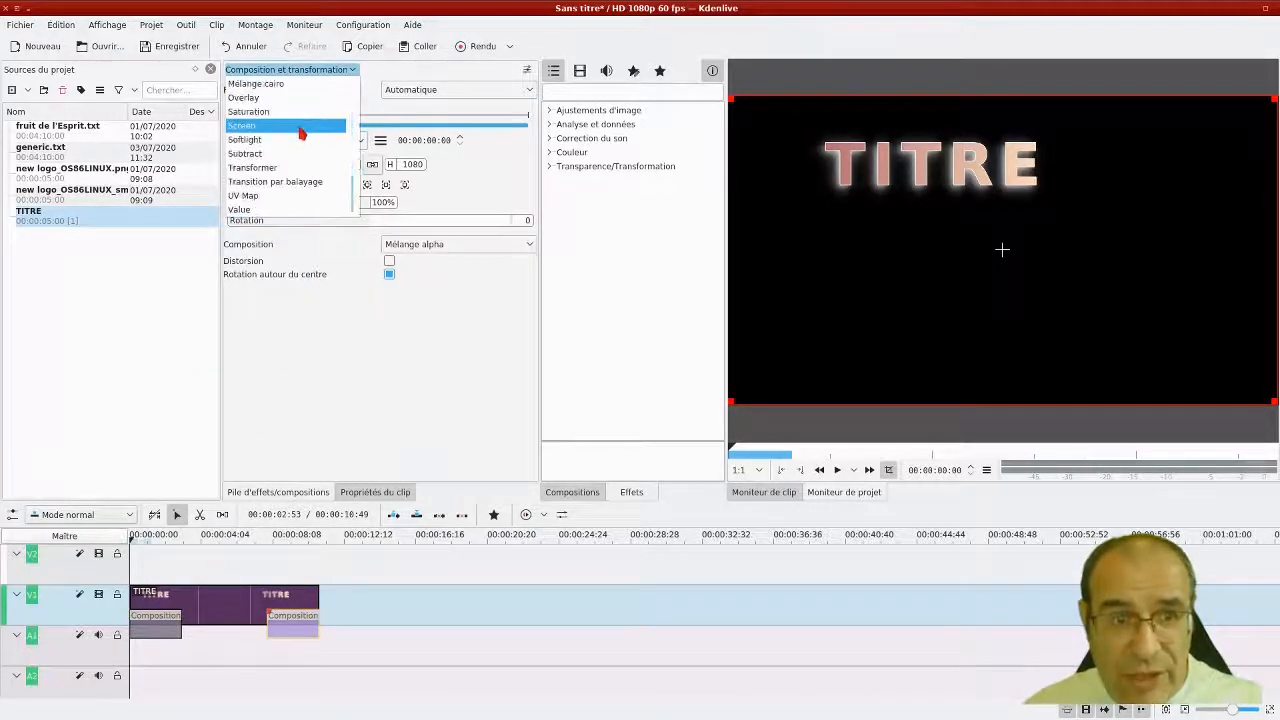
{"action": "left_click", "coordinate": [300, 181]}
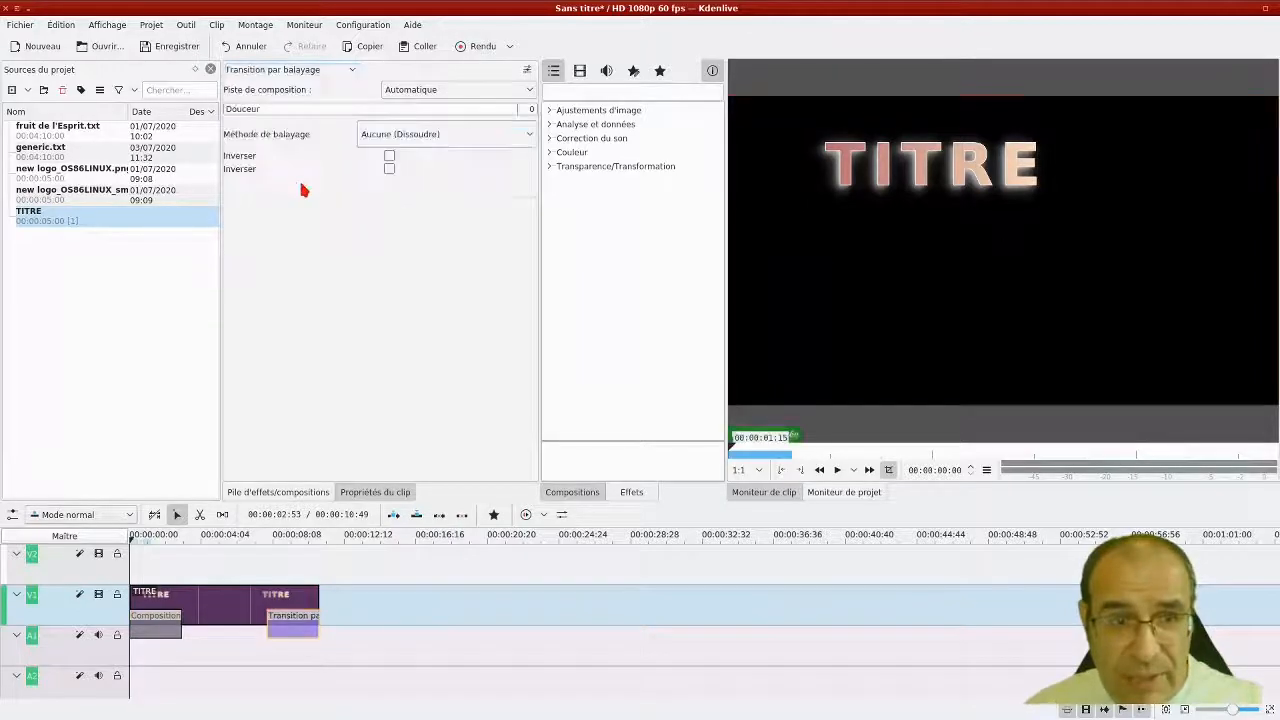
- Change the composition at the start of the TITRE clip to Transition par balayage
{"action": "left_click", "coordinate": [145, 625]}
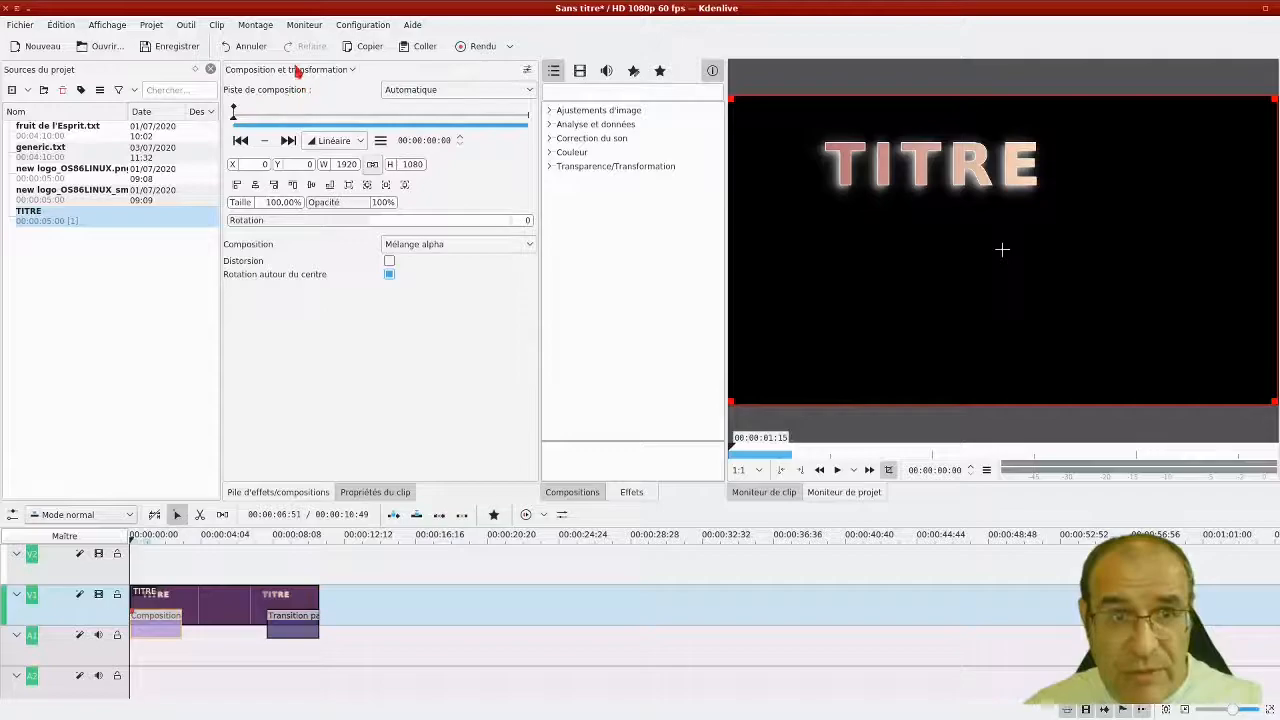
{"action": "left_click", "coordinate": [297, 70]}
{"action": "scroll", "coordinate": [286, 137], "scroll_direction": "down", "scroll_amount": 5}
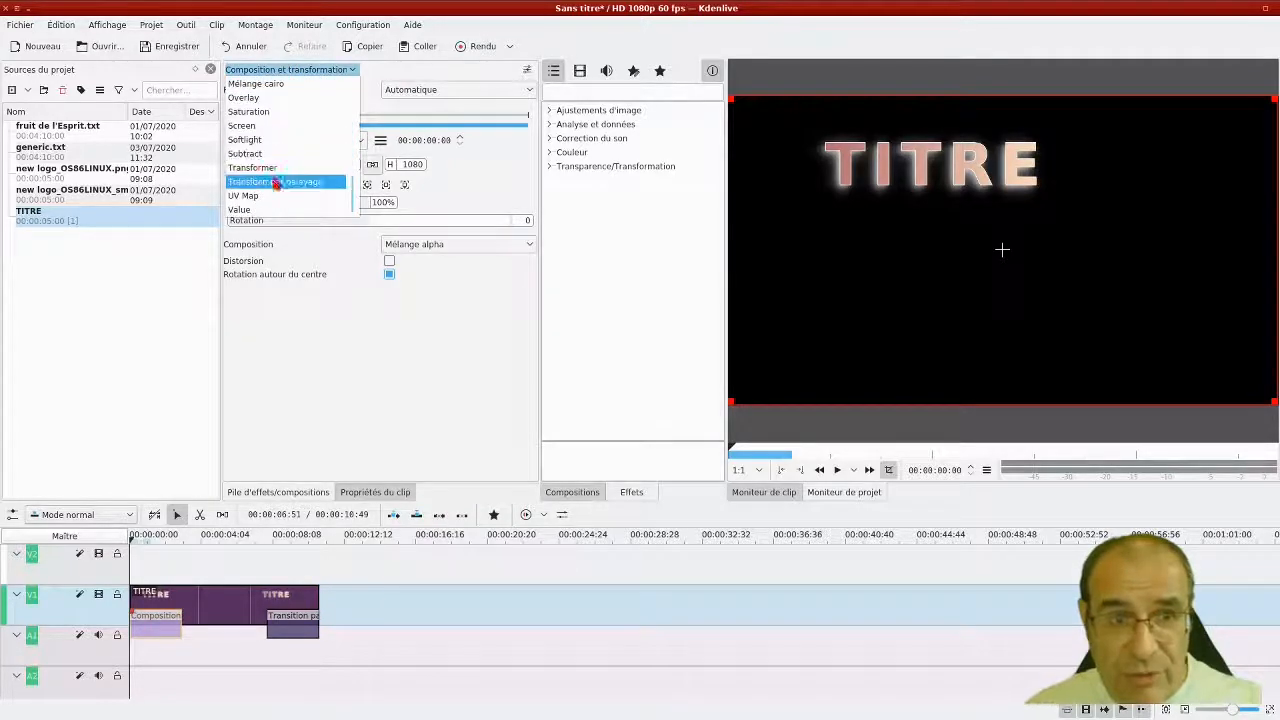
{"action": "left_click", "coordinate": [278, 182]}
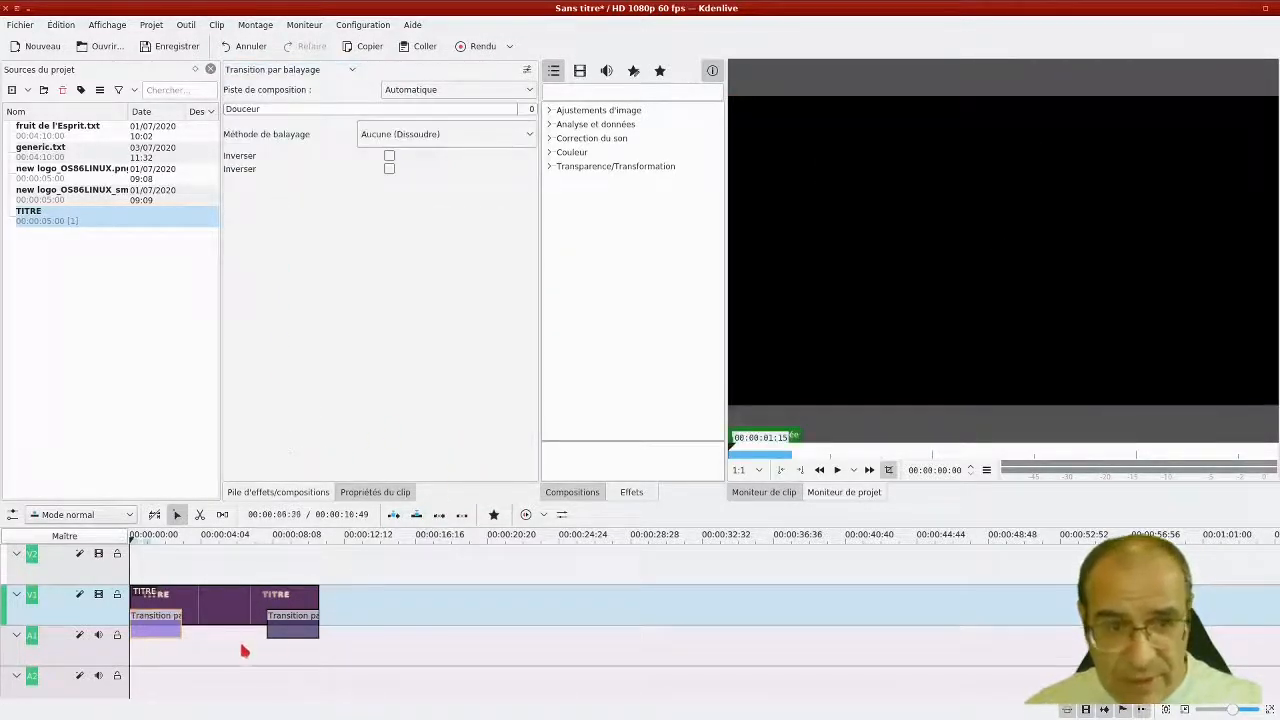
- Try enabling the first Inverser option on the closing wipe transition and play back the clip's fade-in and fade-out
{"action": "left_click", "coordinate": [838, 470]}
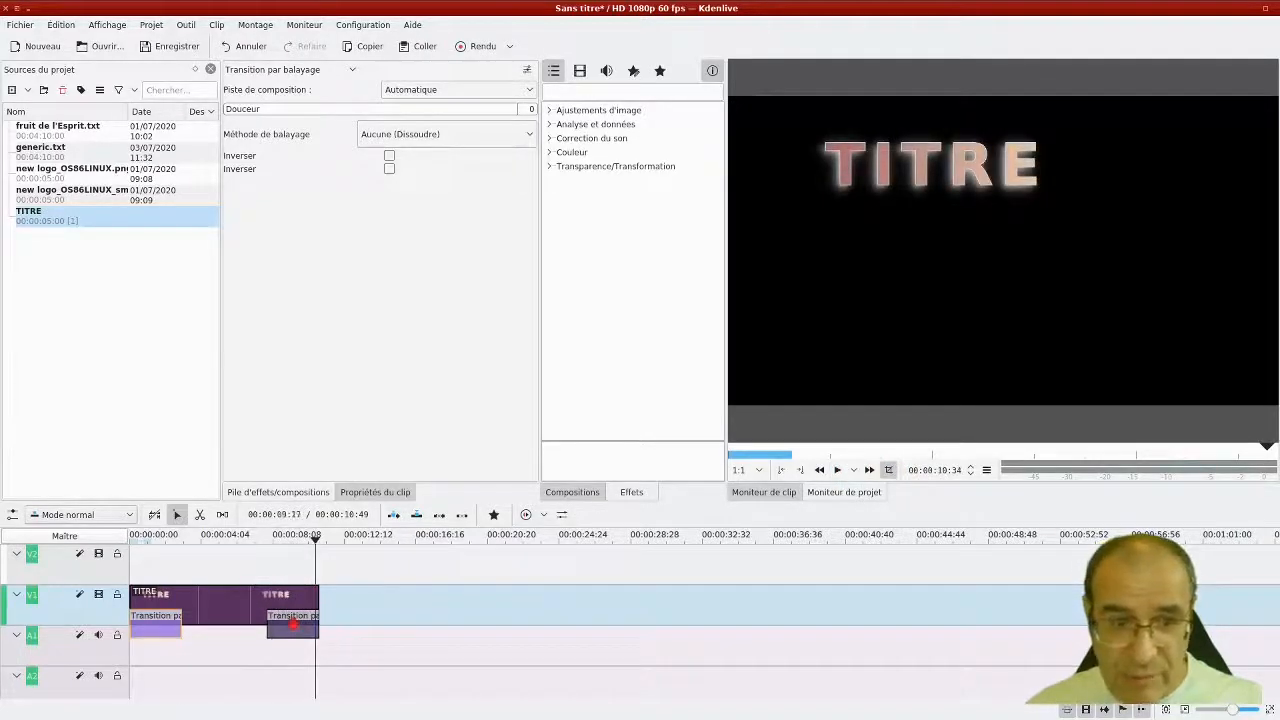
{"action": "left_click", "coordinate": [293, 622]}
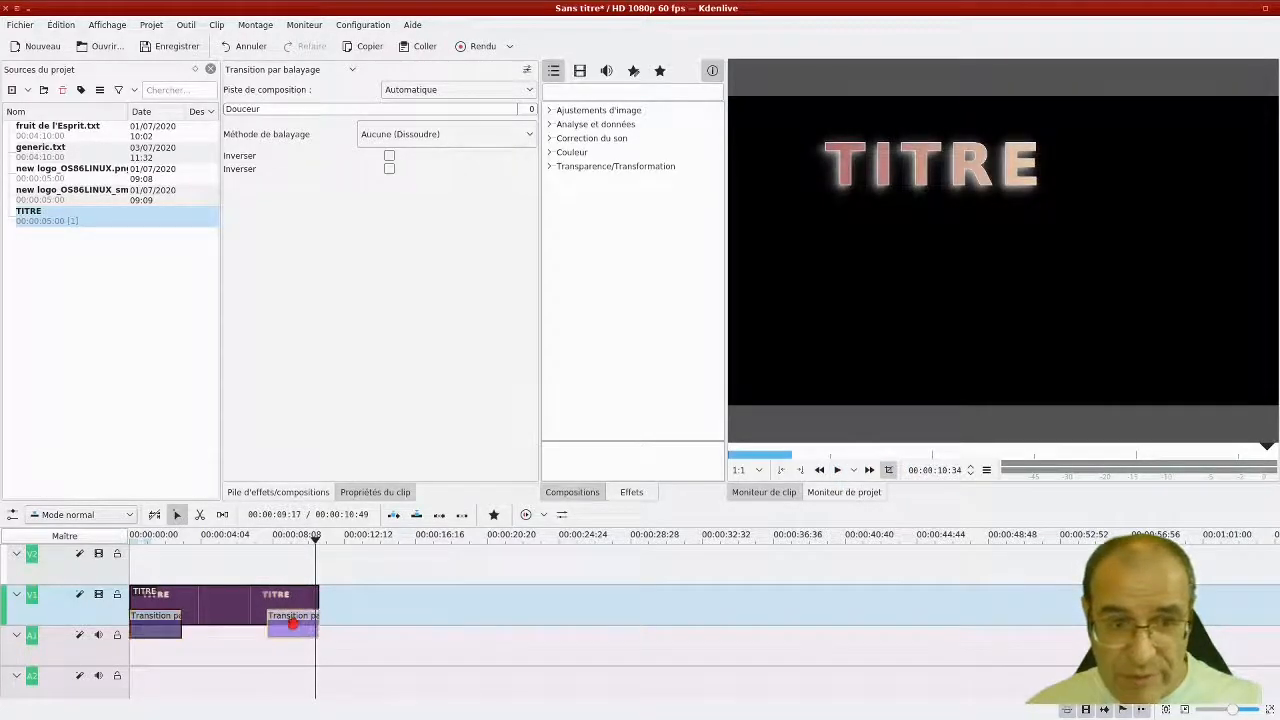
{"action": "left_click", "coordinate": [389, 156]}
{"action": "left_click", "coordinate": [267, 566]}
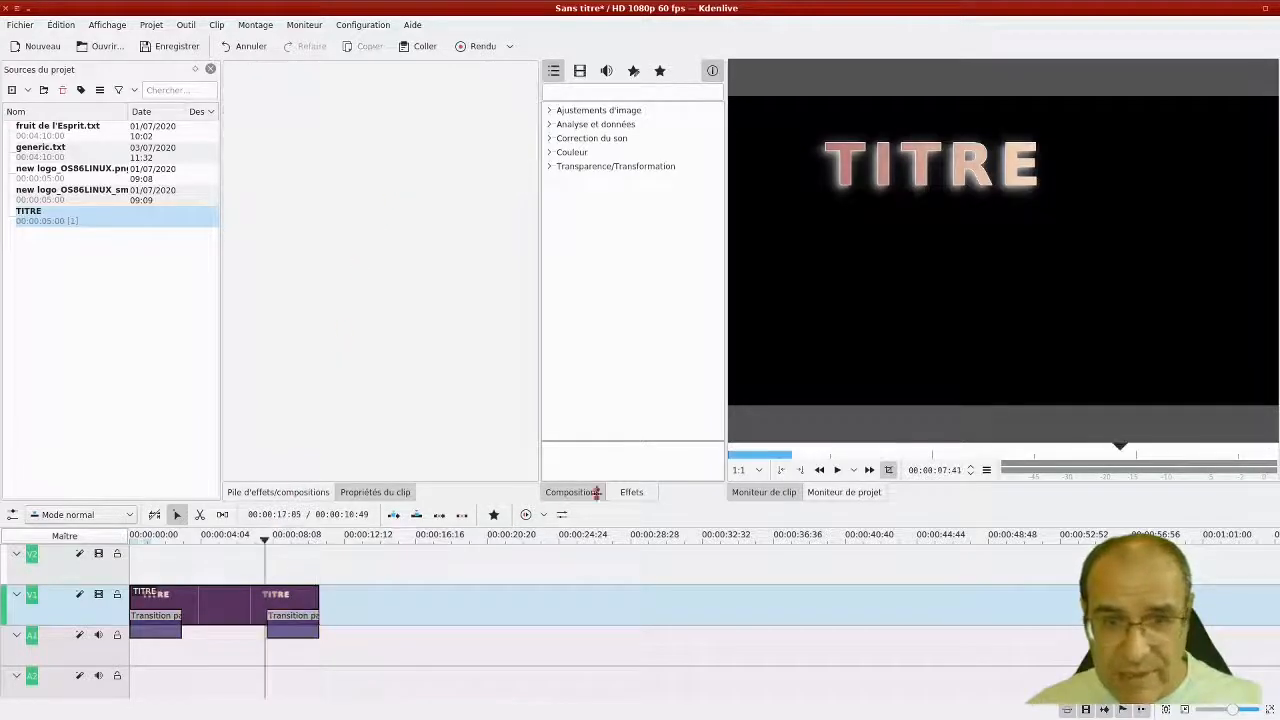
{"action": "left_click", "coordinate": [838, 472]}
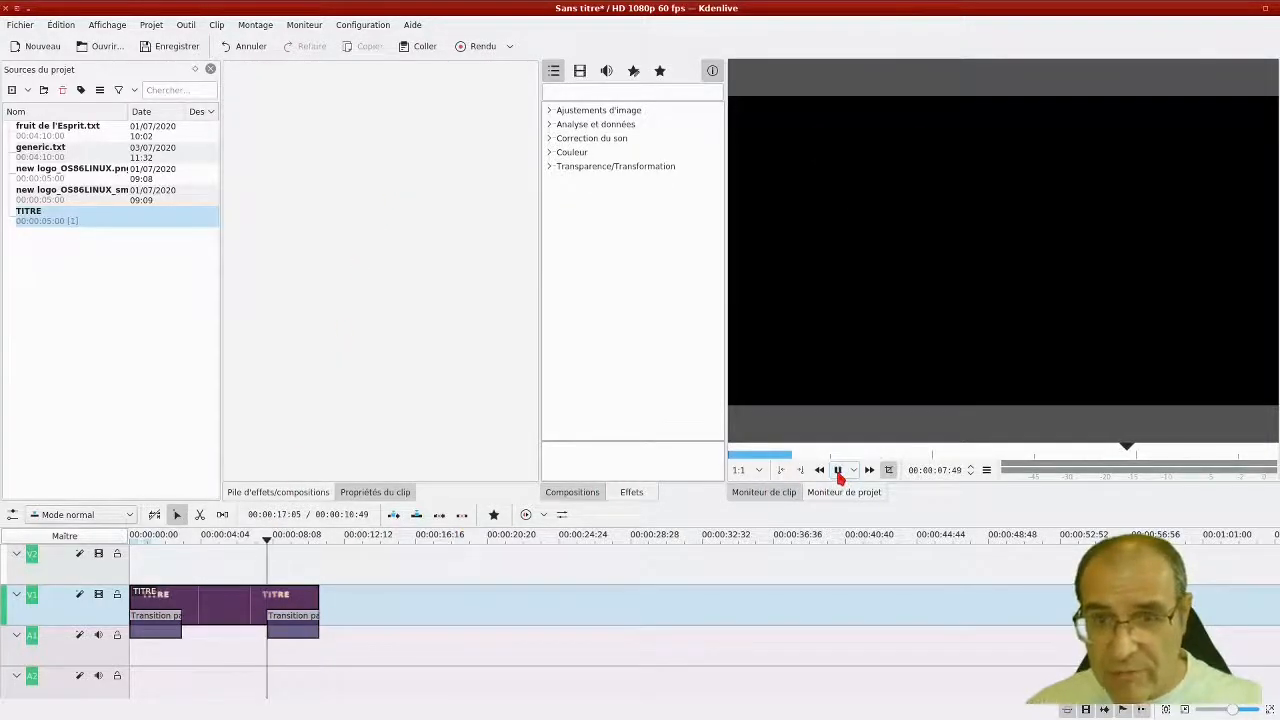
{"action": "left_click", "coordinate": [838, 472]}
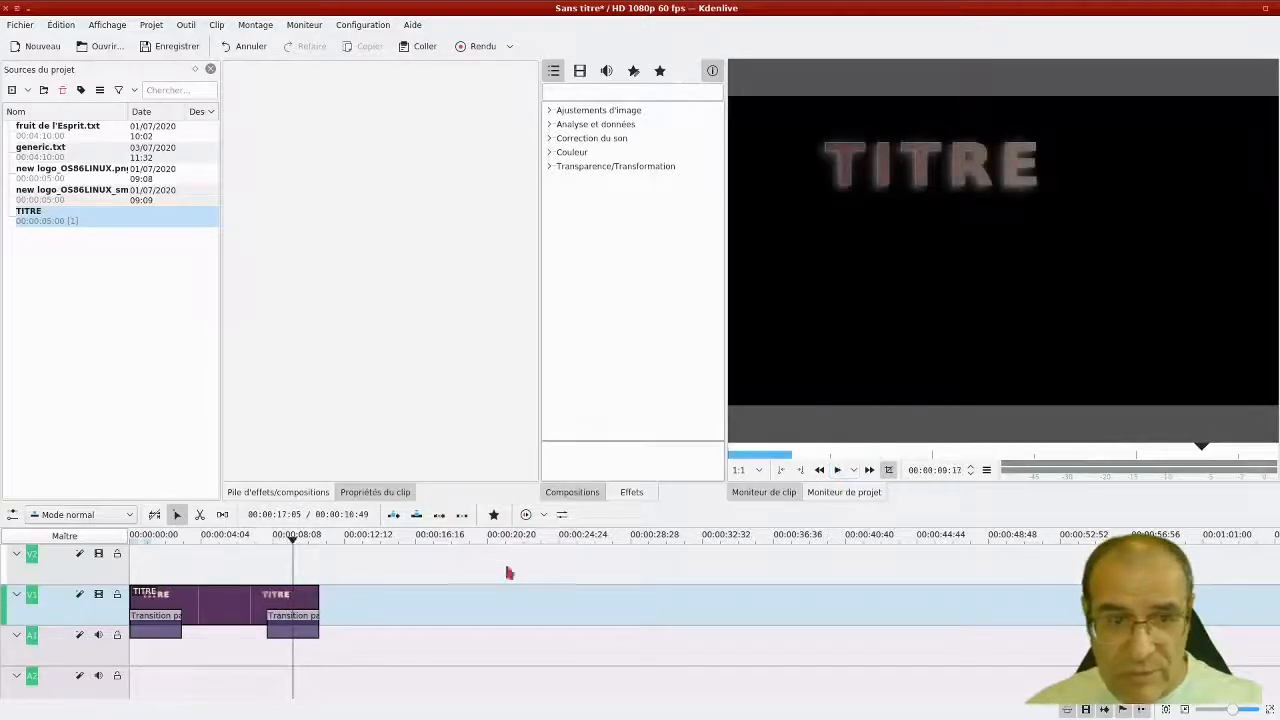
- Enable only the second Inverser option on the closing wipe transition and preview both transitions of the TITRE clip
{"action": "left_click", "coordinate": [290, 615]}
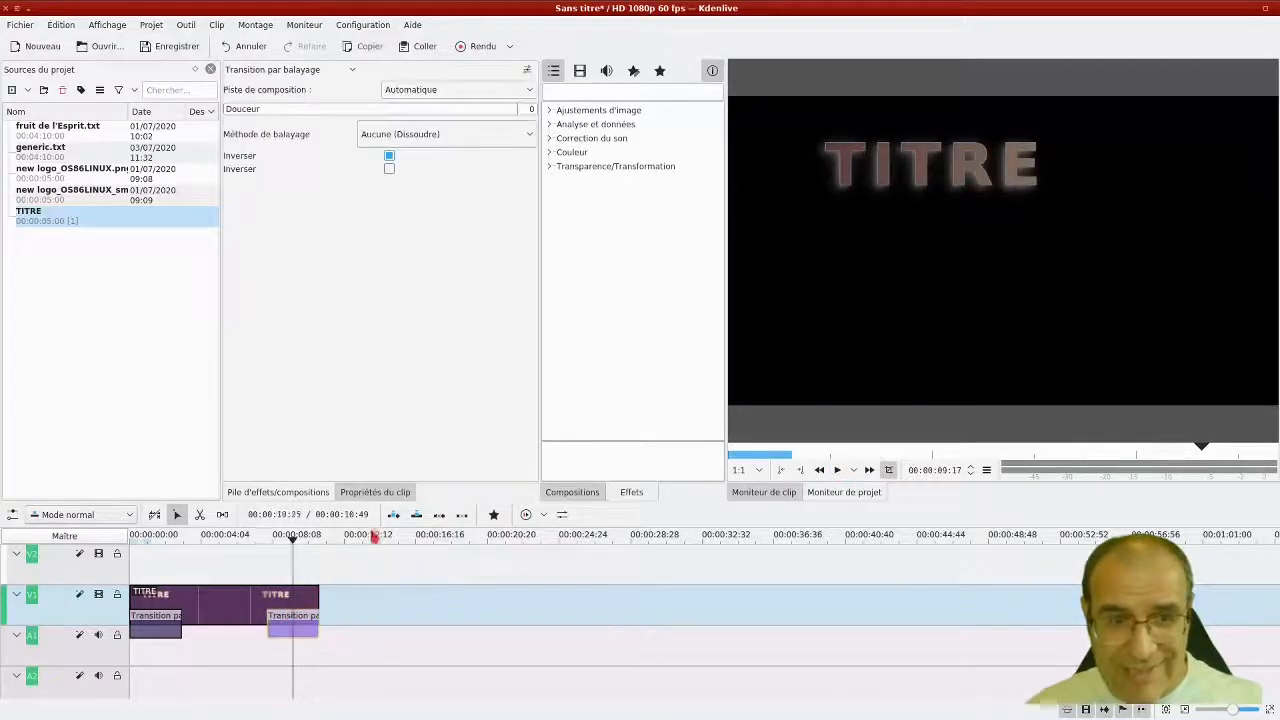
{"action": "left_click", "coordinate": [389, 168]}
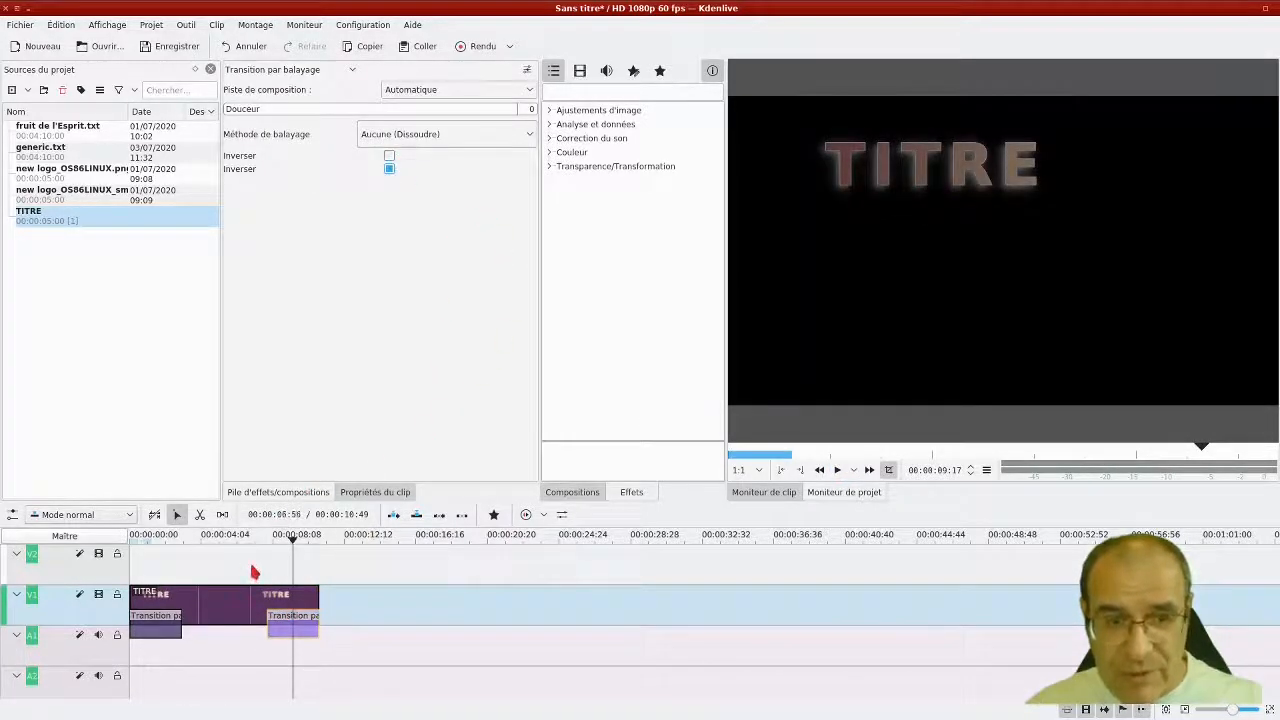
{"action": "left_click", "coordinate": [254, 572]}
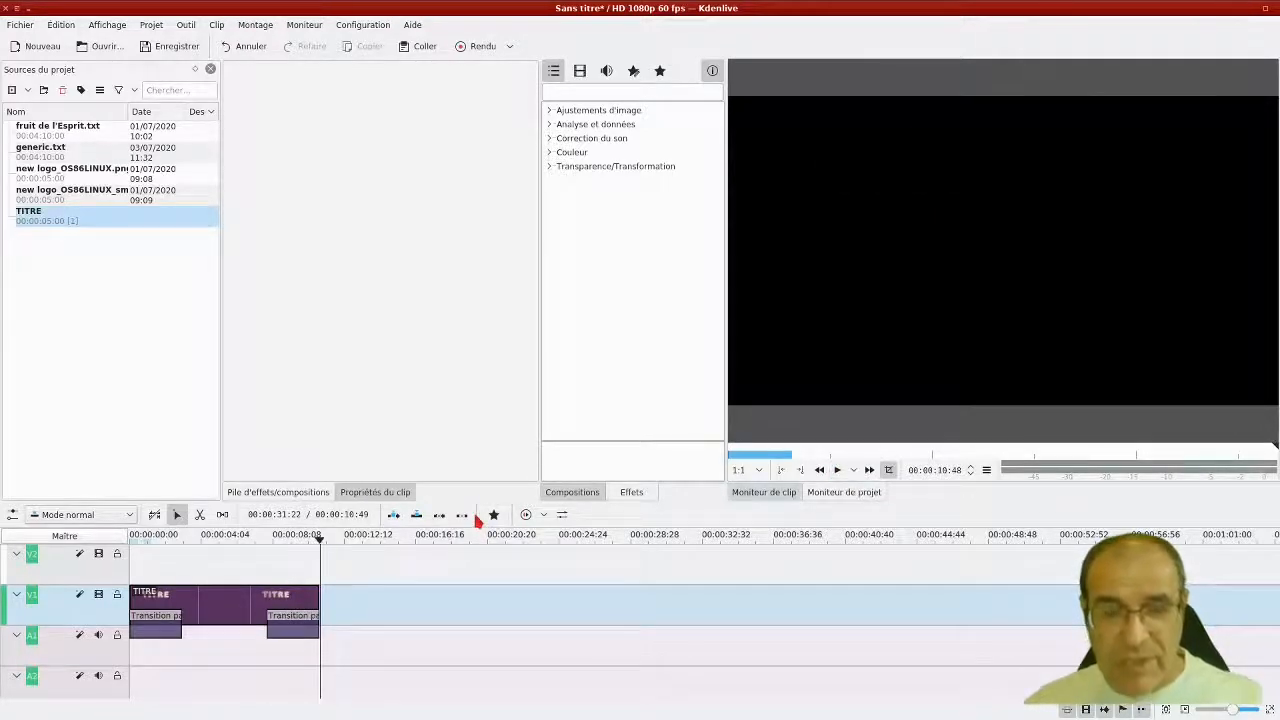
{"action": "left_click", "coordinate": [272, 627]}
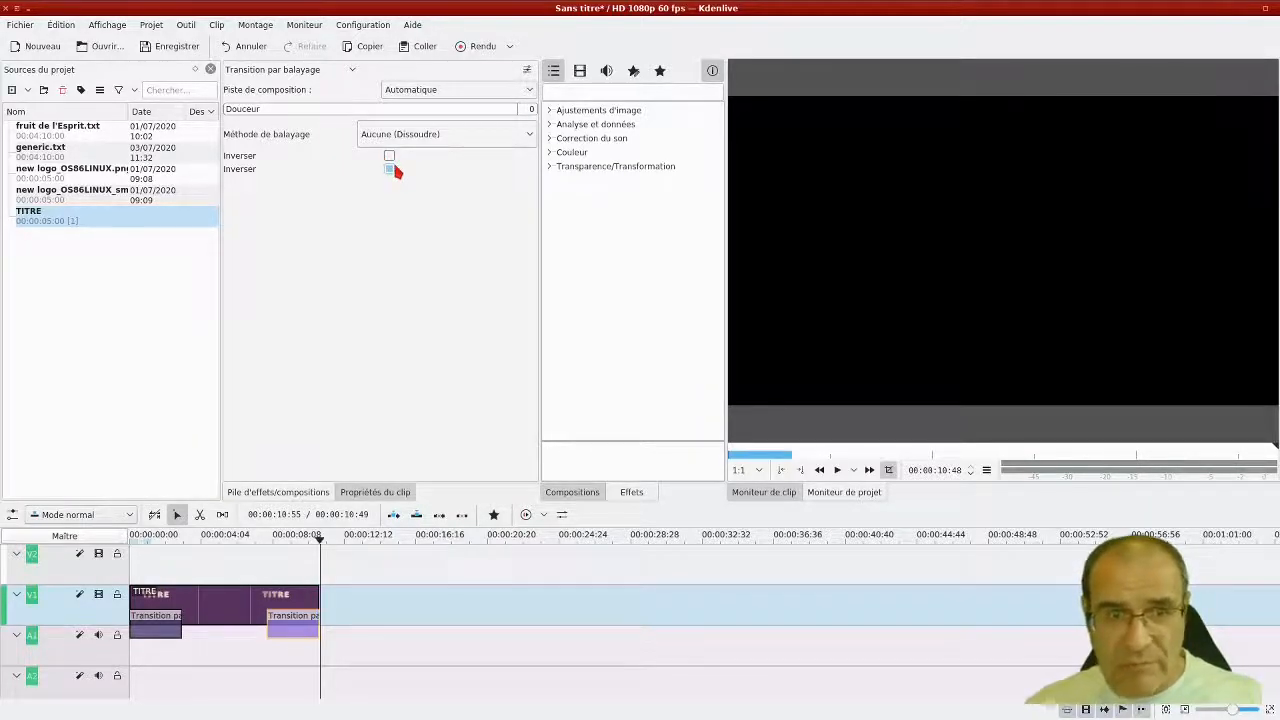
{"action": "left_click", "coordinate": [391, 170]}
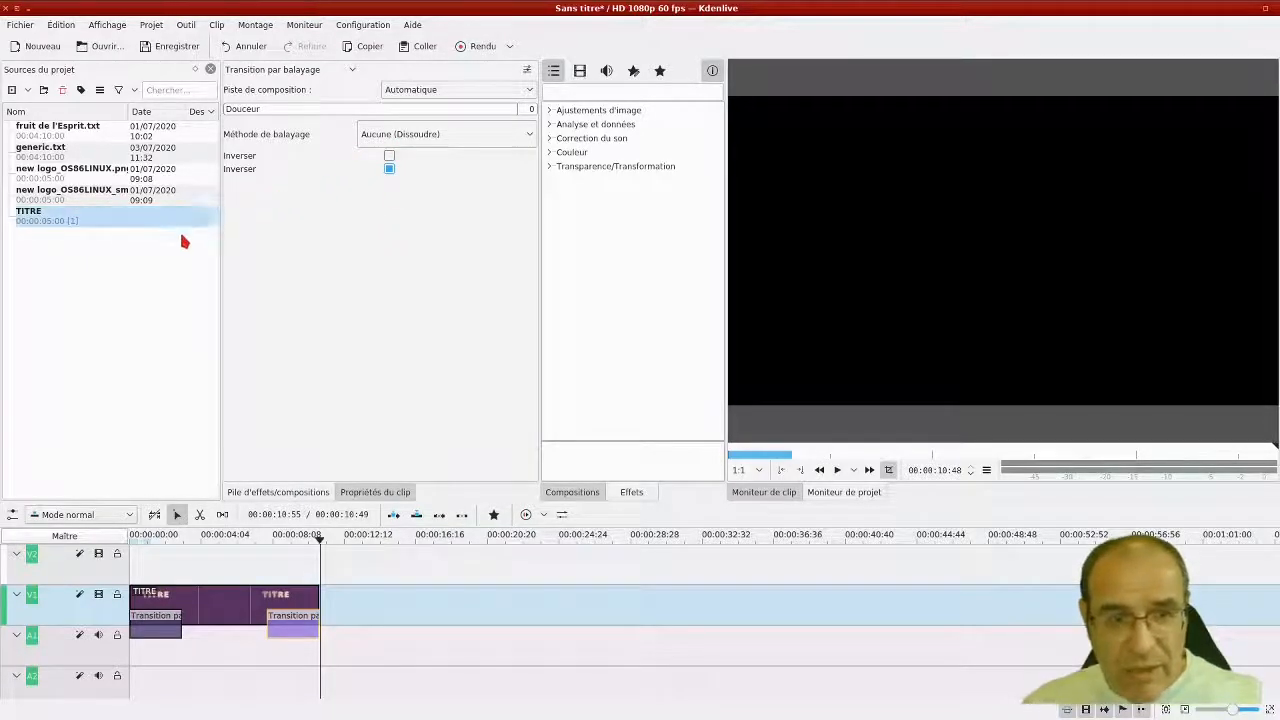
{"action": "left_click", "coordinate": [158, 560]}
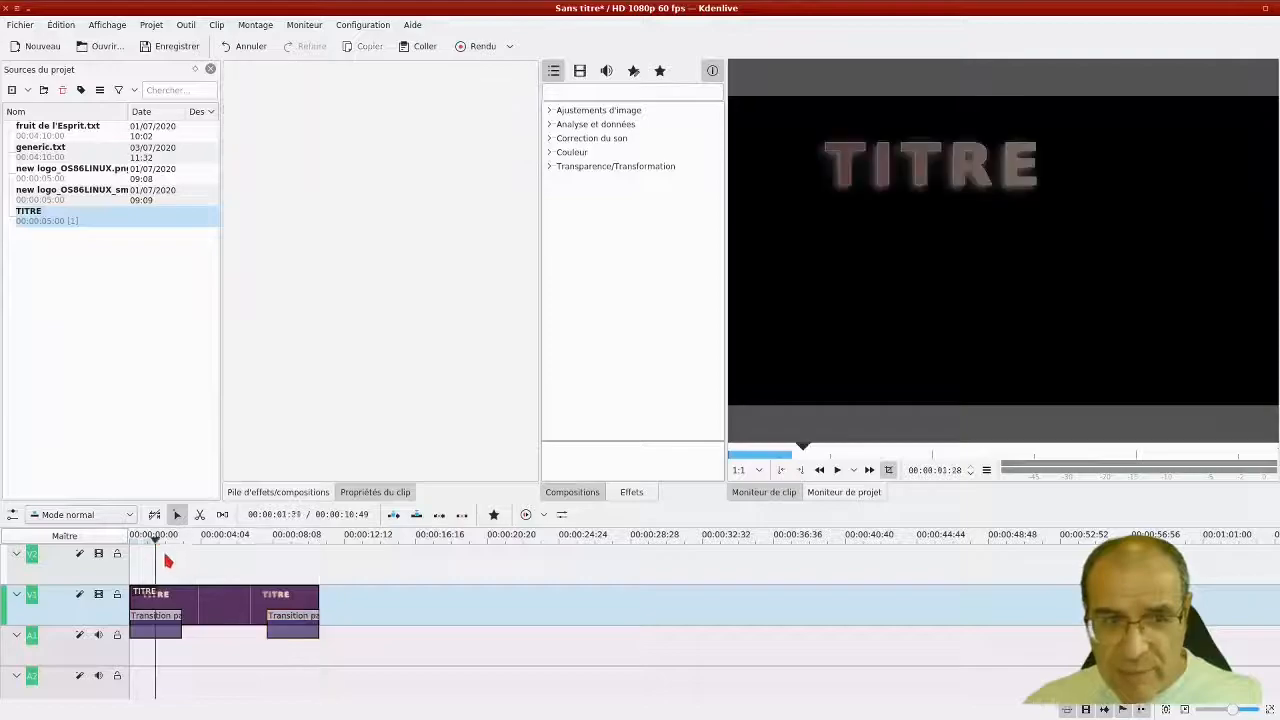
{"action": "left_click", "coordinate": [837, 470]}
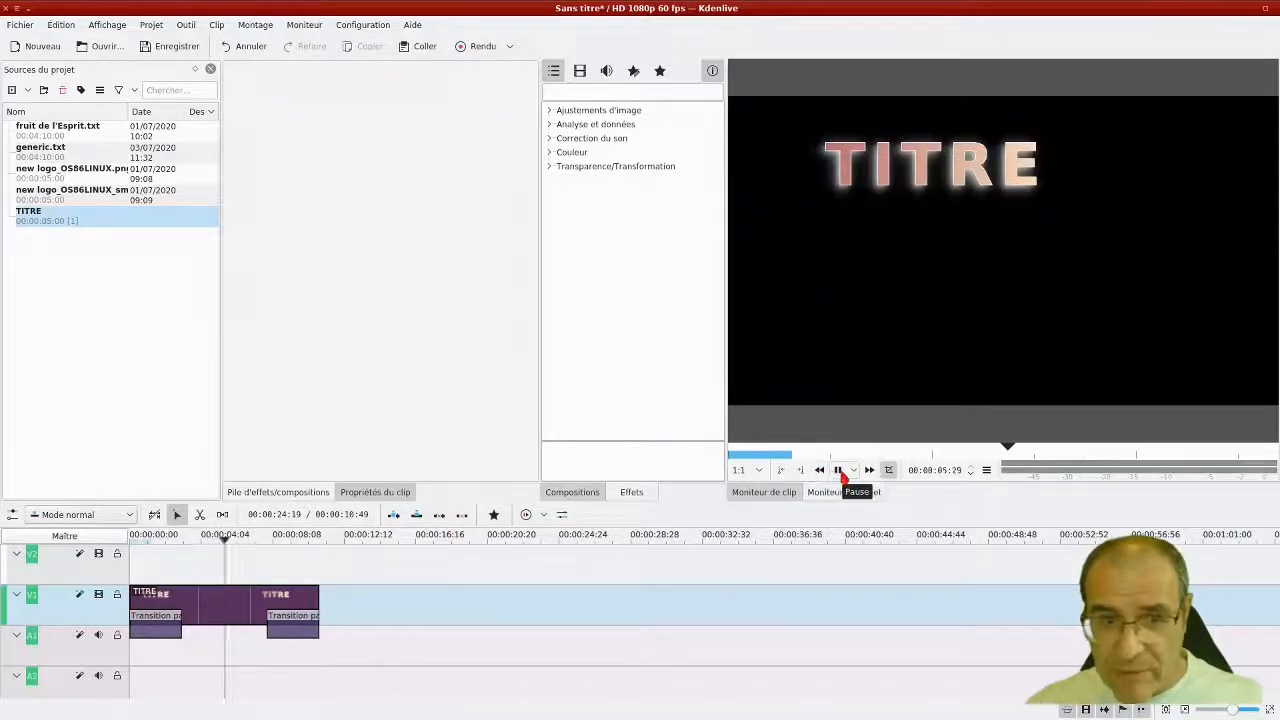
{"action": "left_click", "coordinate": [839, 471]}
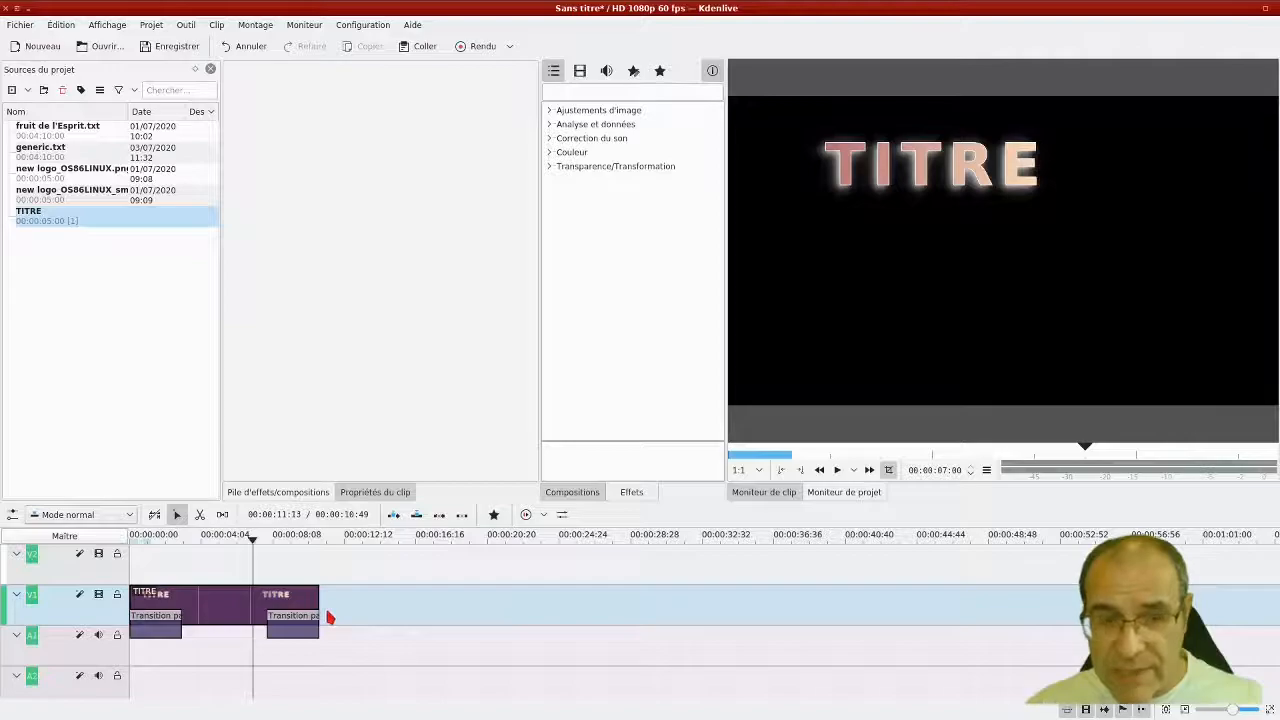
- Apply the Position et zoom effect from the Transparence/Transformation category to the TITRE clip on track V1
{"action": "left_click", "coordinate": [236, 607]}
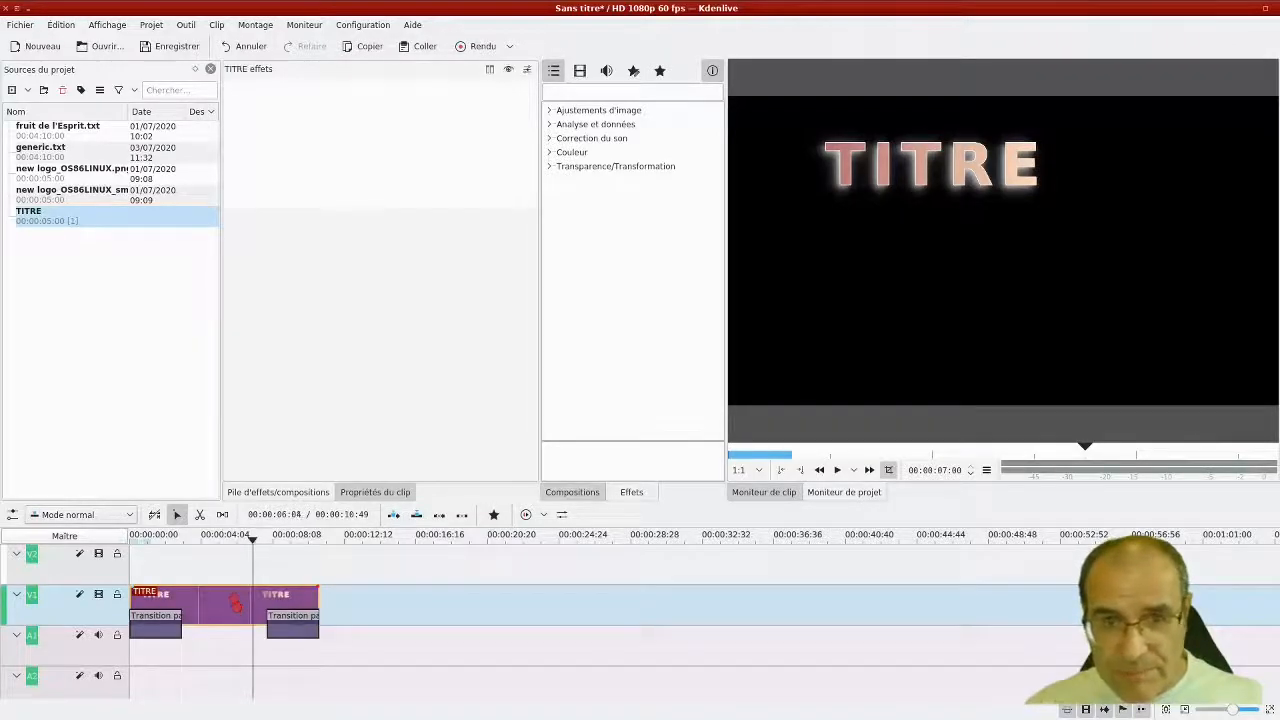
{"action": "left_click", "coordinate": [595, 168]}
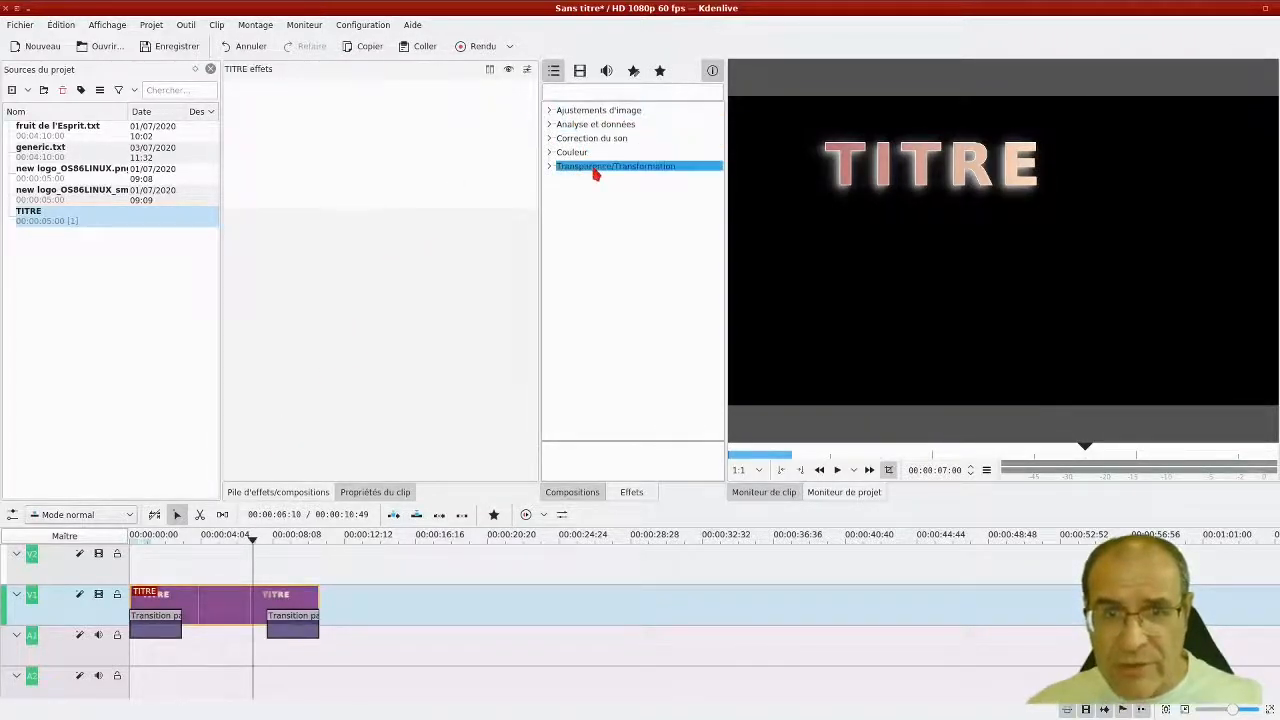
{"action": "left_click", "coordinate": [578, 72]}
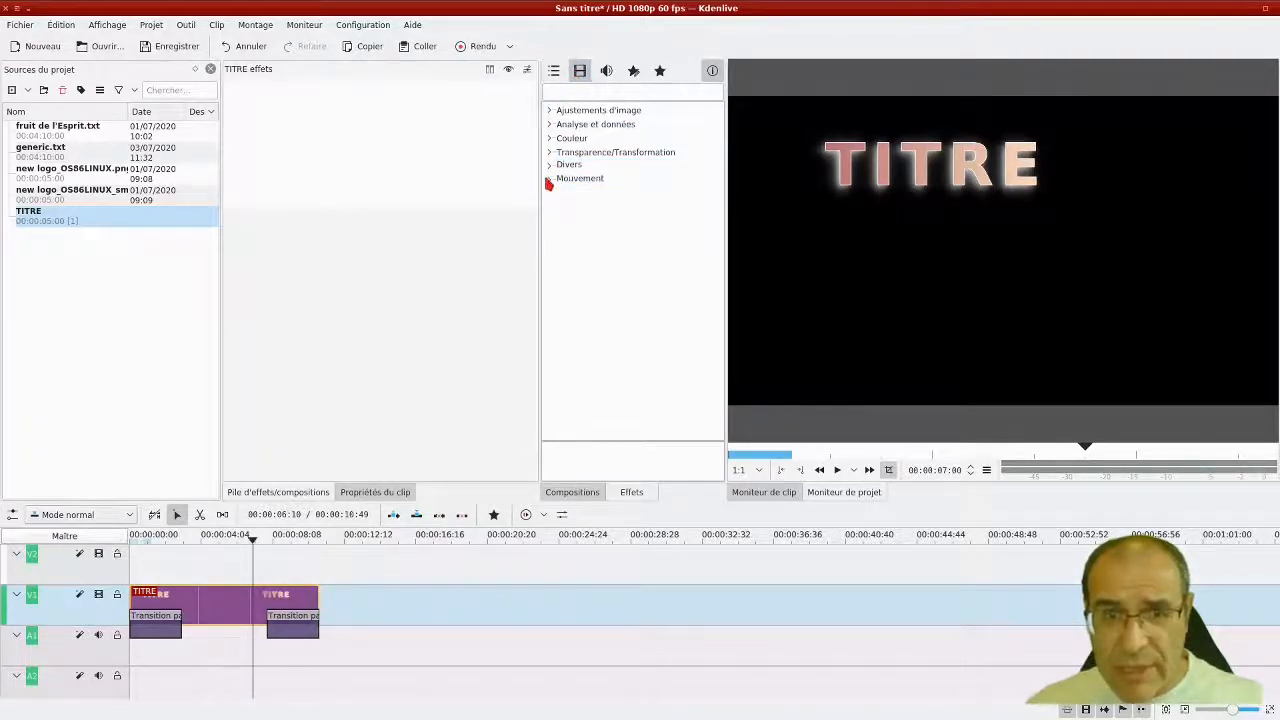
{"action": "left_click", "coordinate": [549, 153]}
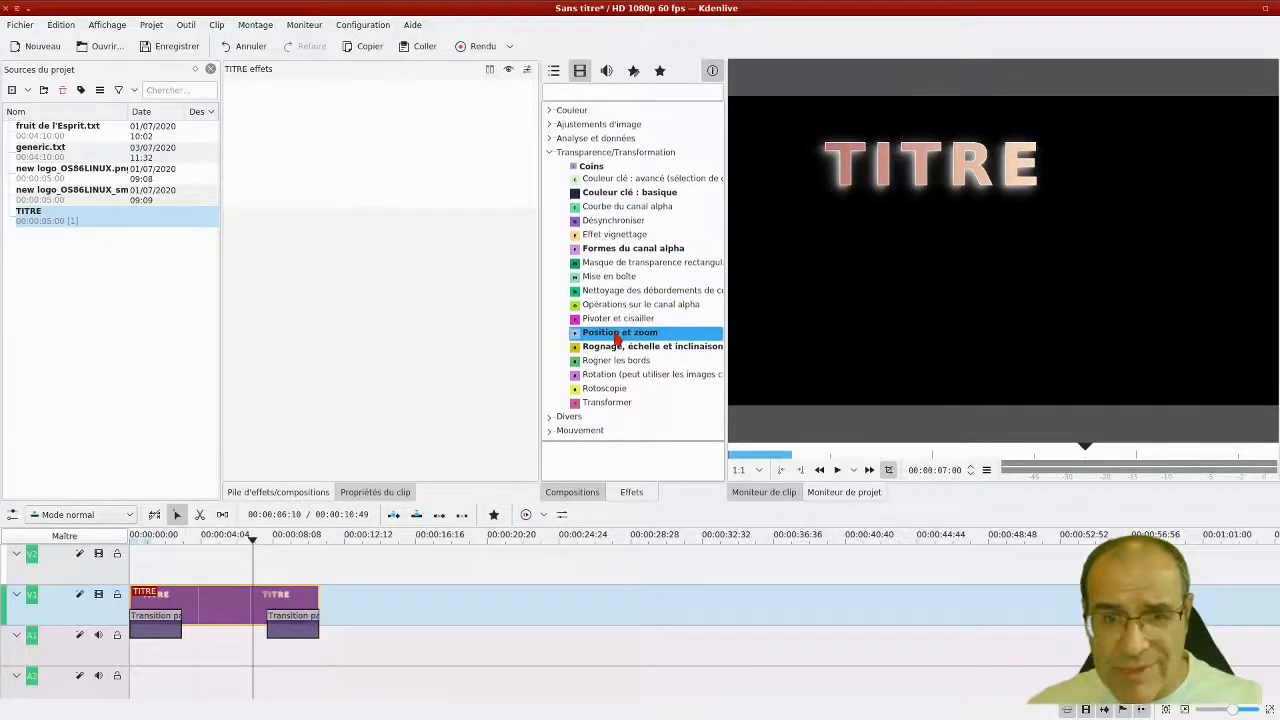
{"action": "left_click_drag", "start_coordinate": [617, 340], "coordinate": [213, 615]}
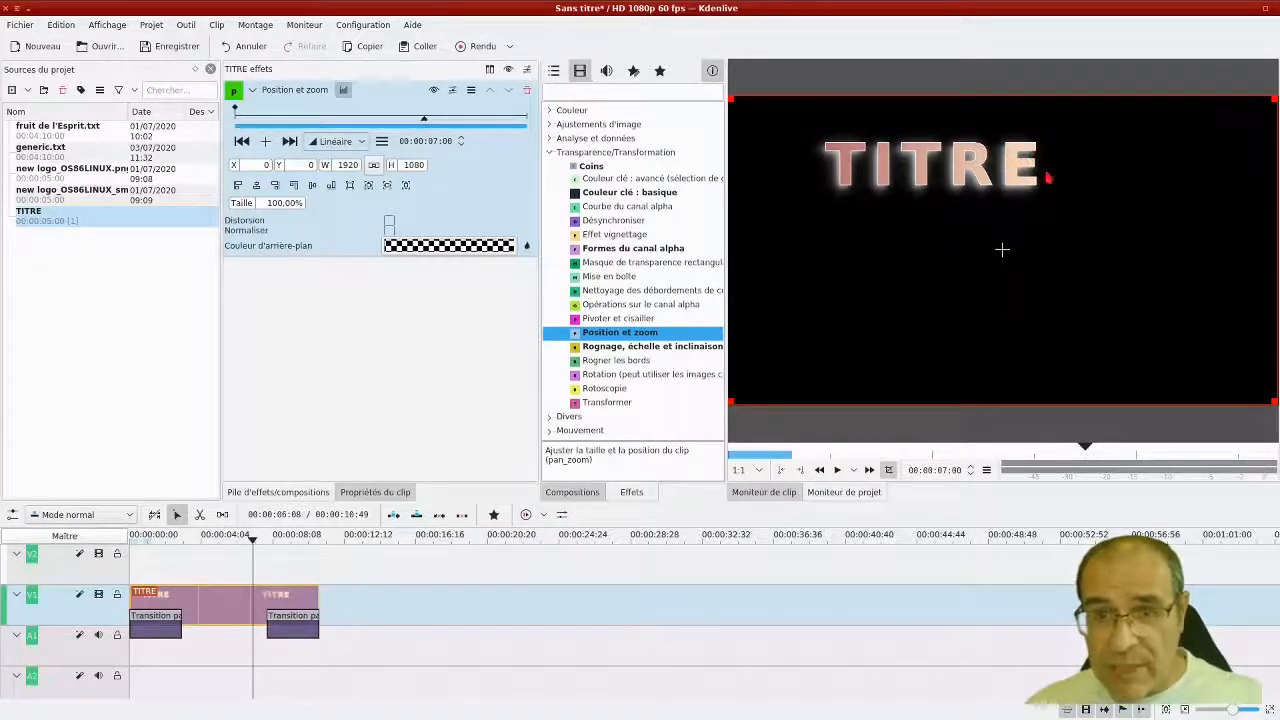
{"action": "mouse_move", "coordinate": [1262, 105]}
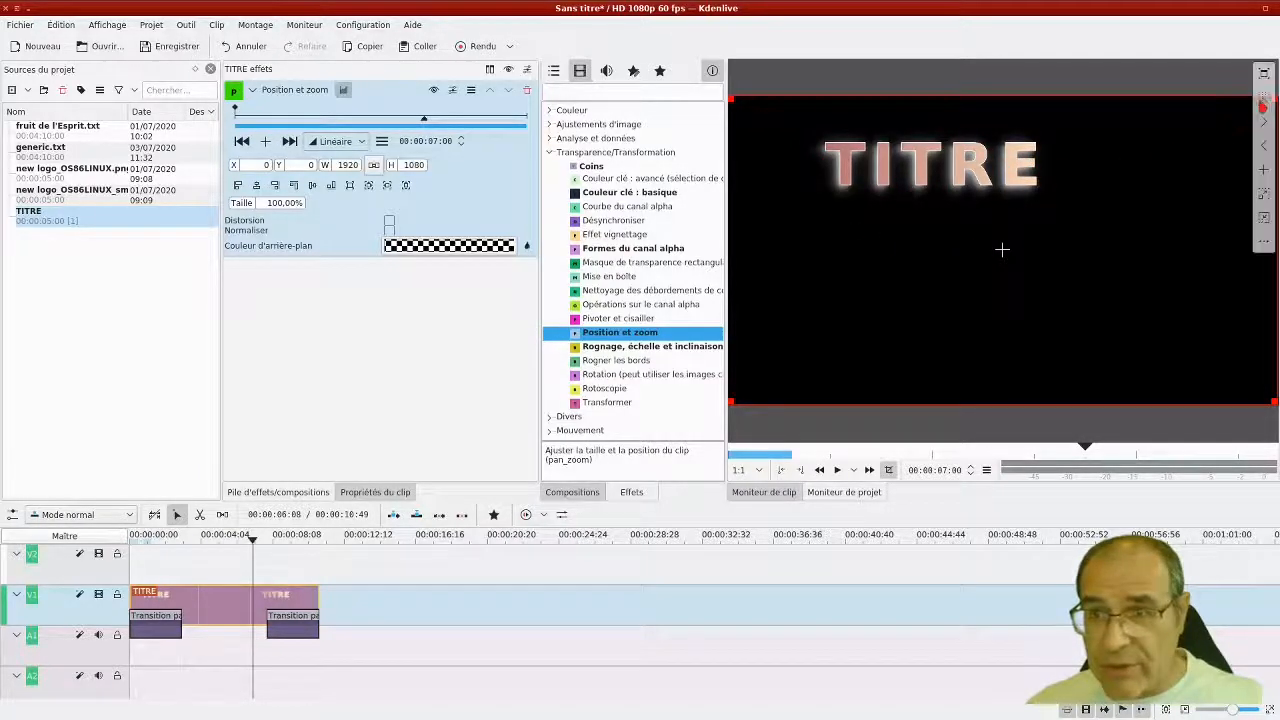
- Add Position et zoom keyframes to the TITRE clip at 00:00:03:12, 00:00:07:17 and 00:00:10:47
{"action": "left_click", "coordinate": [243, 141]}
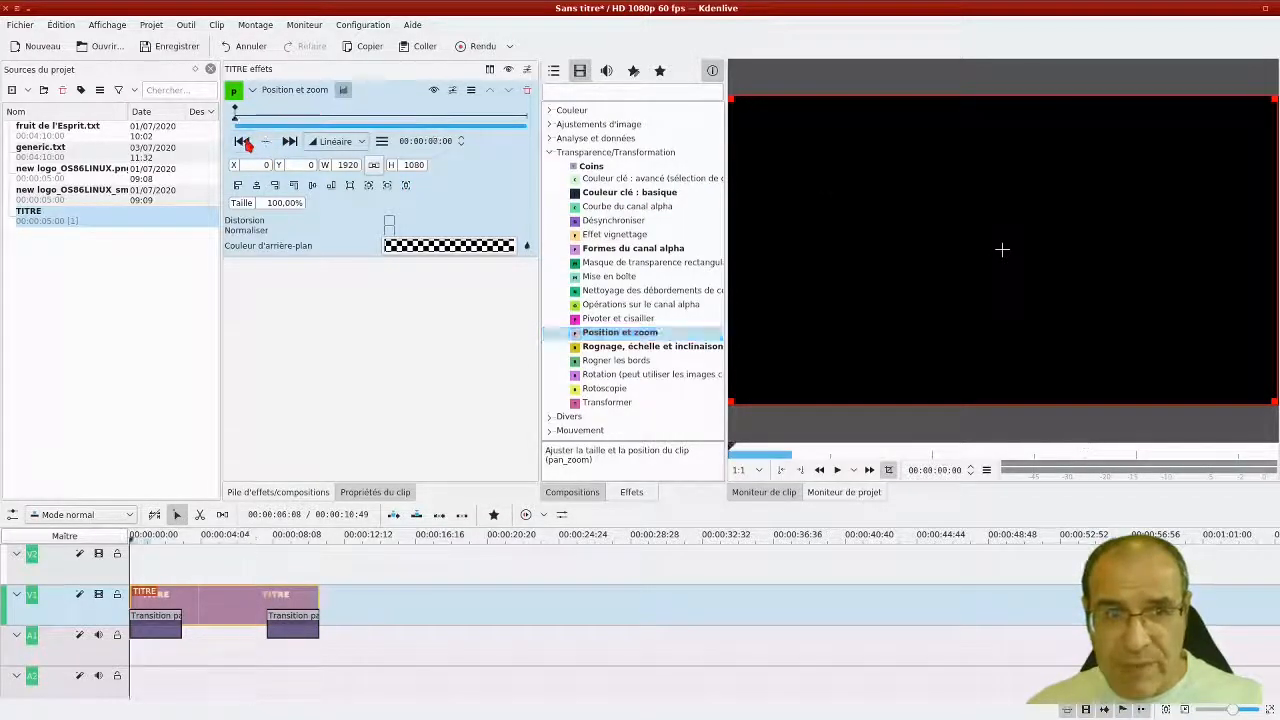
{"action": "left_click", "coordinate": [323, 115]}
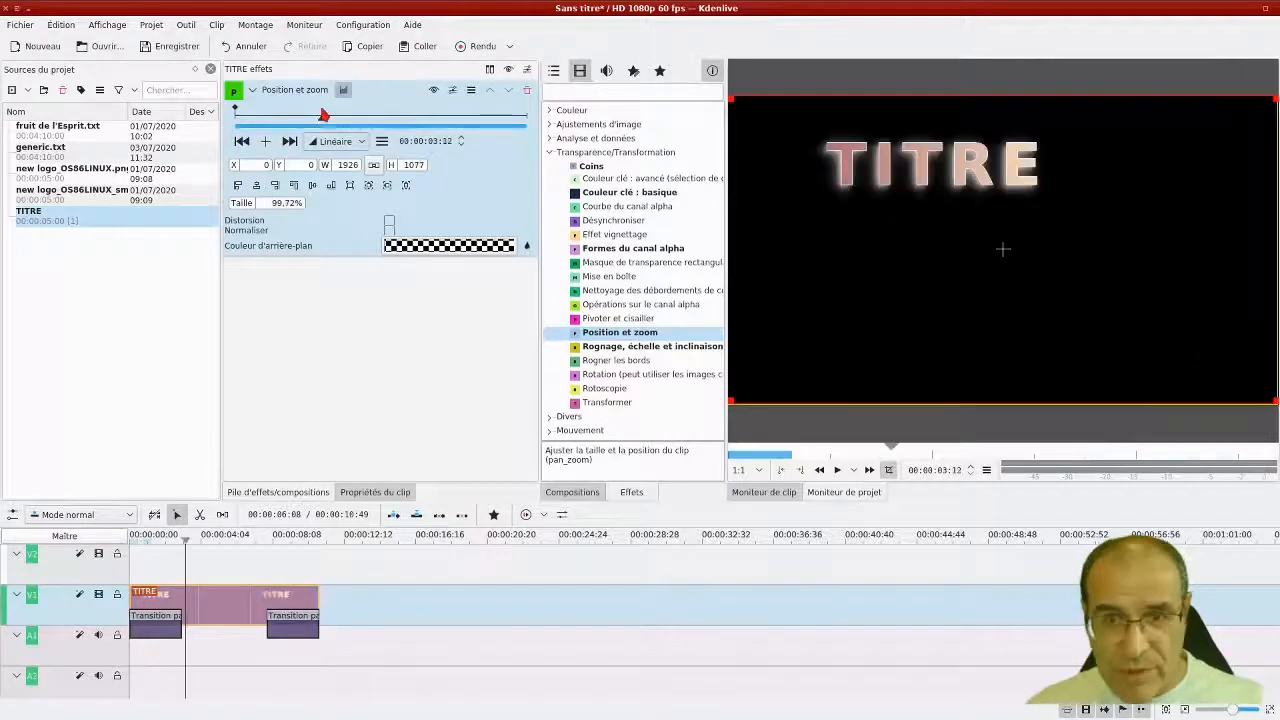
{"action": "left_click", "coordinate": [266, 143]}
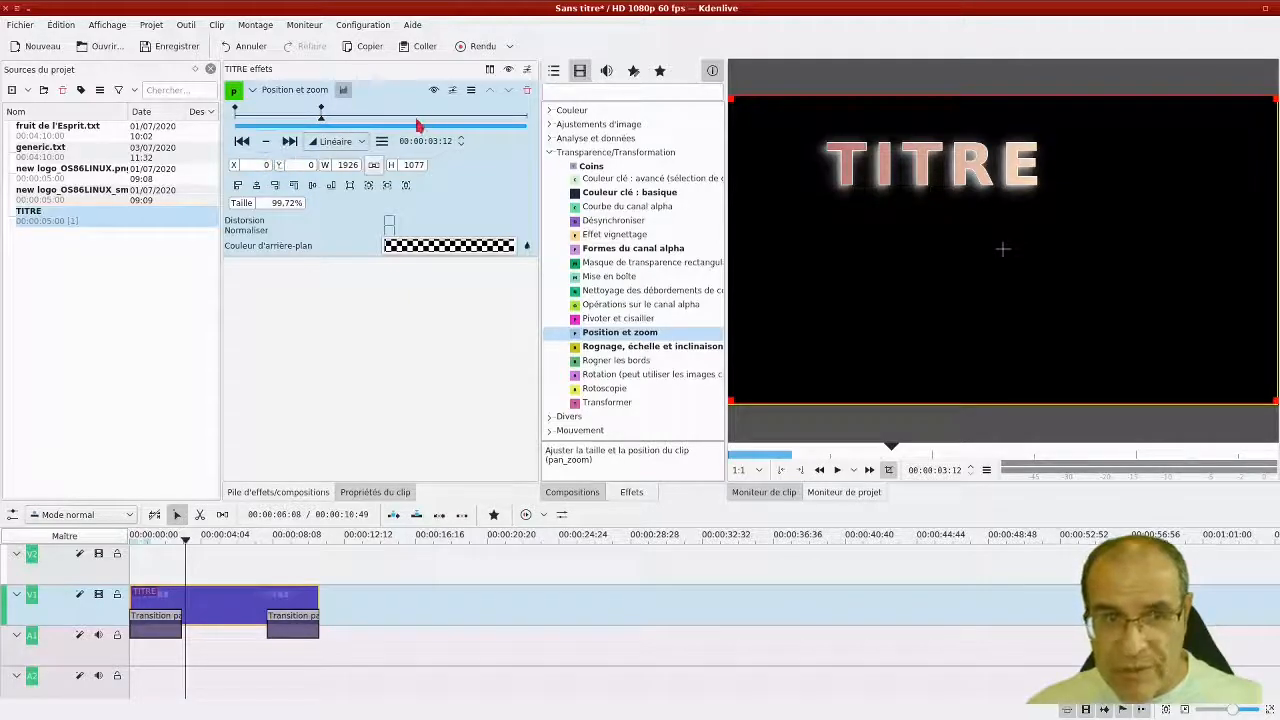
{"action": "left_click_drag", "start_coordinate": [413, 124], "coordinate": [433, 123]}
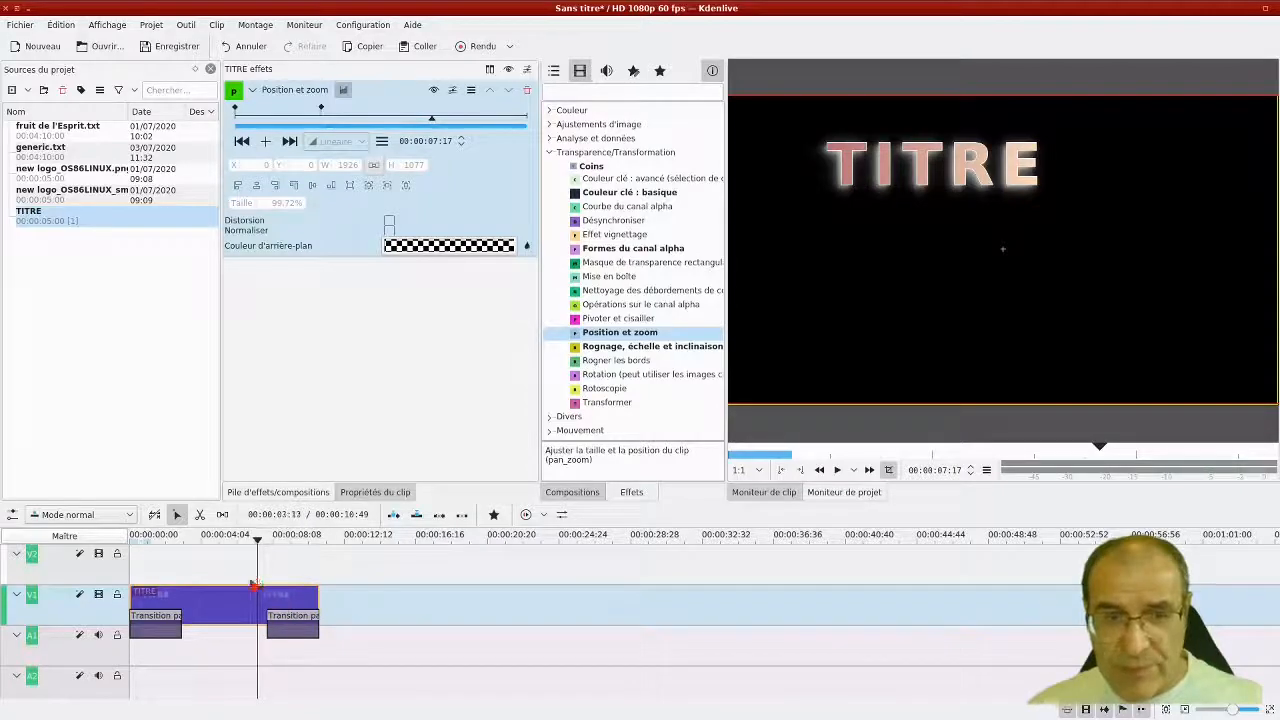
{"action": "left_click", "coordinate": [266, 142]}
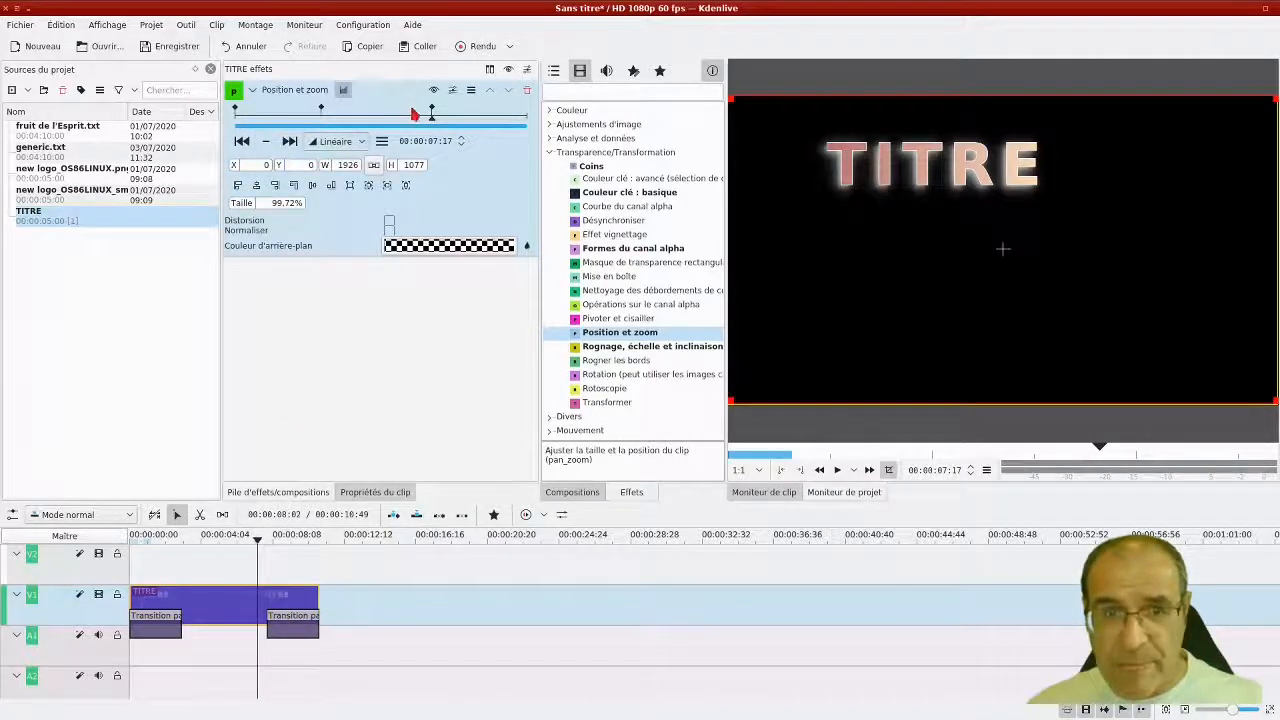
{"action": "left_click", "coordinate": [289, 141]}
{"action": "left_click", "coordinate": [266, 142]}
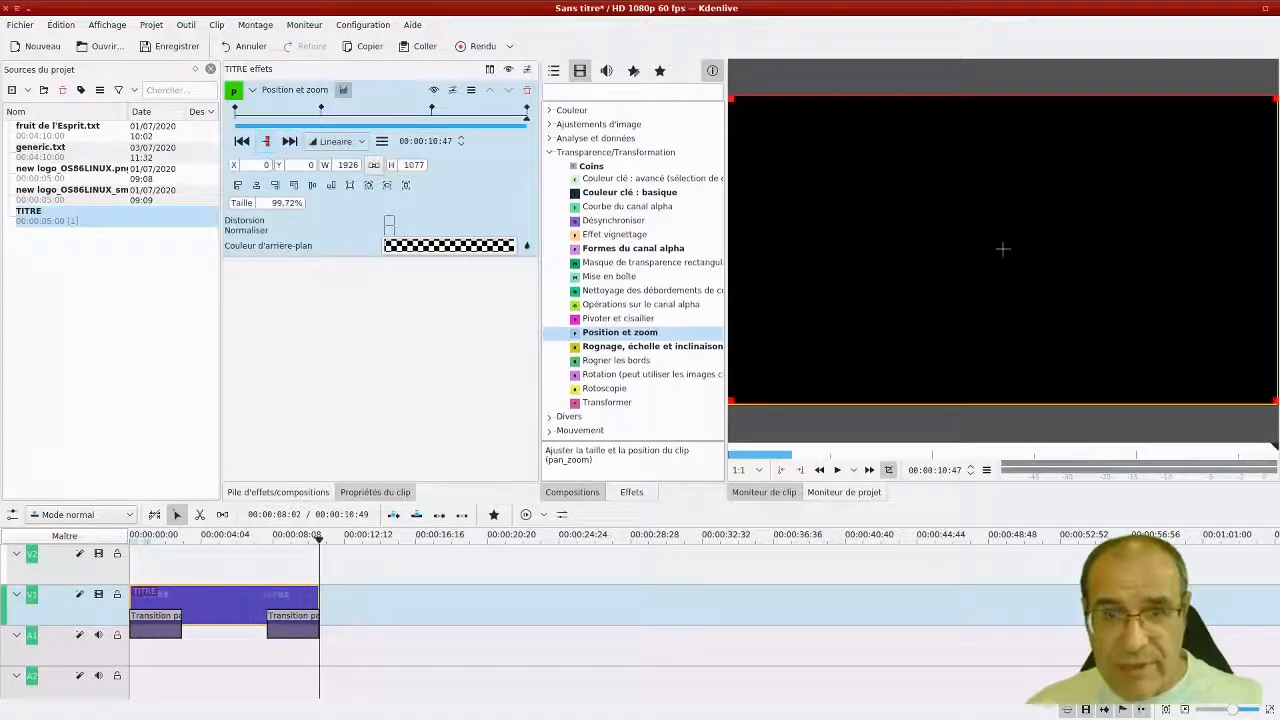
- At the first keyframe, shrink the Position et zoom frame into the image's upper-left corner, to about 36 x 32
{"action": "left_click", "coordinate": [241, 141]}
{"action": "left_click", "coordinate": [241, 141]}
{"action": "left_click", "coordinate": [241, 141]}
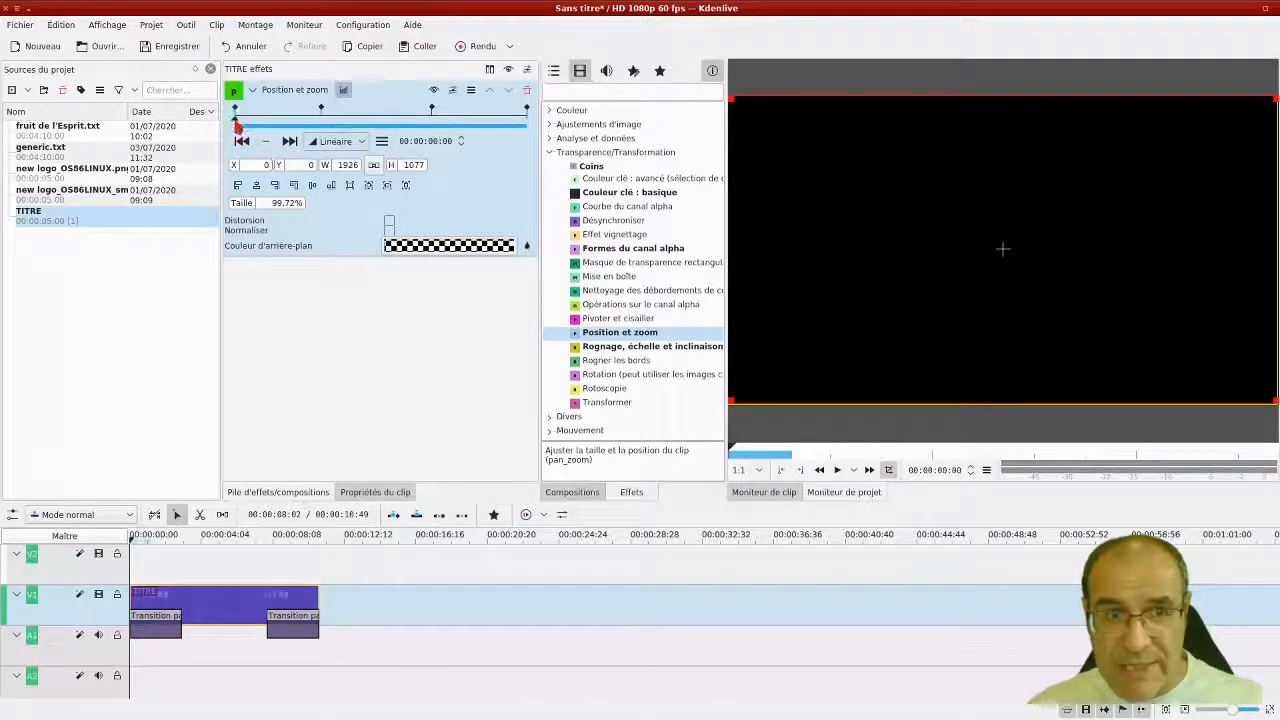
{"action": "left_click", "coordinate": [316, 124]}
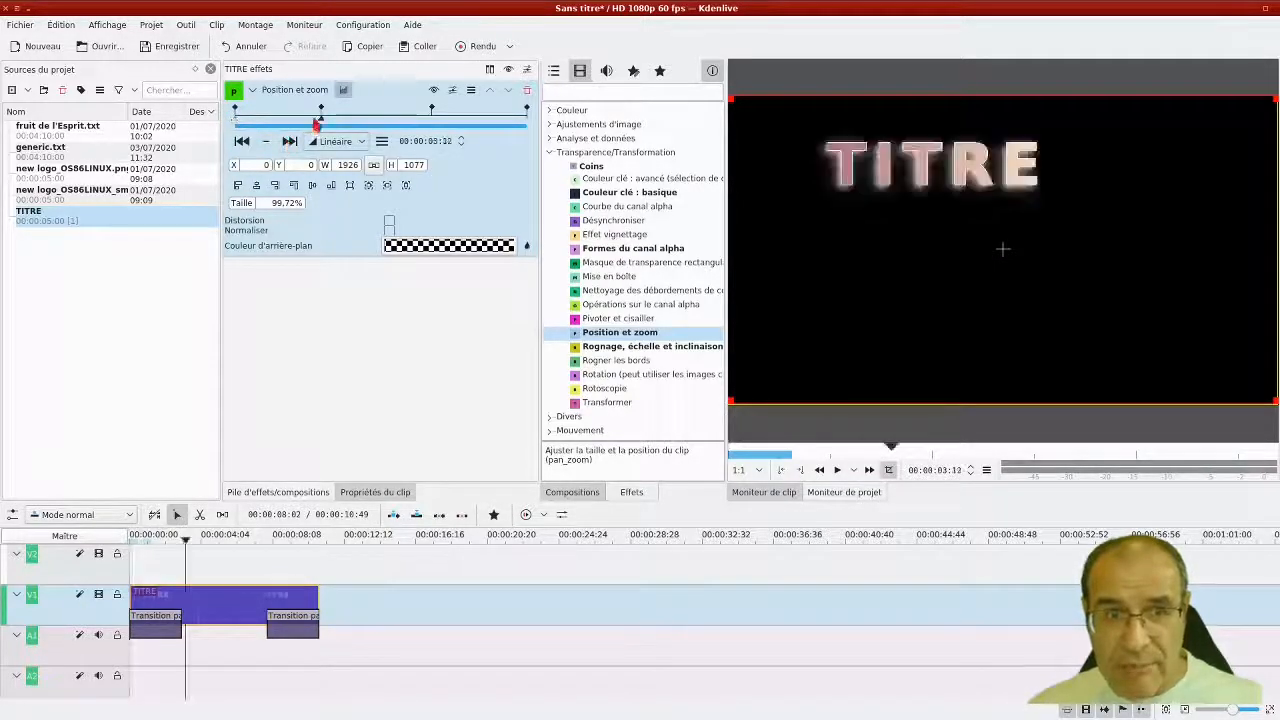
{"action": "left_click", "coordinate": [242, 141]}
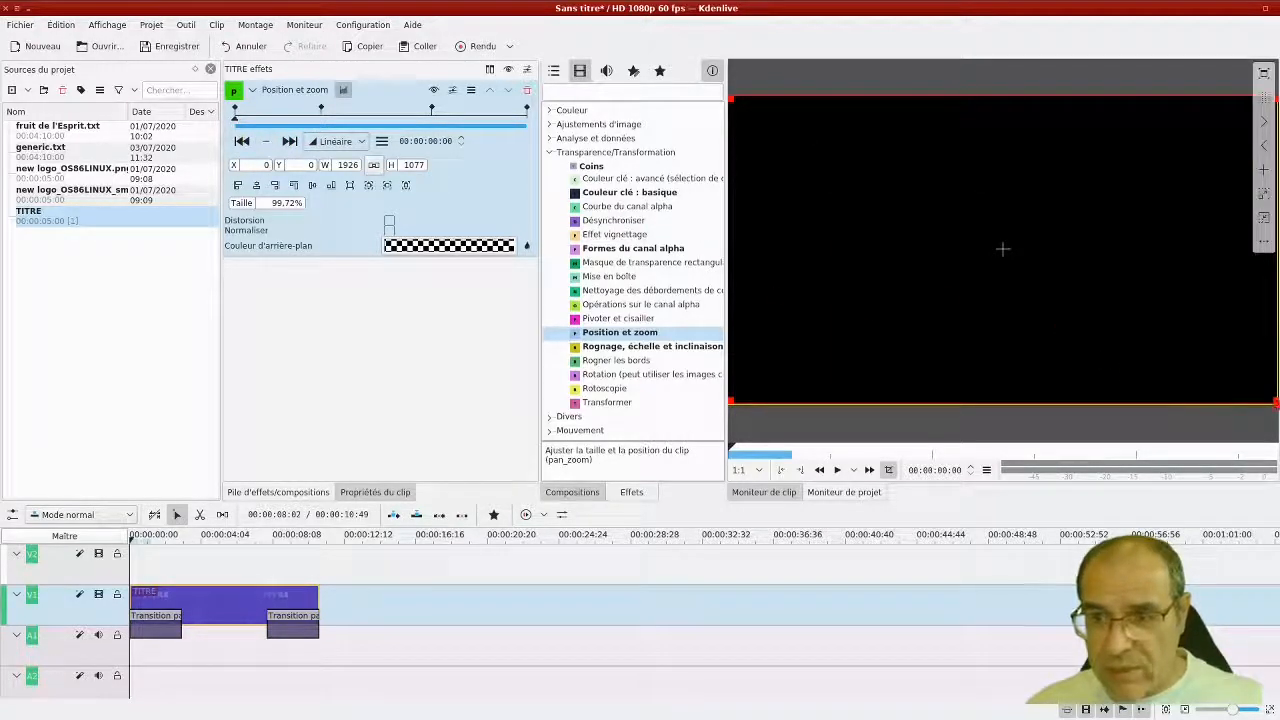
{"action": "left_click_drag", "start_coordinate": [1275, 401], "coordinate": [733, 99]}
- At the last keyframe, shrink the frame into the image's lower-right corner, to about 41 x 57, and preview the animation
{"action": "left_click", "coordinate": [292, 144]}
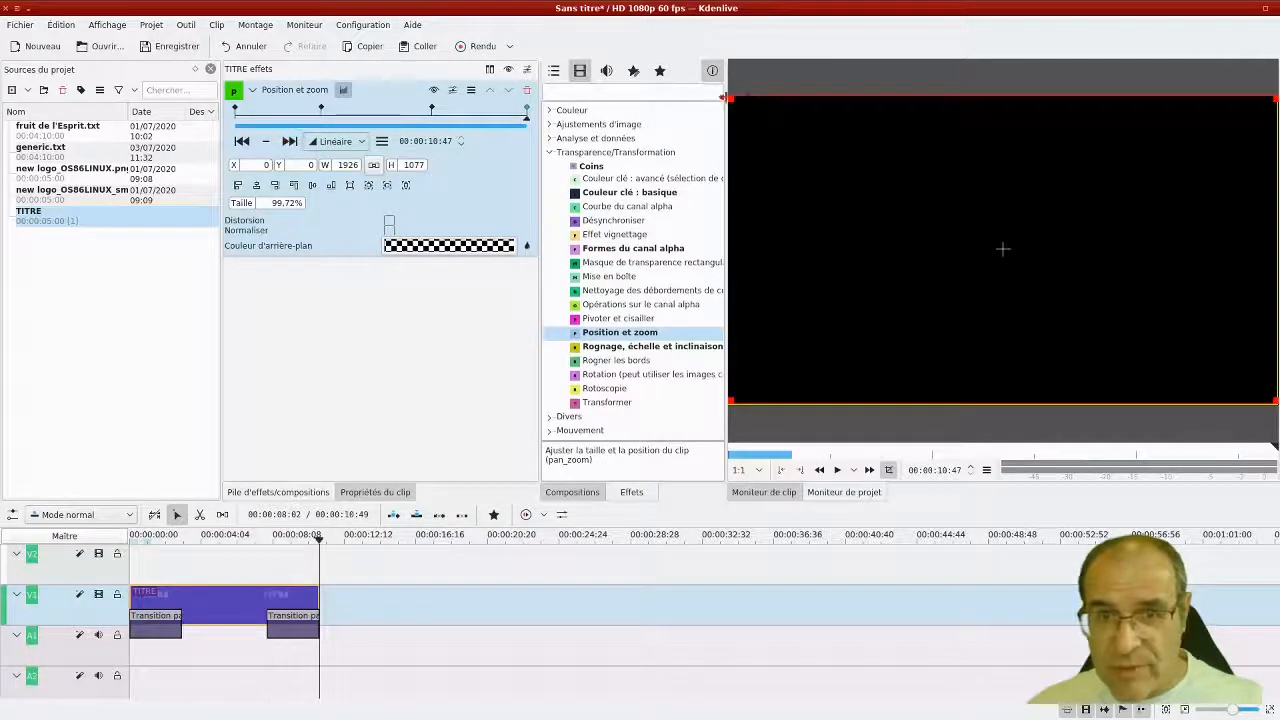
{"action": "left_click_drag", "start_coordinate": [731, 100], "coordinate": [1166, 360]}
{"action": "left_click_drag", "start_coordinate": [1258, 390], "coordinate": [1273, 396]}
{"action": "left_click", "coordinate": [242, 141]}
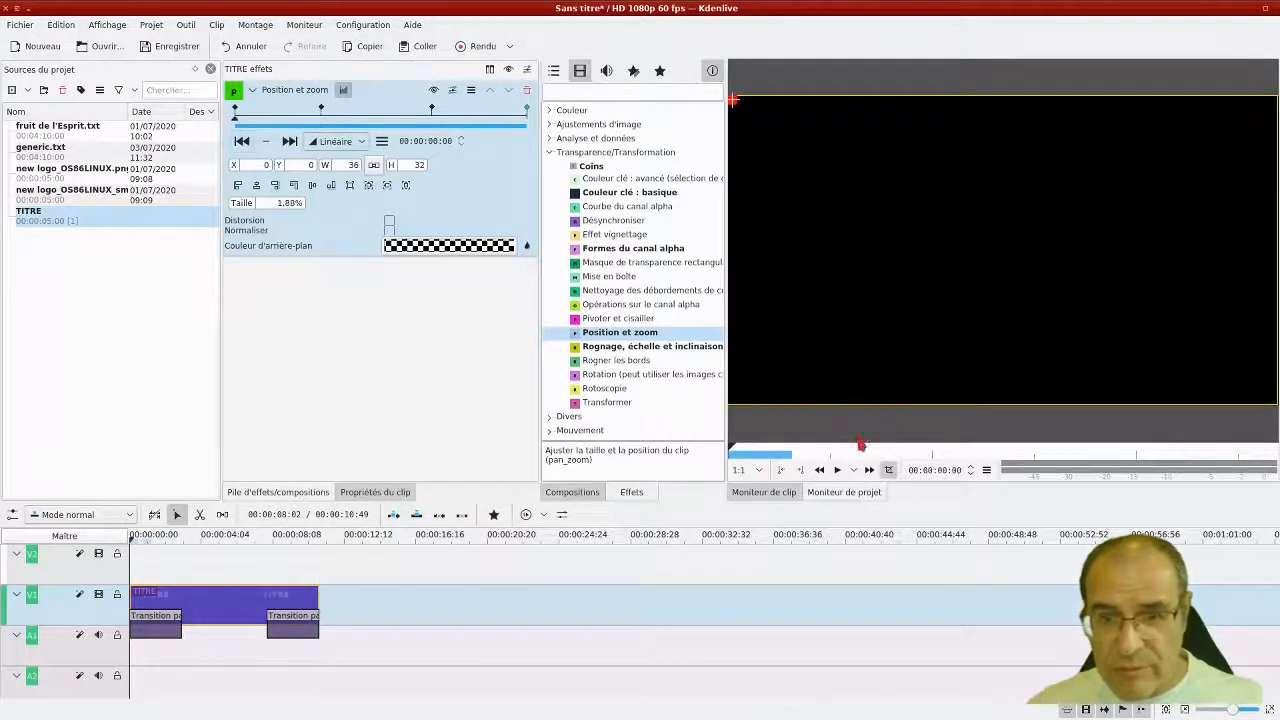
{"action": "left_click", "coordinate": [838, 472]}
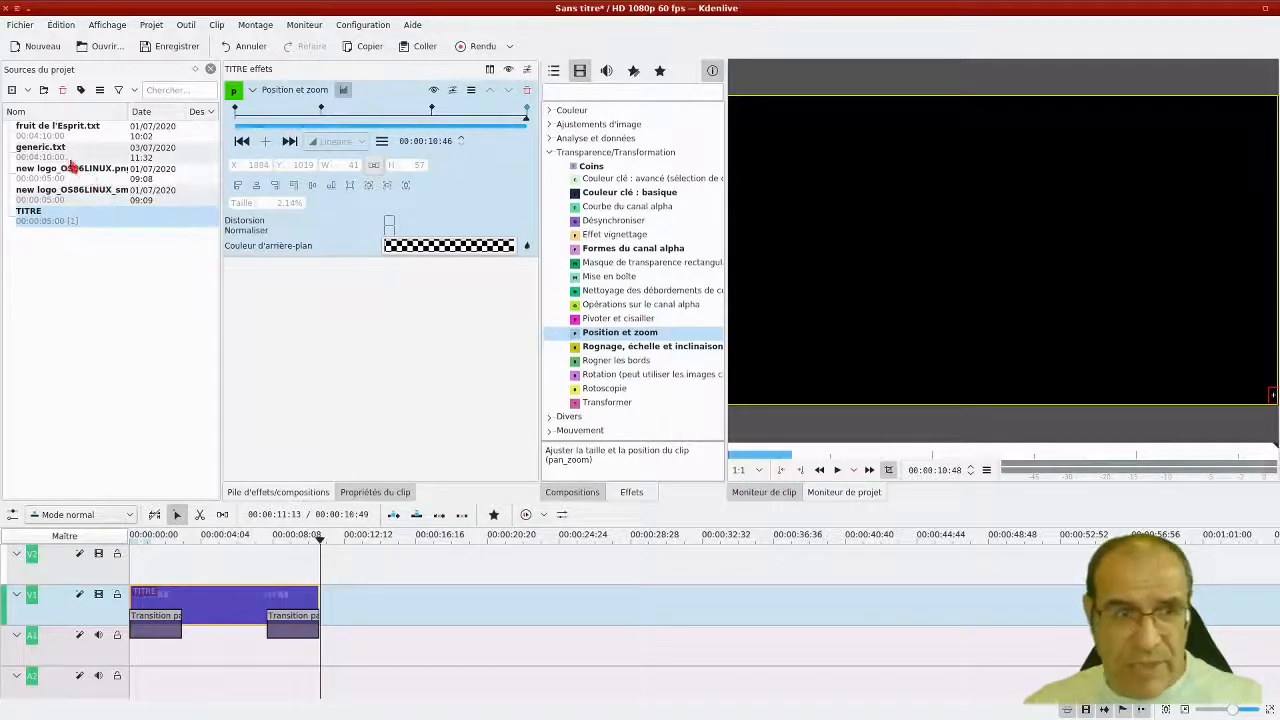
- Reopen the TITRE title clip for editing and insert the image new logo_OS86LINUX.png into it
{"action": "double_click", "coordinate": [35, 224]}
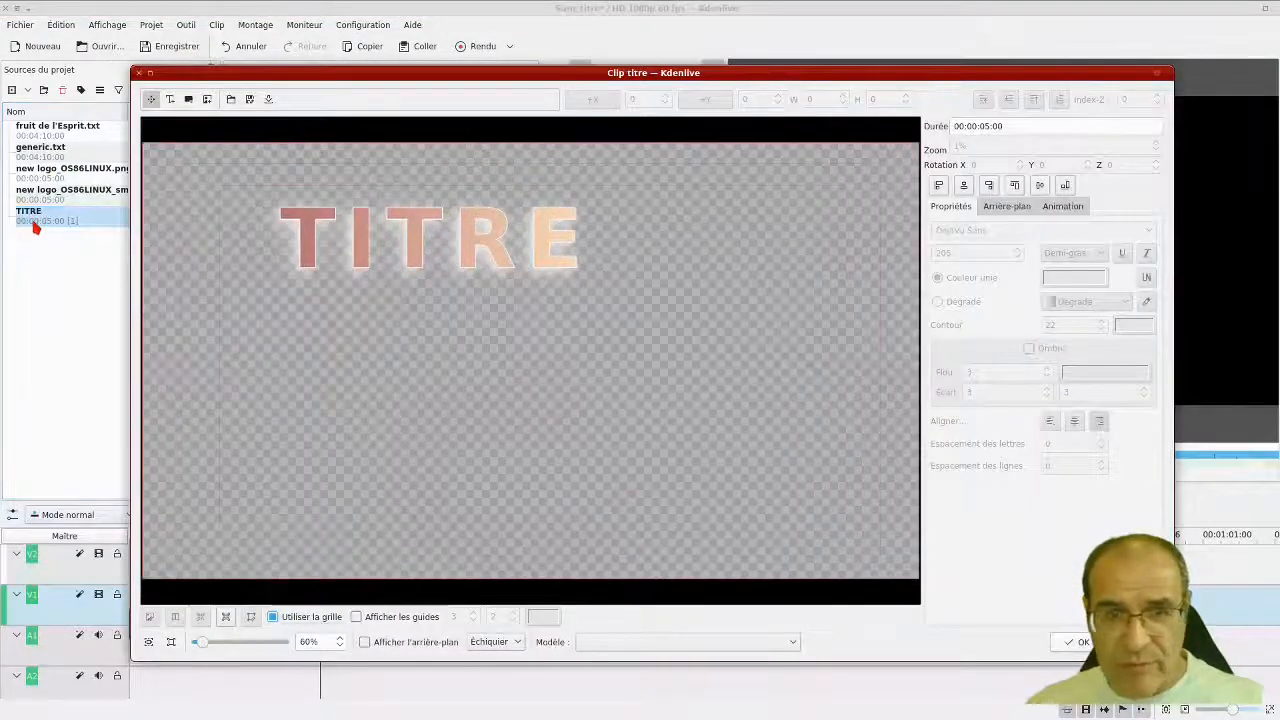
{"action": "left_click", "coordinate": [206, 100]}
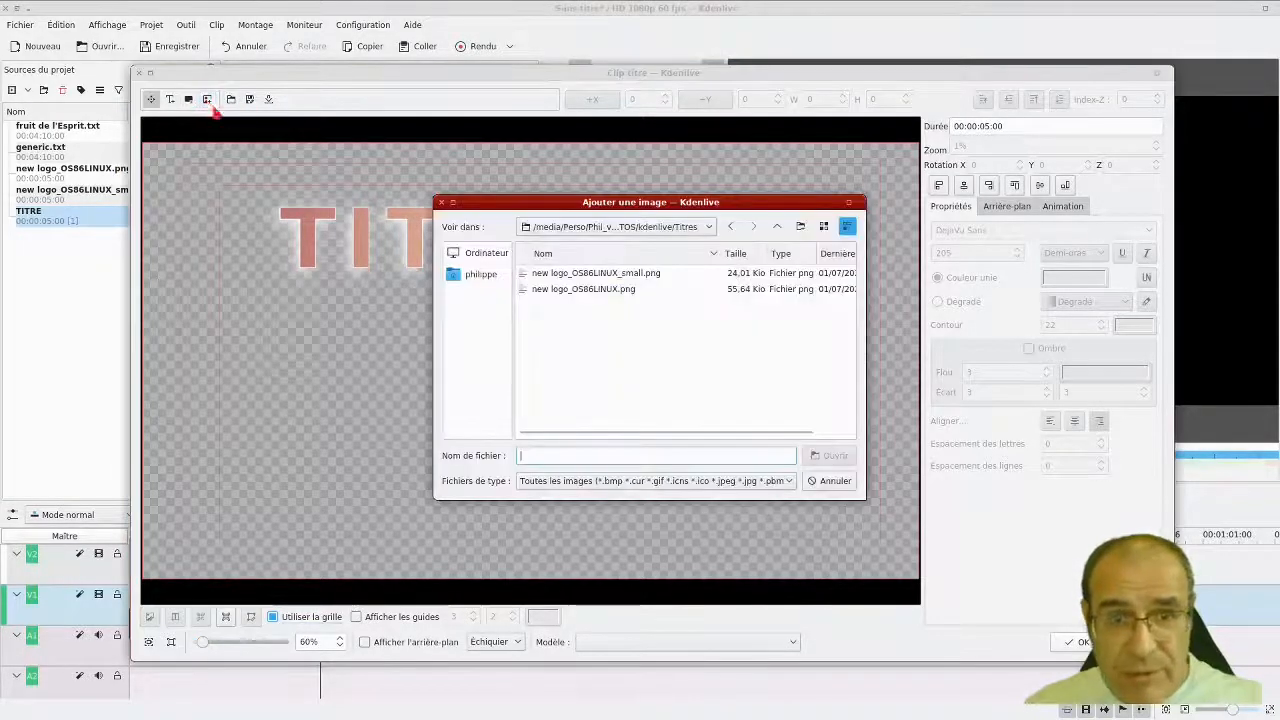
{"action": "left_click", "coordinate": [592, 292]}
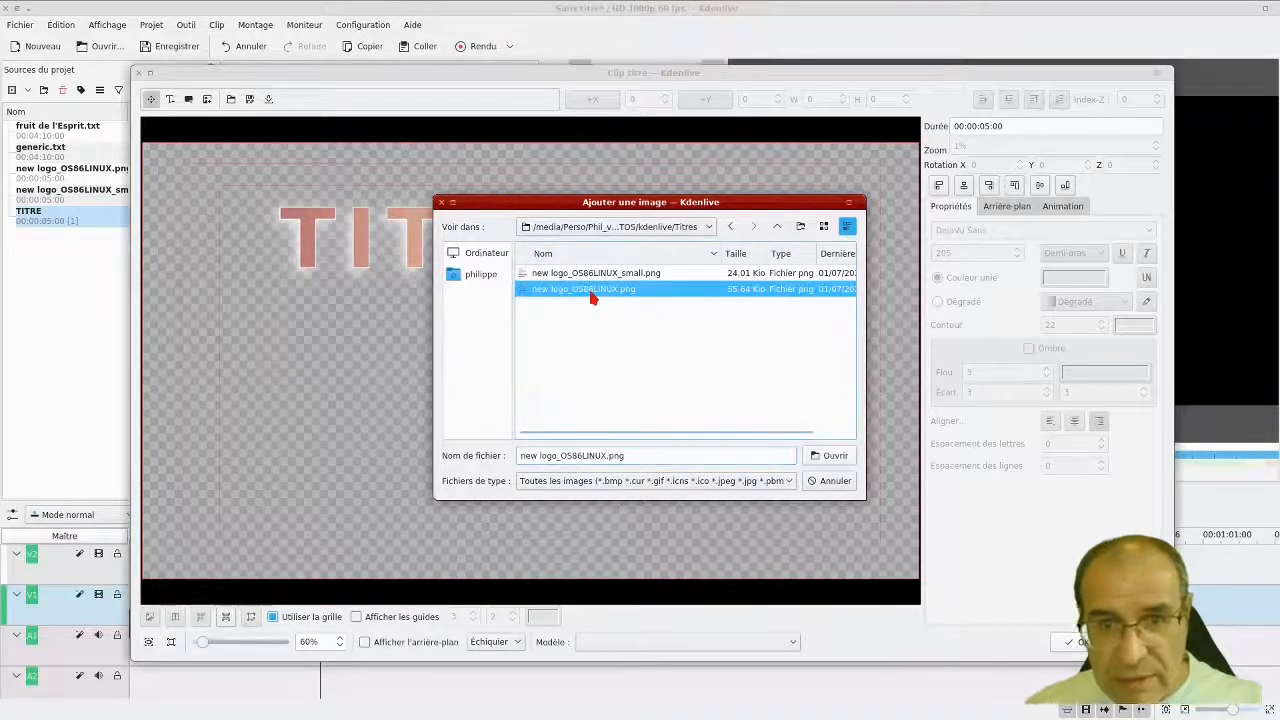
{"action": "left_click", "coordinate": [835, 459]}
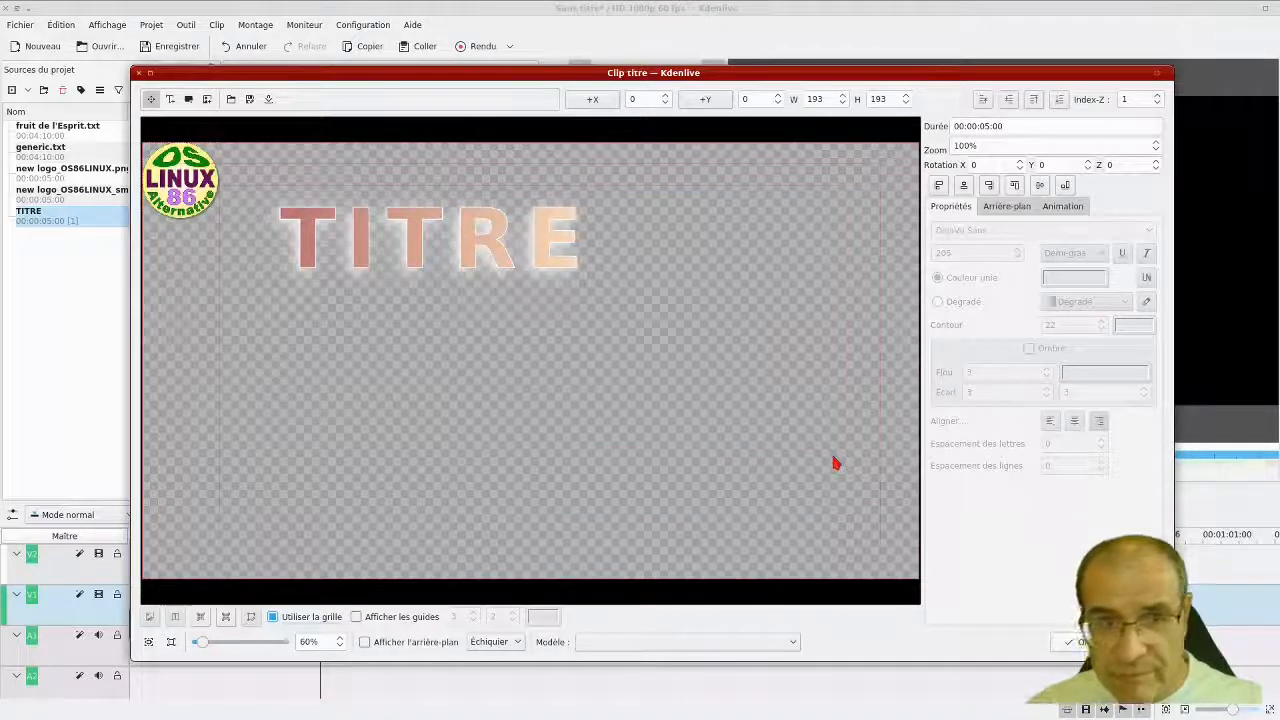
- Move the logo image in the title to X 1420, Y 620, and apply the changes to the TITRE clip
{"action": "left_click_drag", "start_coordinate": [205, 200], "coordinate": [708, 405]}
{"action": "left_click_drag", "start_coordinate": [737, 361], "coordinate": [762, 432]}
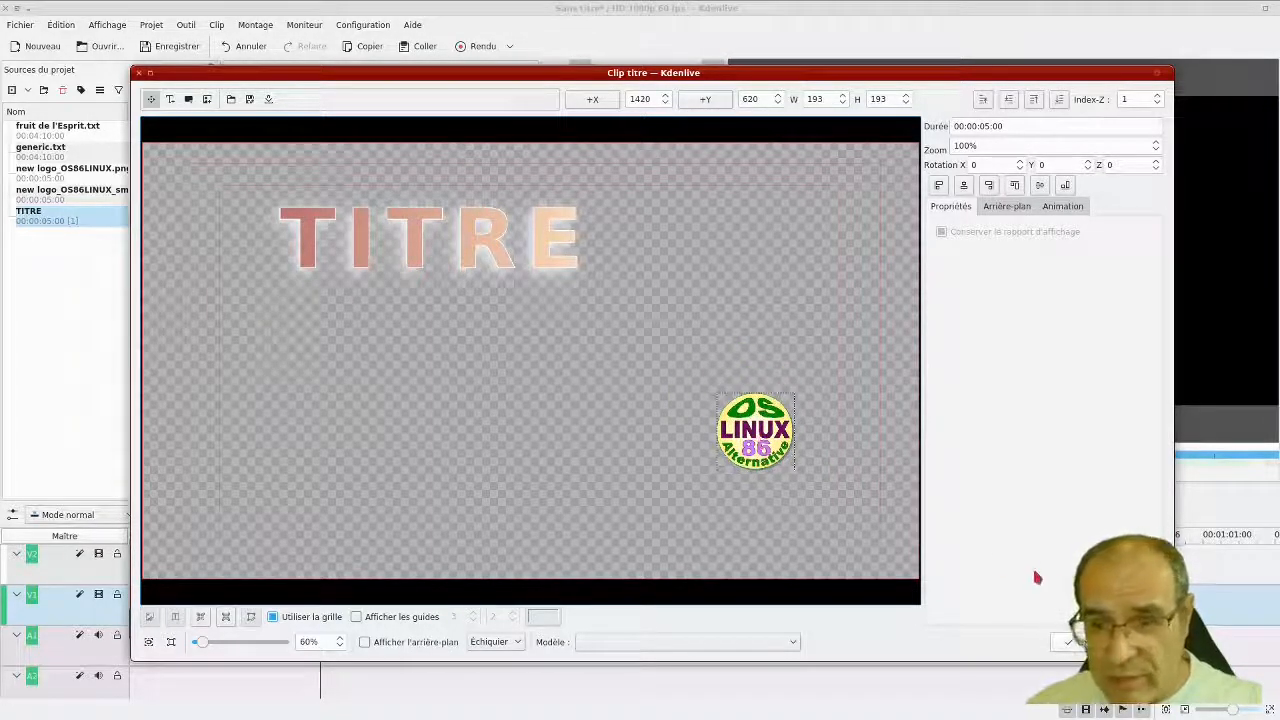
{"action": "left_click", "coordinate": [1075, 645]}
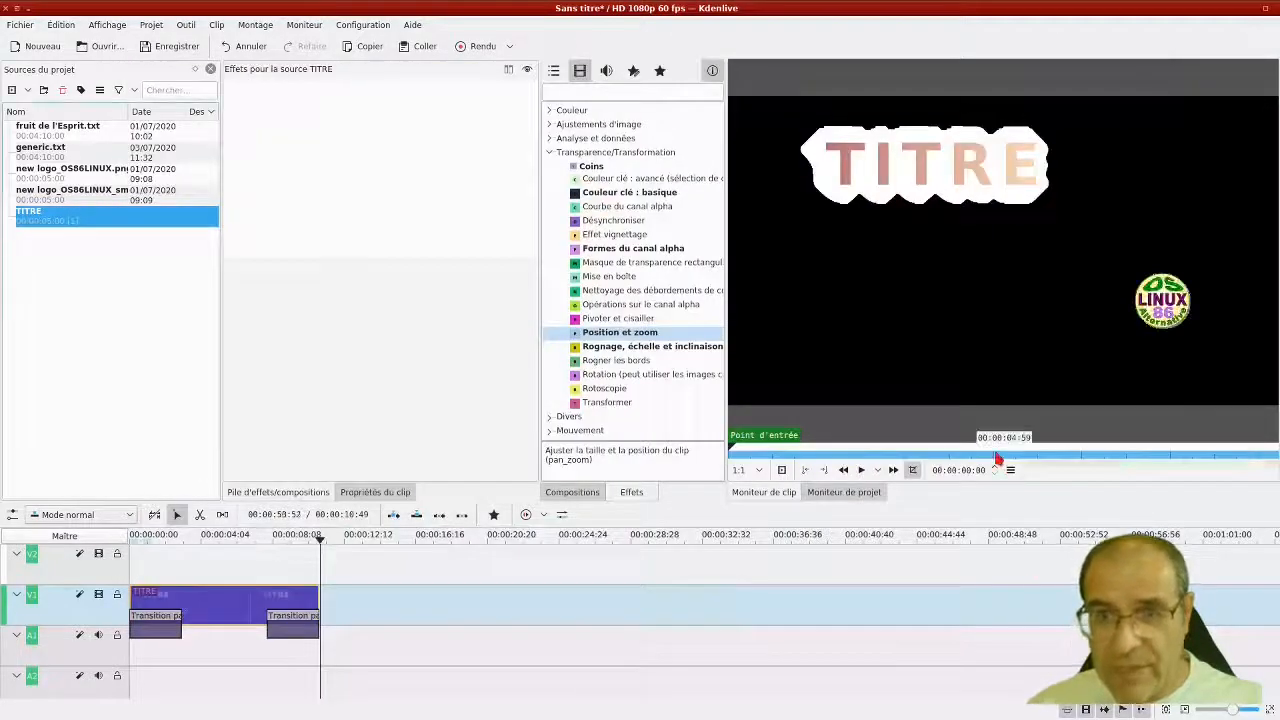
{"action": "left_click", "coordinate": [140, 555]}
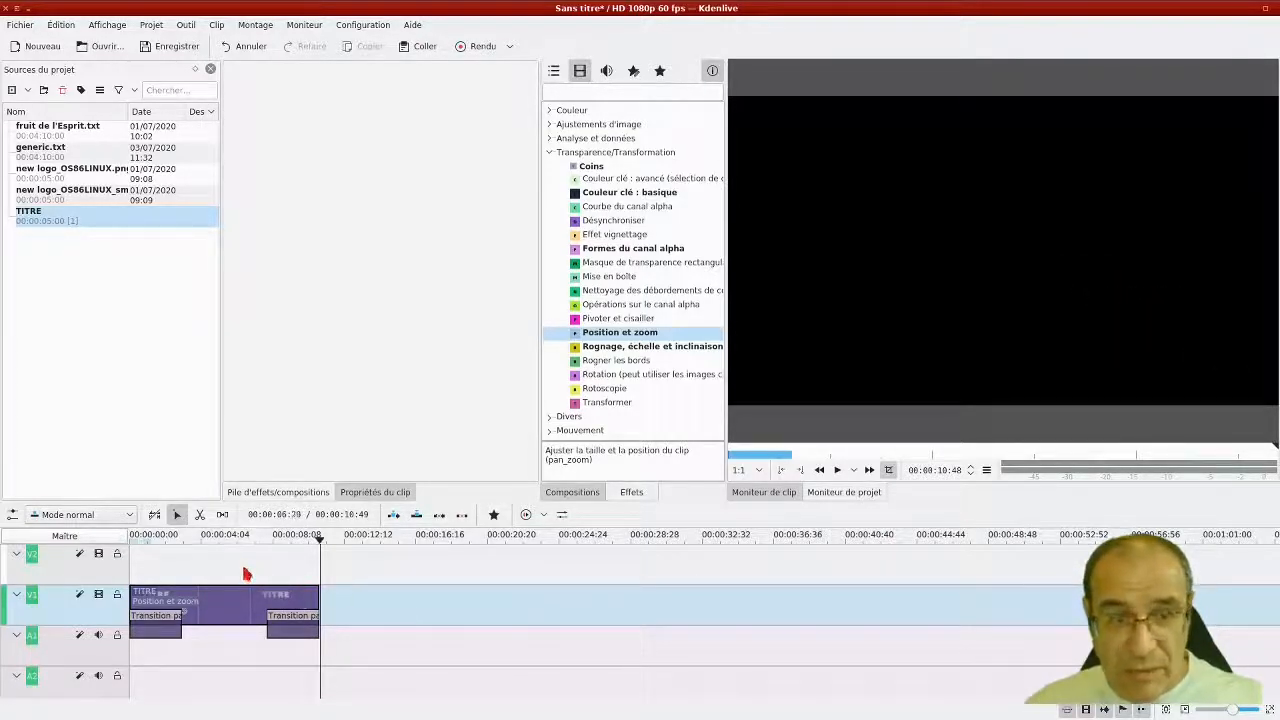
- Place new logo_OS86LINUX.png on track V2 above the TITRE clip, starting at about 00:00:02:48
{"action": "left_click", "coordinate": [94, 191]}
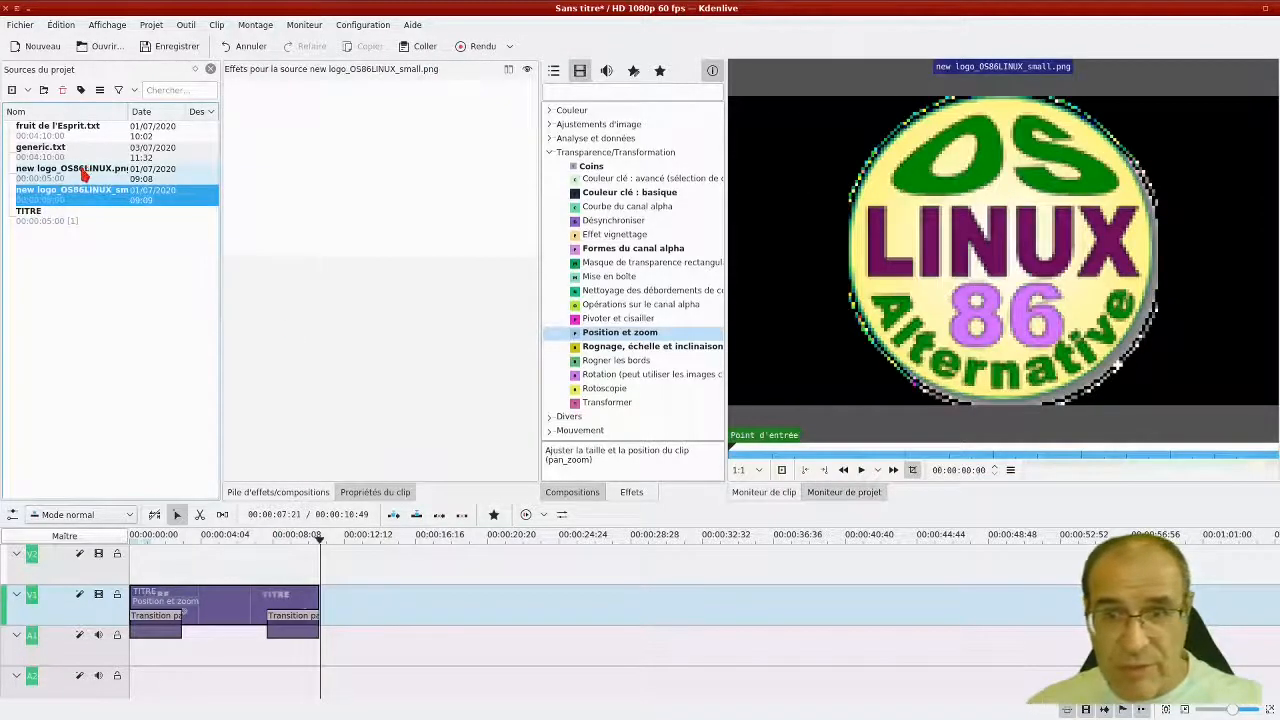
{"action": "left_click", "coordinate": [85, 174]}
{"action": "left_click_drag", "start_coordinate": [73, 177], "coordinate": [152, 562]}
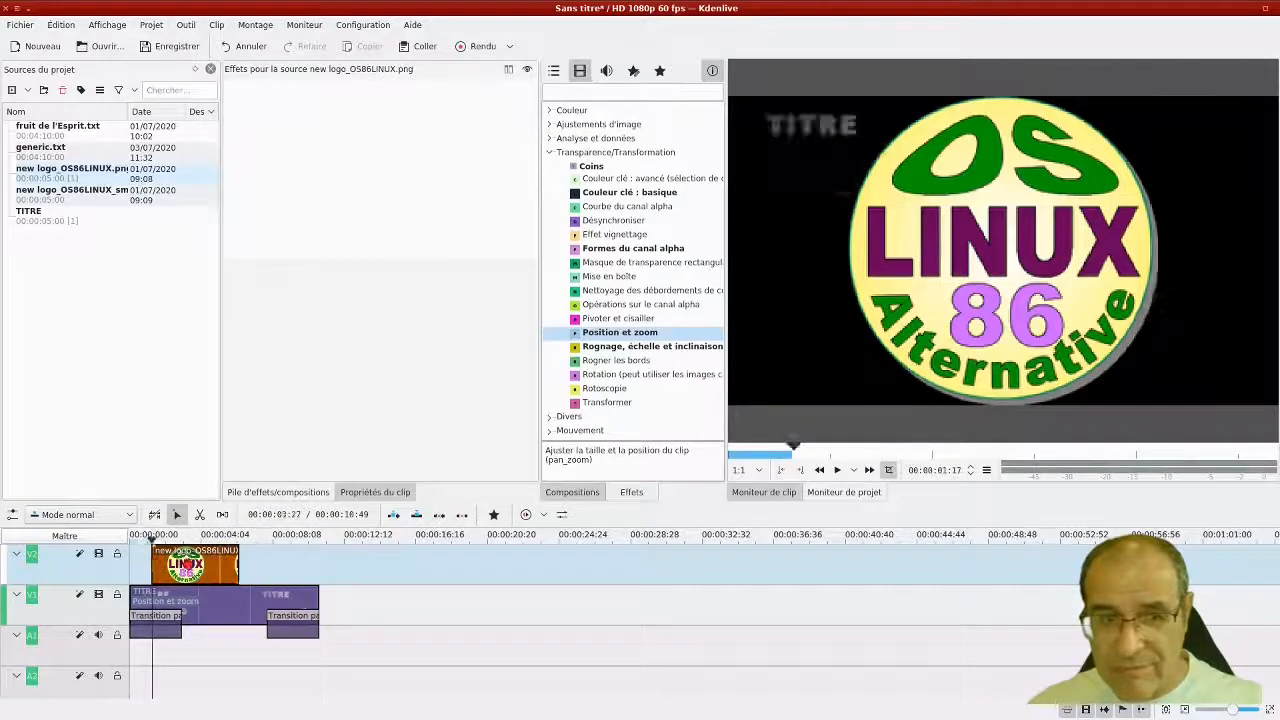
{"action": "left_click", "coordinate": [186, 565]}
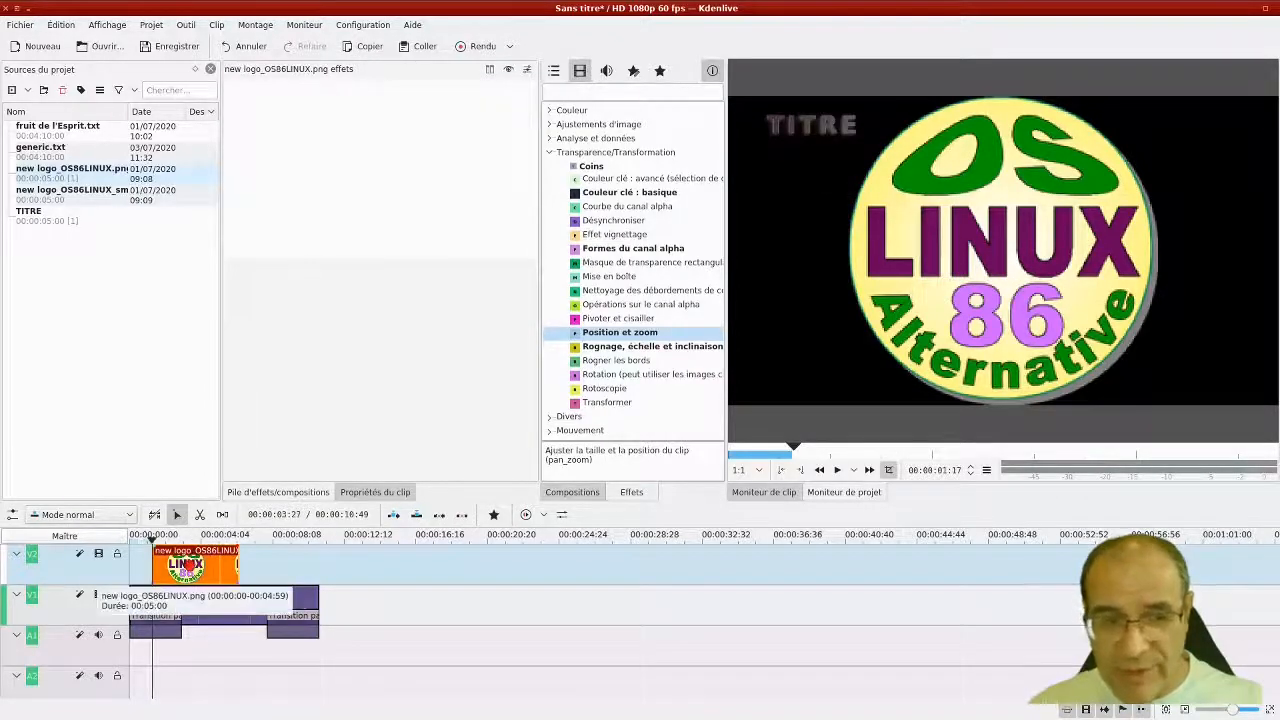
{"action": "left_click_drag", "start_coordinate": [188, 565], "coordinate": [213, 566]}
{"action": "right_click", "coordinate": [213, 566]}
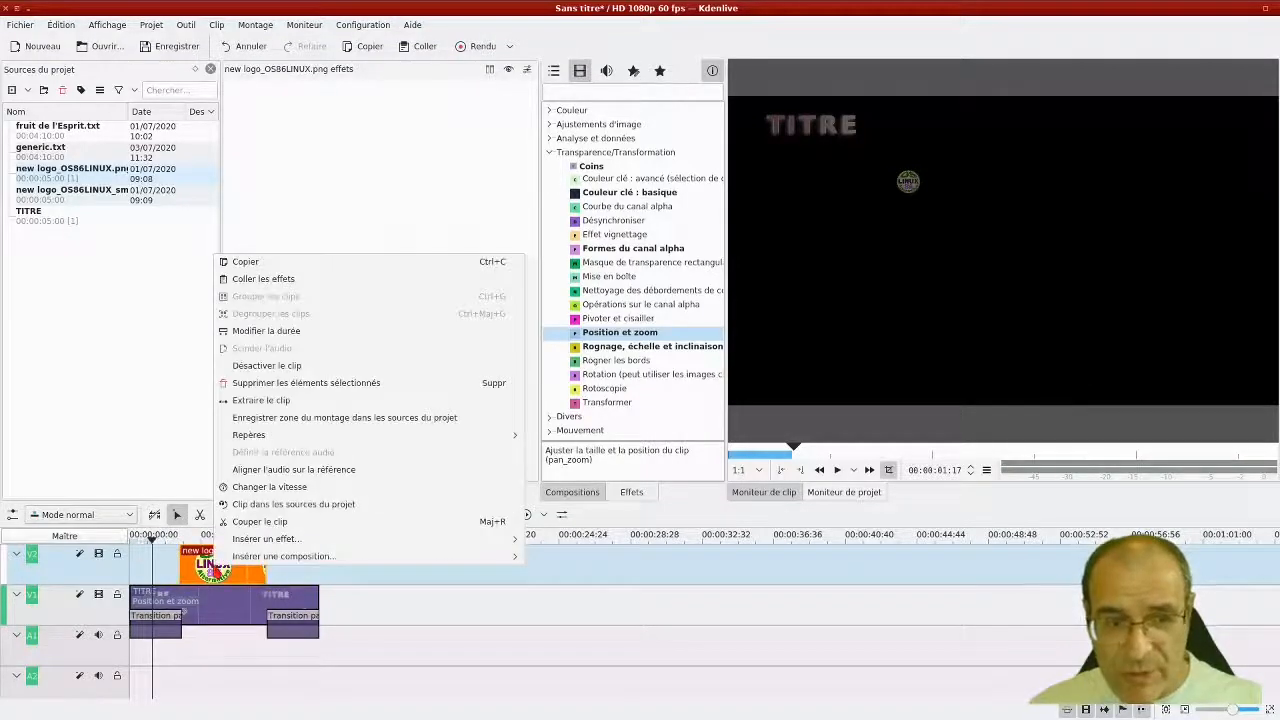
{"action": "left_click", "coordinate": [210, 573]}
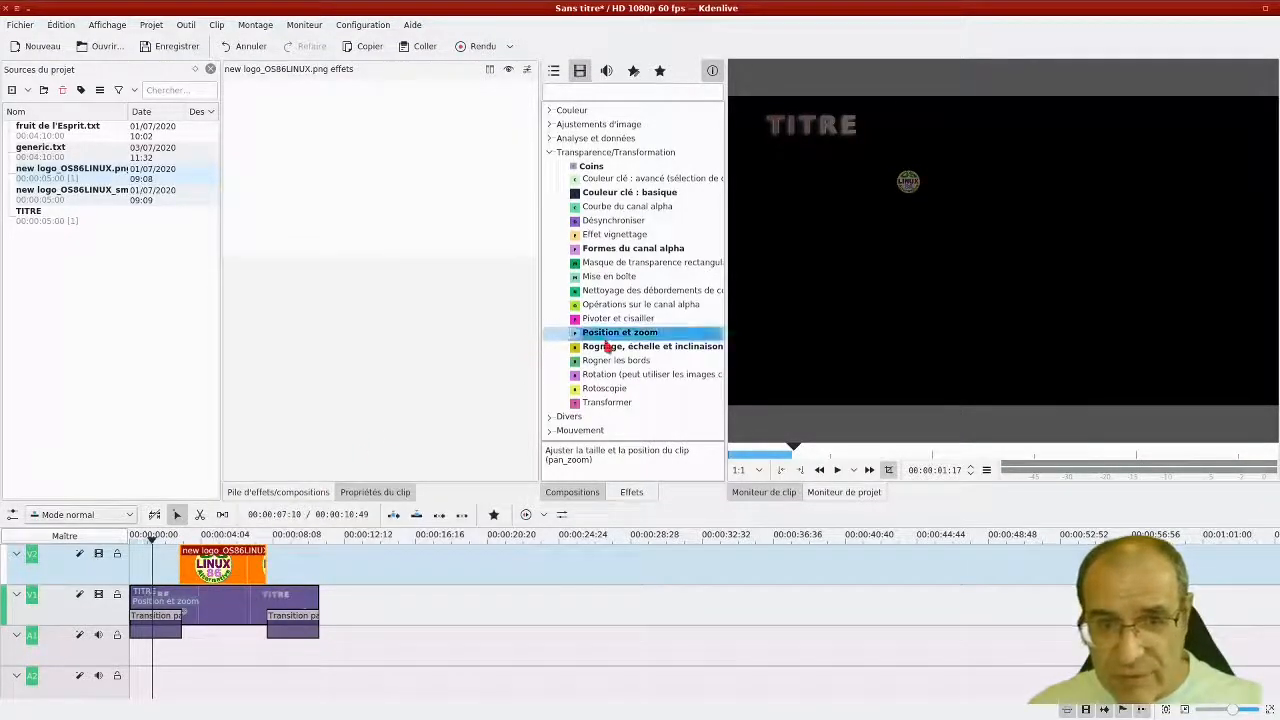
- Apply Position et zoom to the logo clip and, at its first keyframe, shrink the frame to about 530 x 349 in the image's lower-left corner
{"action": "left_click_drag", "start_coordinate": [607, 344], "coordinate": [222, 566]}
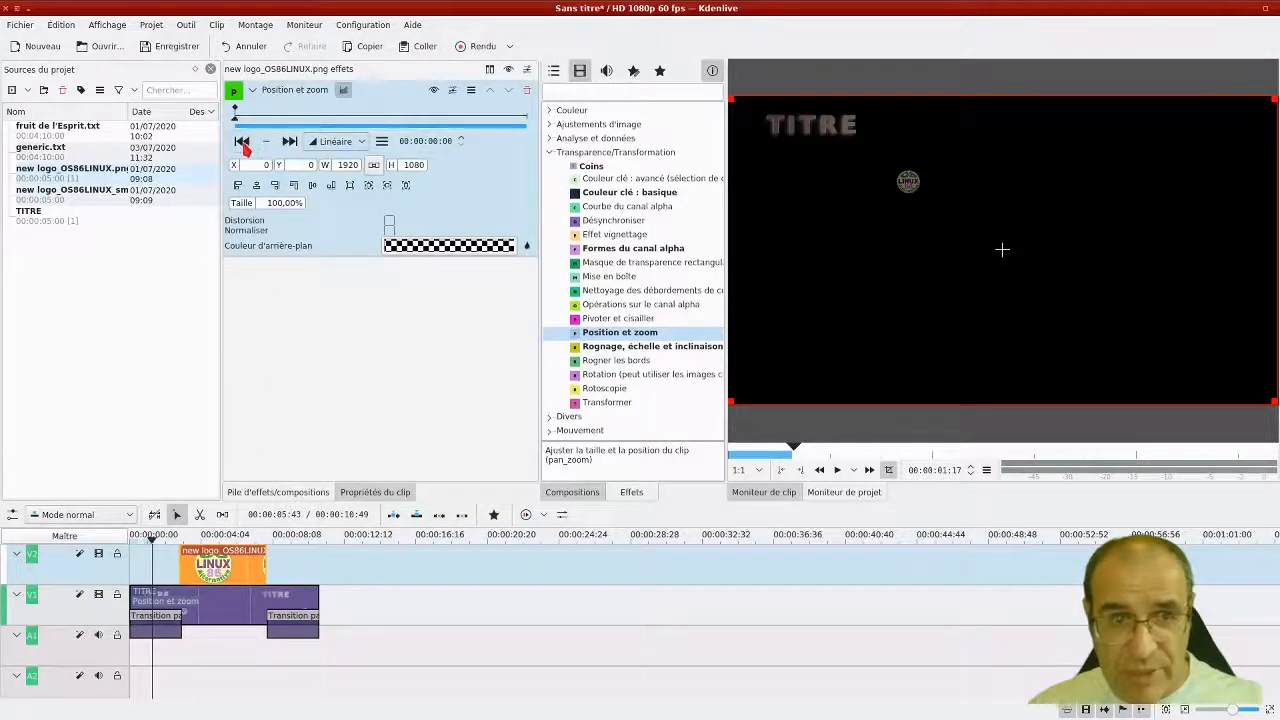
{"action": "left_click", "coordinate": [289, 141]}
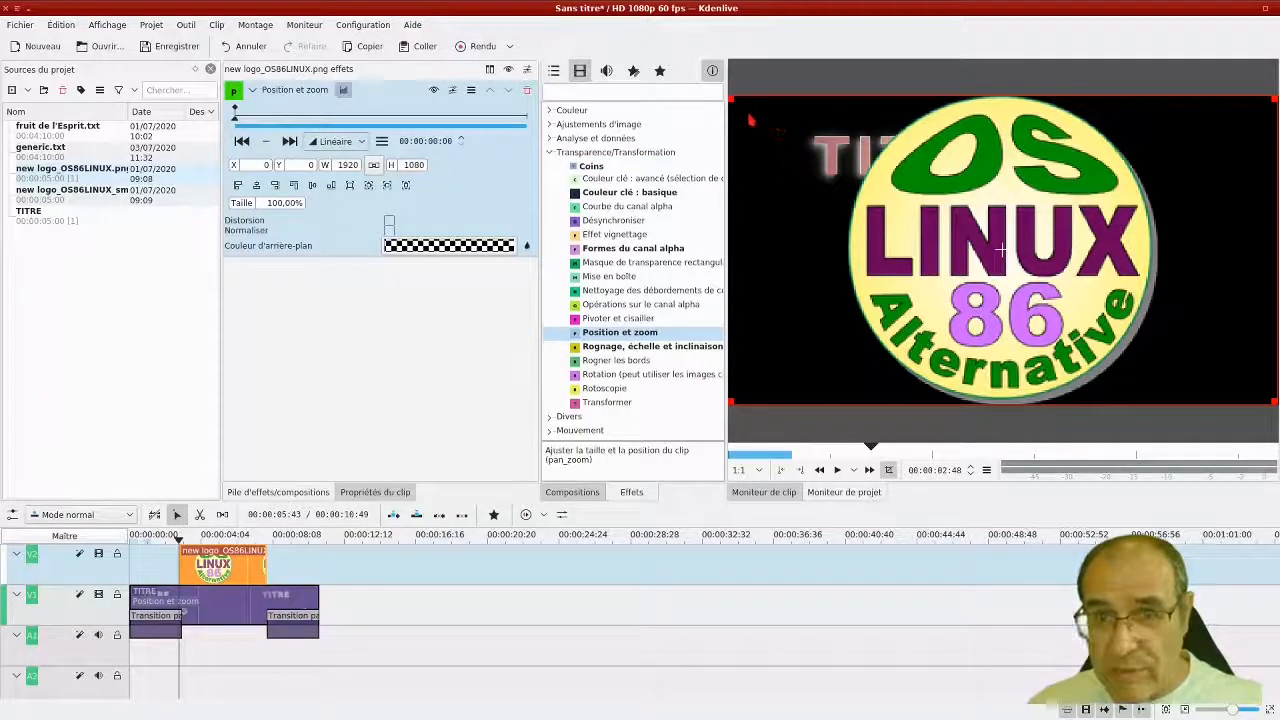
{"action": "left_click_drag", "start_coordinate": [730, 98], "coordinate": [1129, 307]}
{"action": "left_click_drag", "start_coordinate": [1200, 358], "coordinate": [776, 347]}
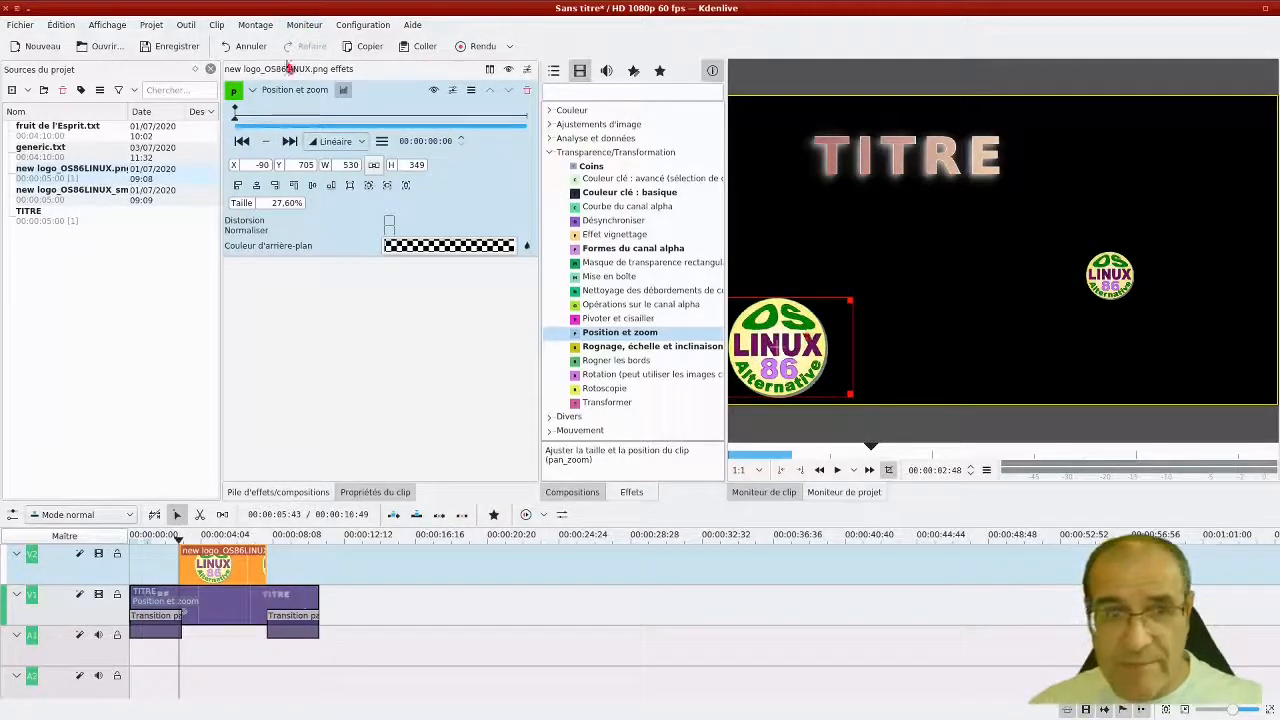
- Add a logo keyframe at 00:00:01:11, with the frame moved to the image's lower-right area and enlarged to about 814 x 609
{"action": "left_click", "coordinate": [307, 127]}
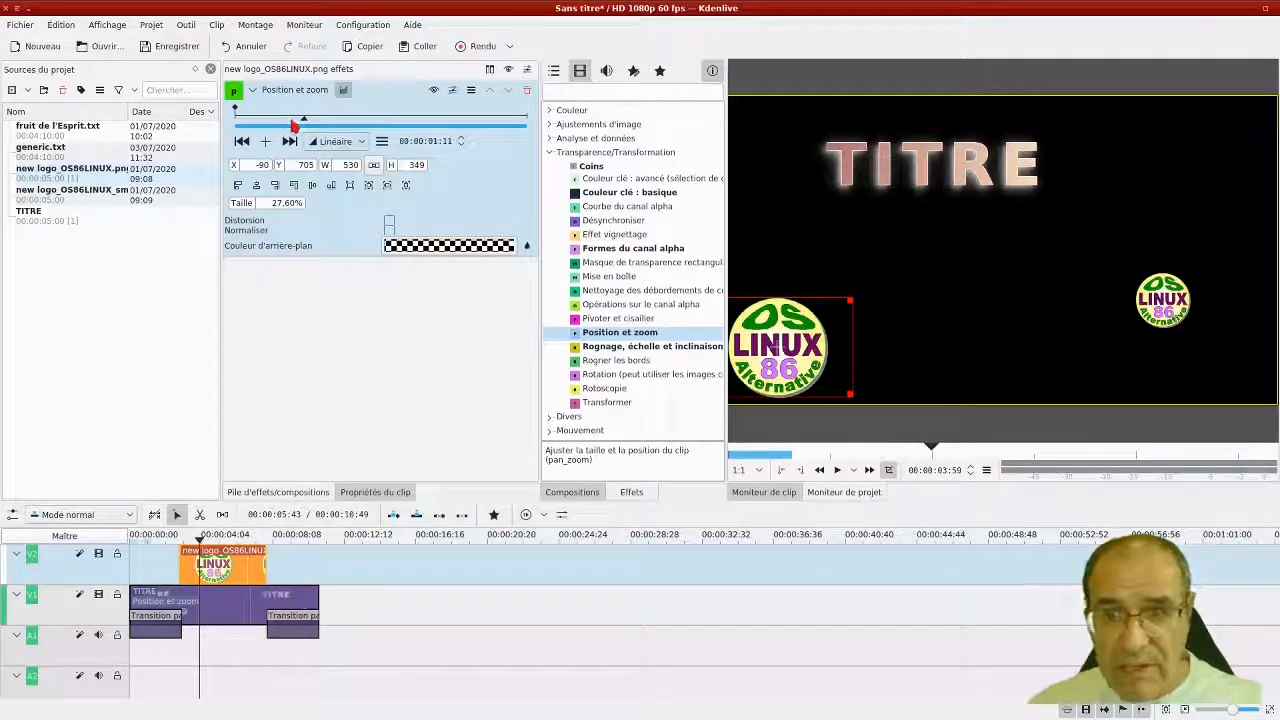
{"action": "left_click", "coordinate": [266, 140]}
{"action": "left_click_drag", "start_coordinate": [776, 347], "coordinate": [1165, 307]}
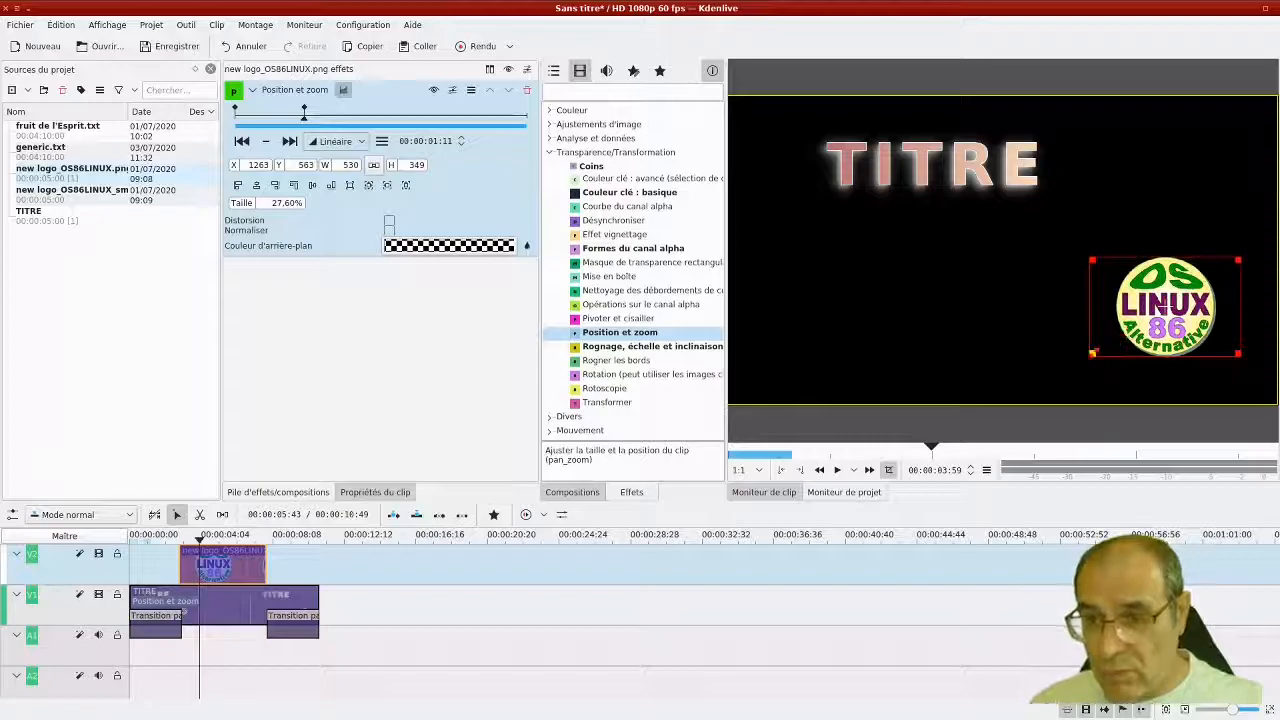
{"action": "left_click_drag", "start_coordinate": [1084, 361], "coordinate": [1052, 390]}
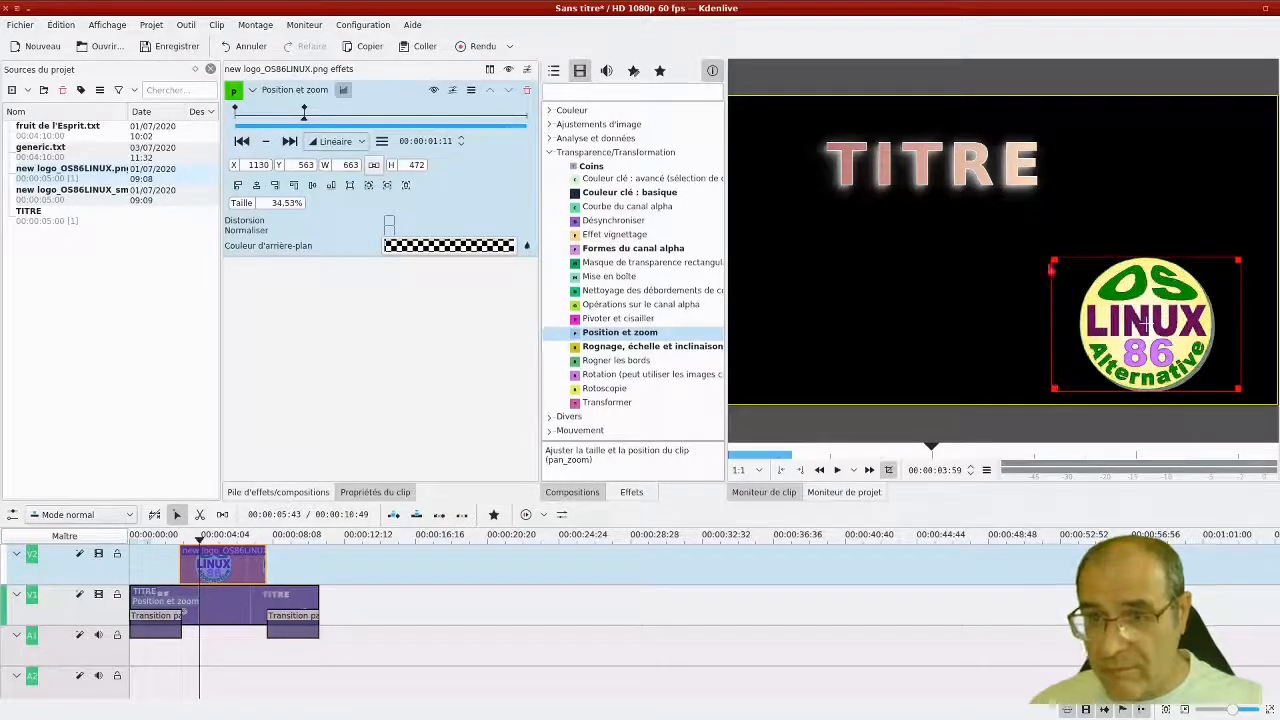
{"action": "left_click_drag", "start_coordinate": [1054, 260], "coordinate": [1008, 220]}
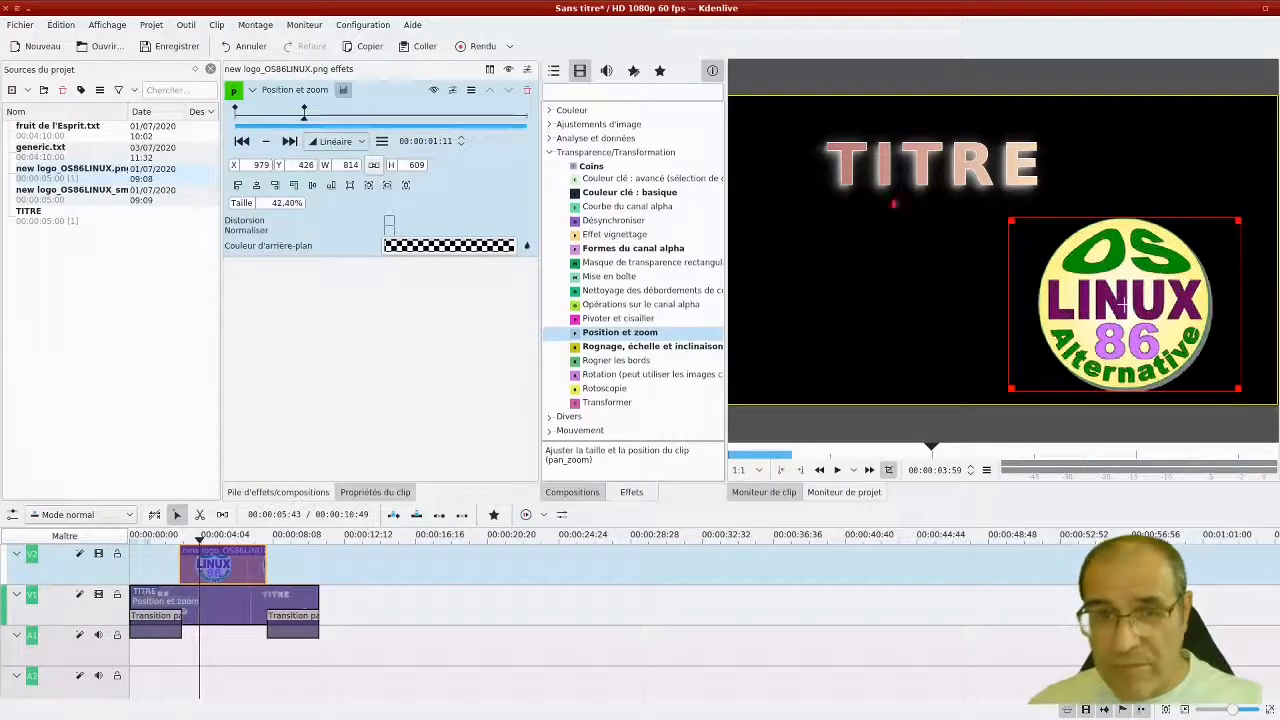
- Add logo keyframes at 00:00:03:19 and 00:00:04:59, shrinking the frame at the last one to about 8 x 20 near the image's lower-right corner
{"action": "left_click_drag", "start_coordinate": [404, 122], "coordinate": [428, 121]}
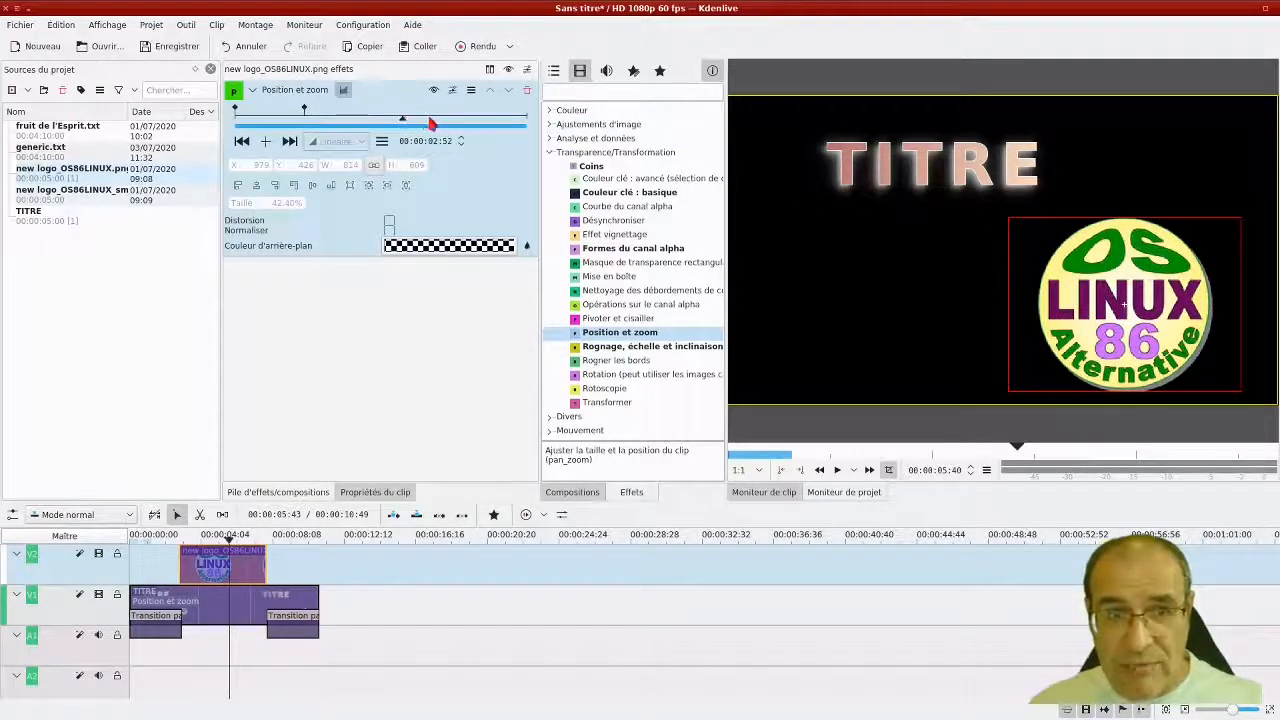
{"action": "left_click", "coordinate": [266, 142]}
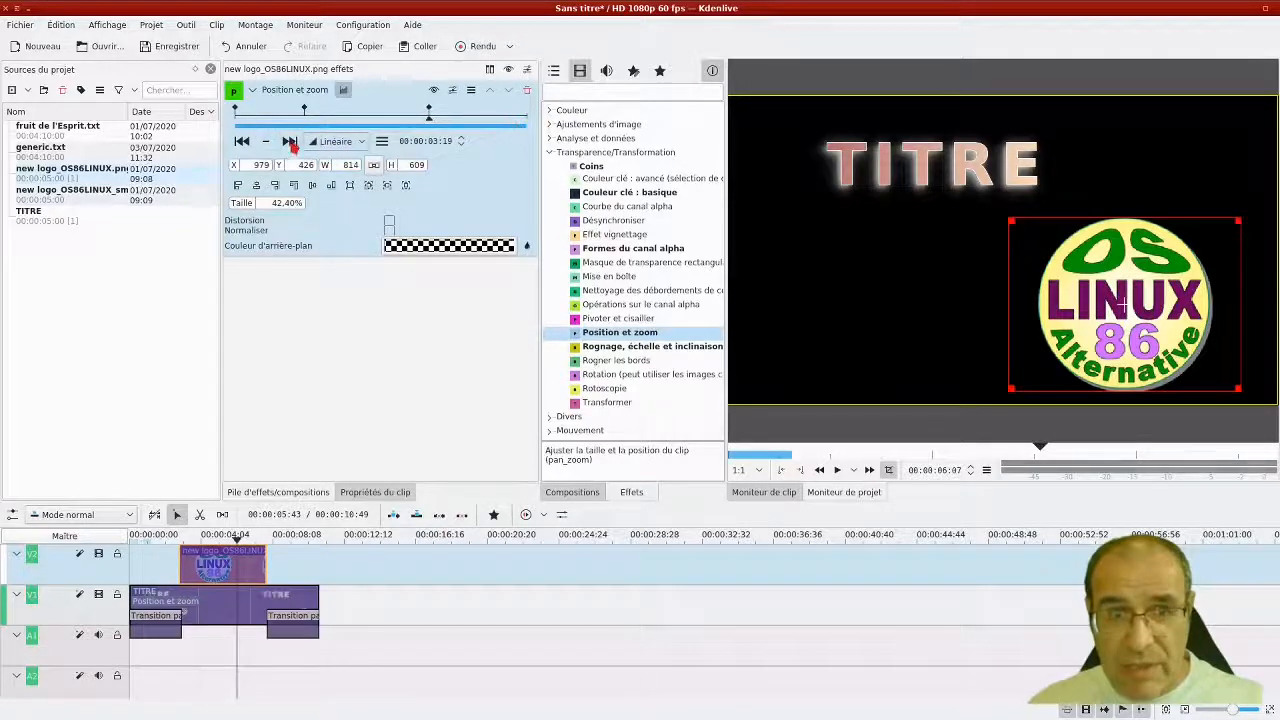
{"action": "left_click", "coordinate": [289, 142]}
{"action": "left_click", "coordinate": [266, 142]}
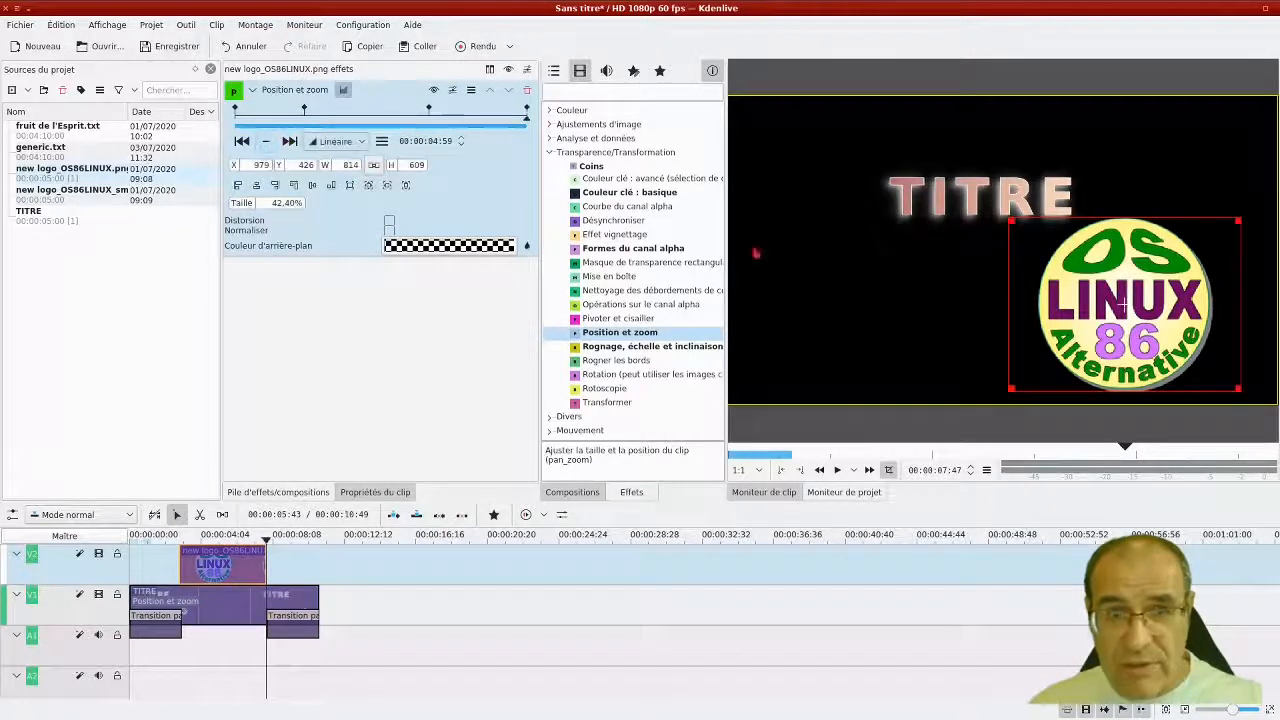
{"action": "left_click_drag", "start_coordinate": [1011, 221], "coordinate": [1239, 388]}
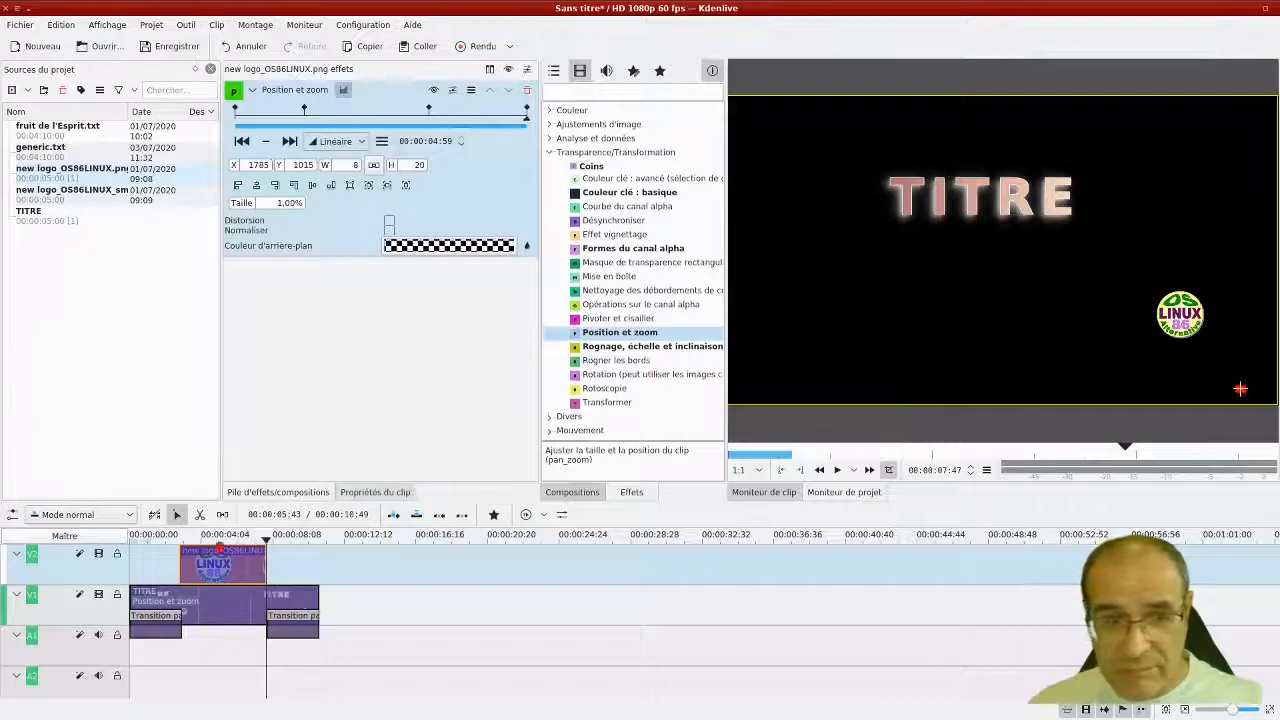
- Play the project from near the start to preview the title and logo animation
{"action": "left_click", "coordinate": [169, 578]}
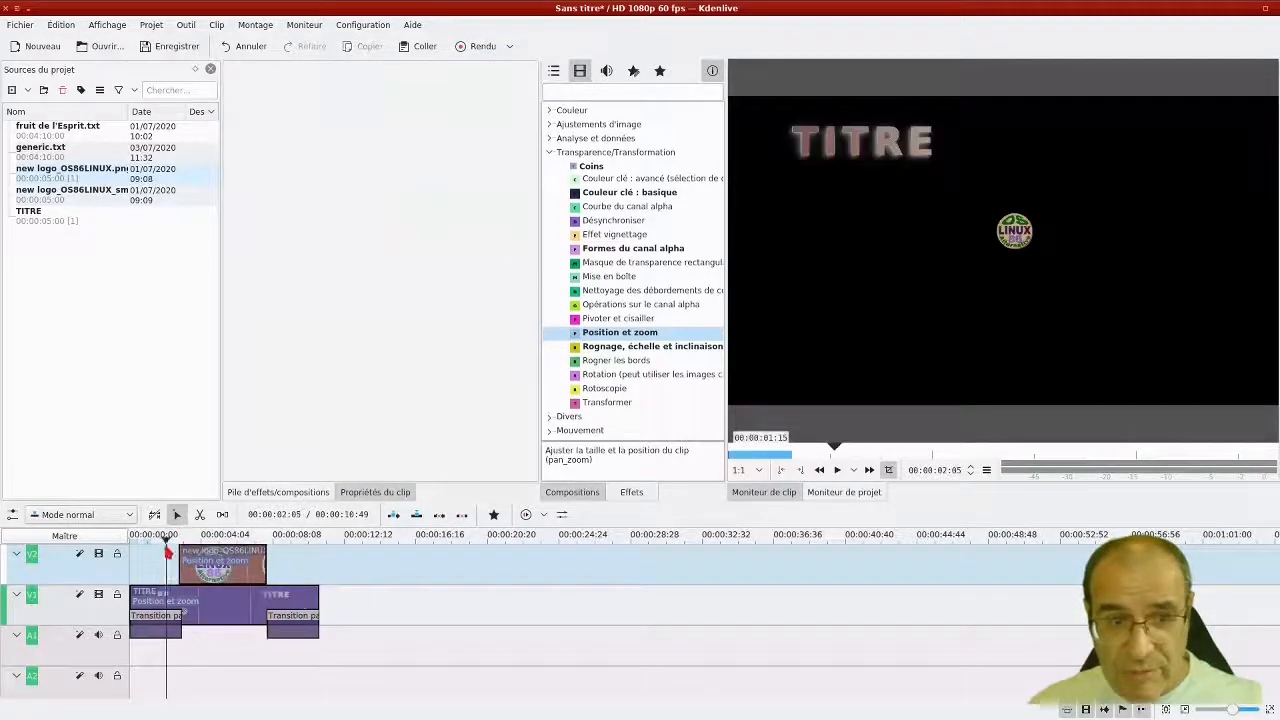
{"action": "left_click", "coordinate": [137, 558]}
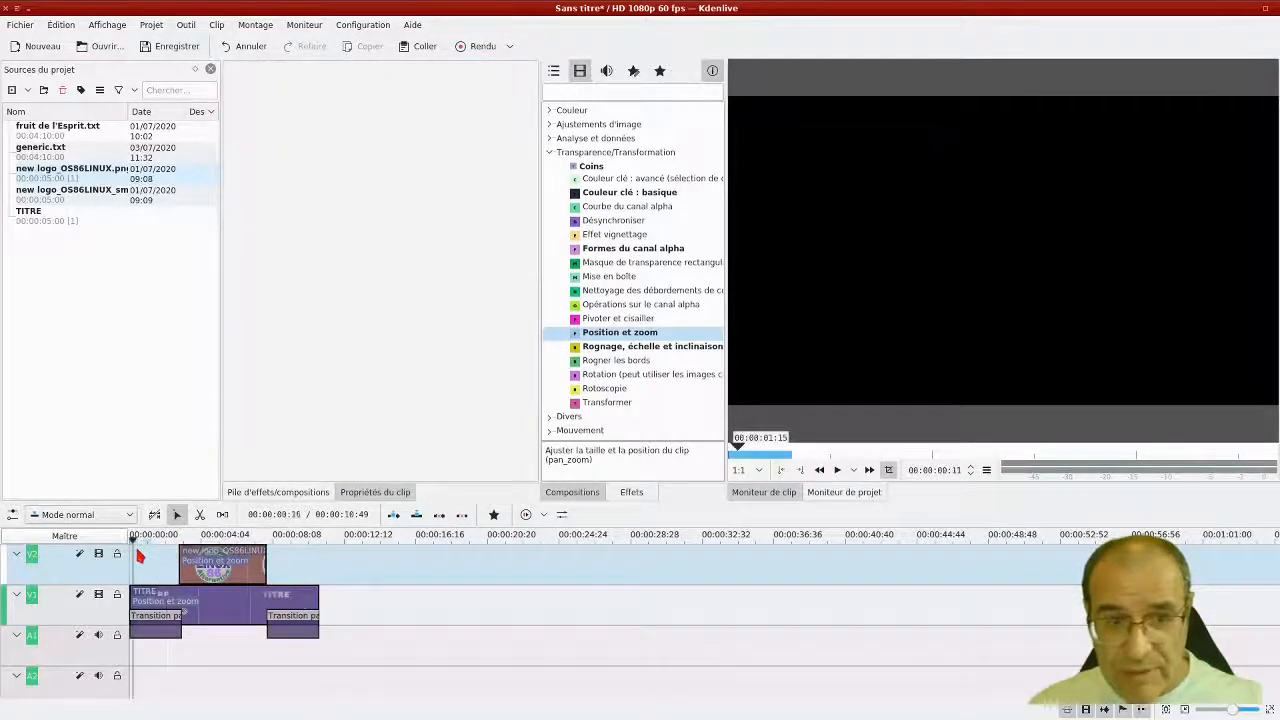
{"action": "left_click", "coordinate": [837, 469]}
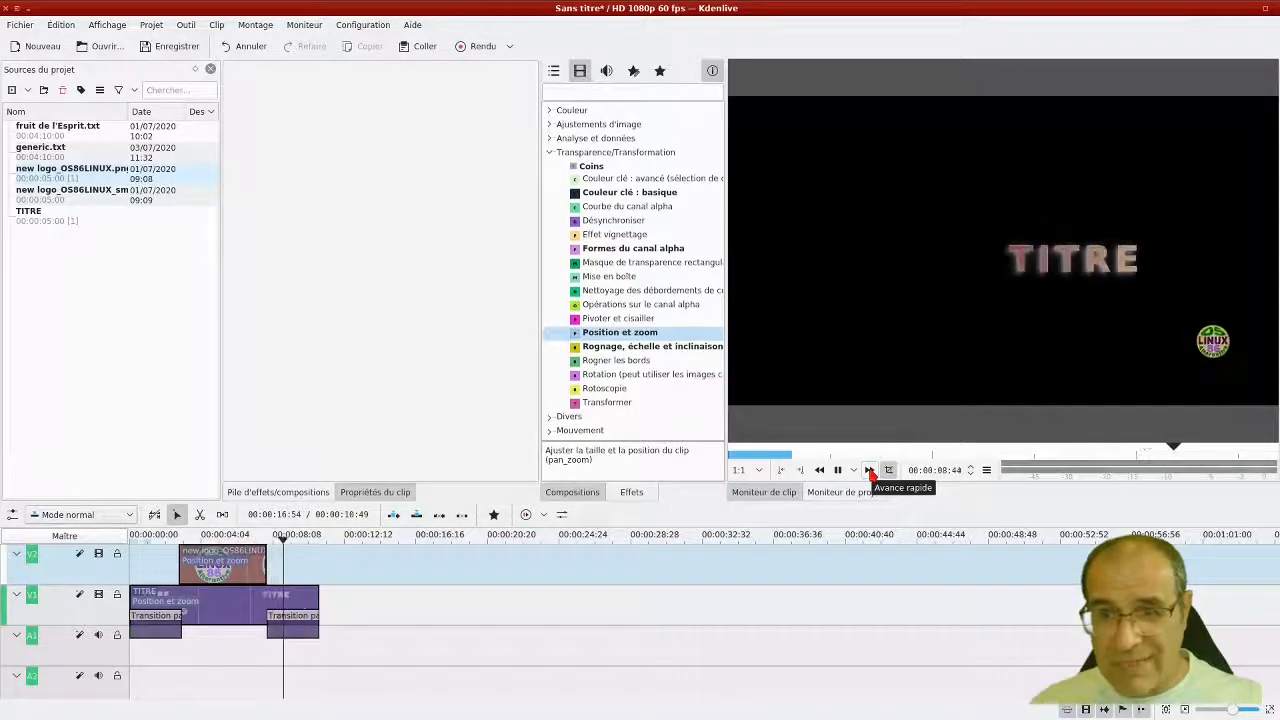
{"action": "left_click", "coordinate": [842, 470]}
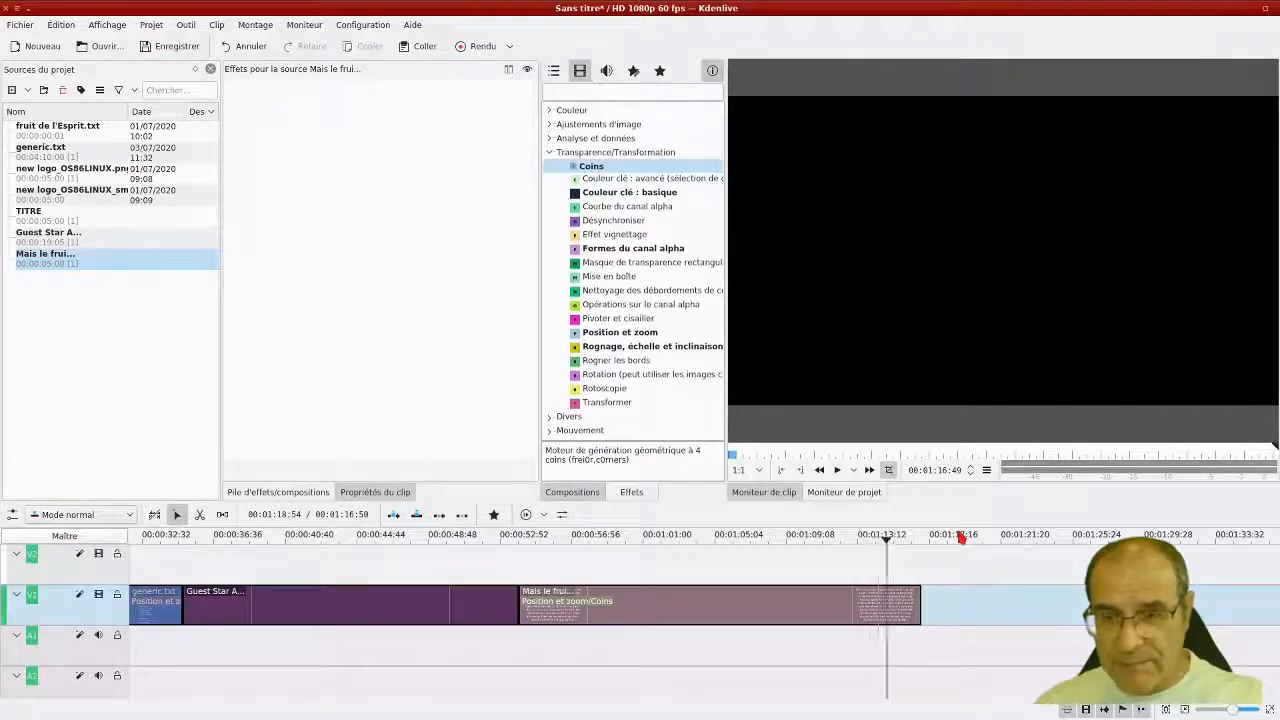
{"action": "left_click", "coordinate": [148, 578]}
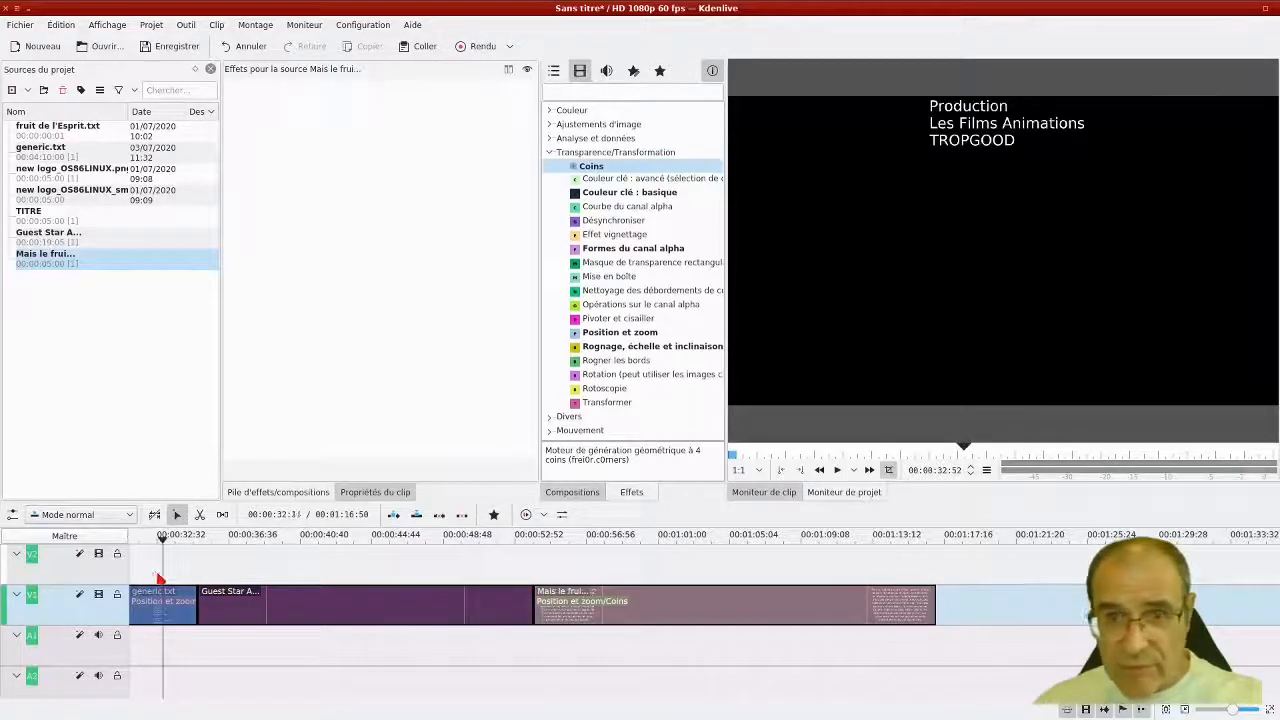
{"action": "scroll", "coordinate": [157, 577], "scroll_direction": "up", "scroll_amount": 5}
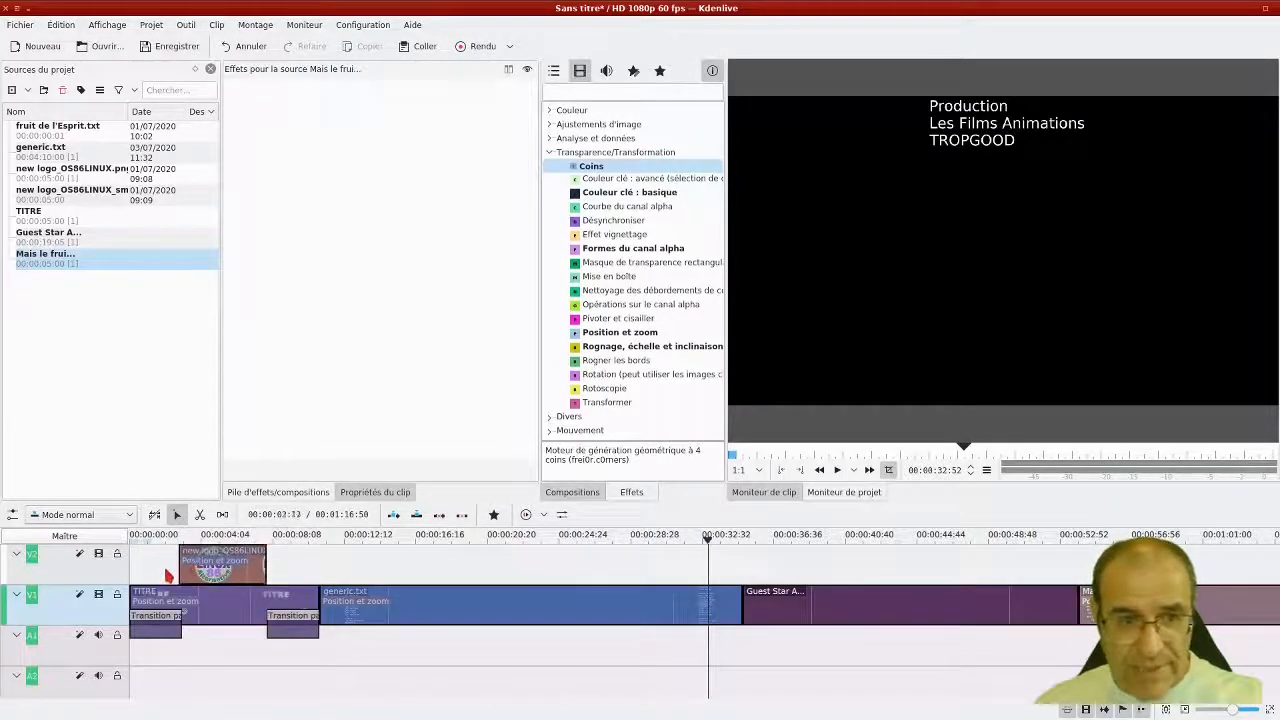
{"action": "left_click", "coordinate": [167, 575]}
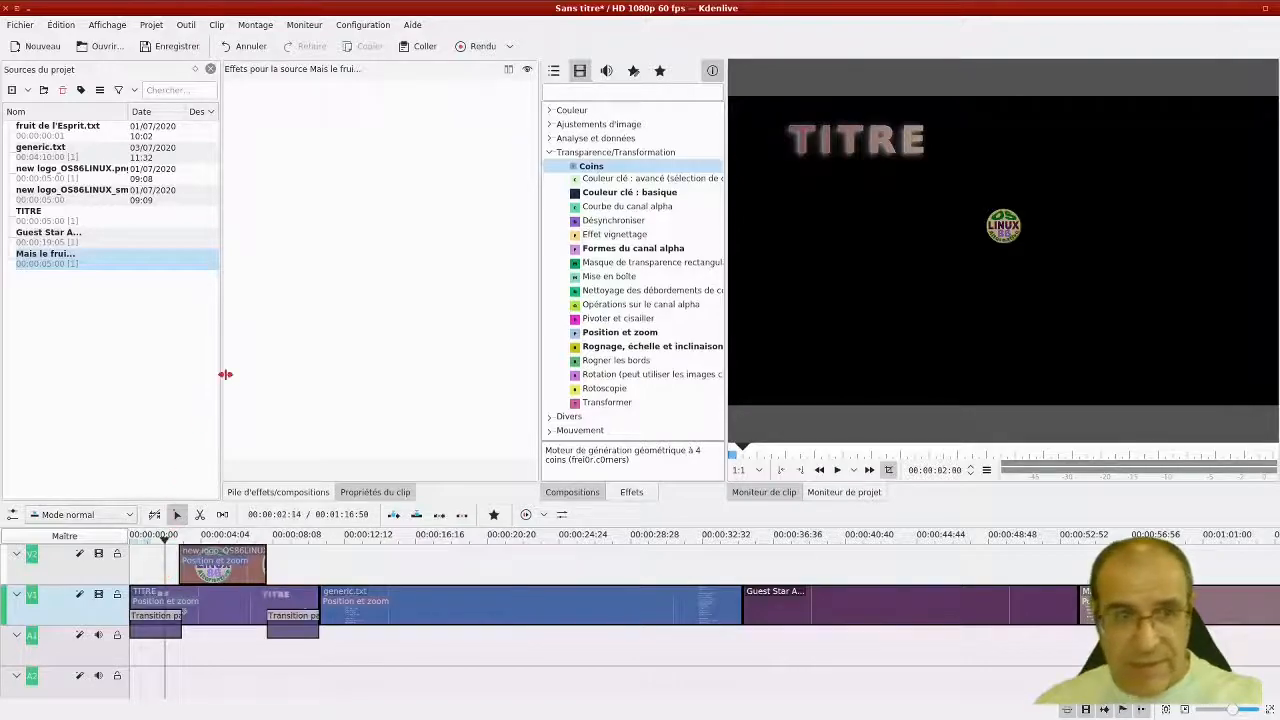
- Reopen the TITRE title clip, save it as a title file named TITRE in the titles folder without embedding the images, and close the title editor
{"action": "double_click", "coordinate": [37, 218]}
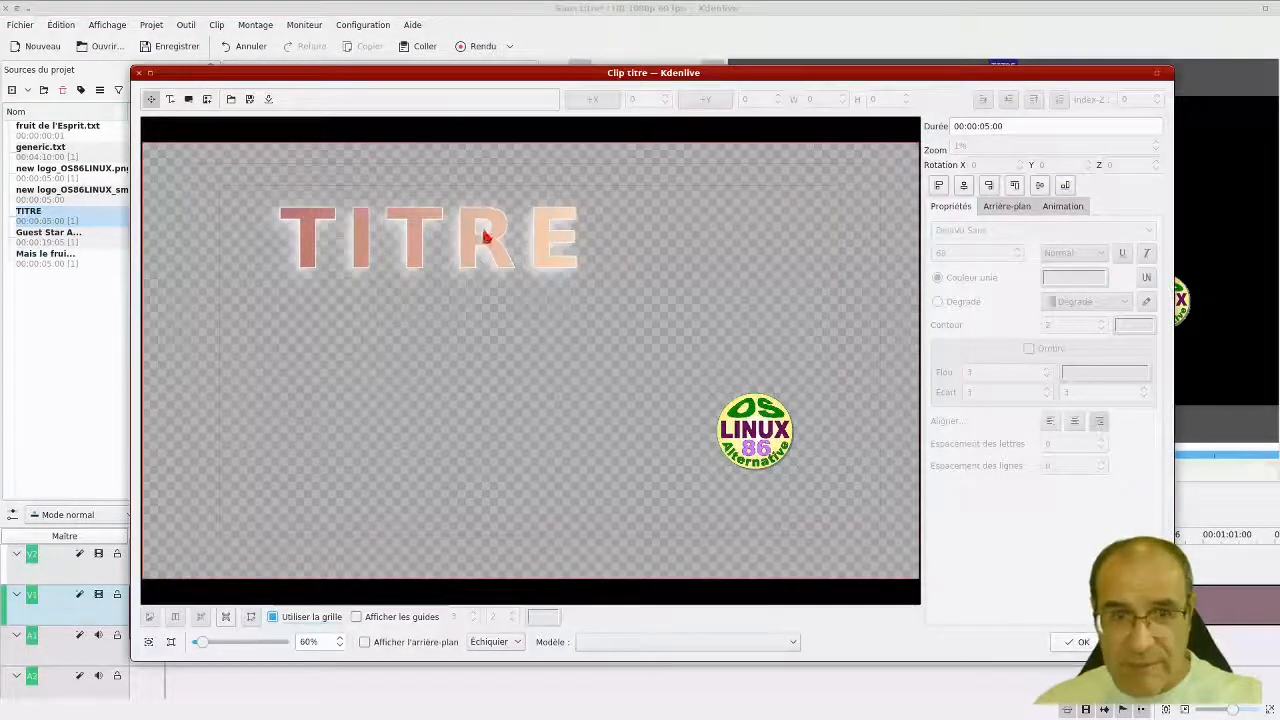
{"action": "left_click", "coordinate": [748, 446]}
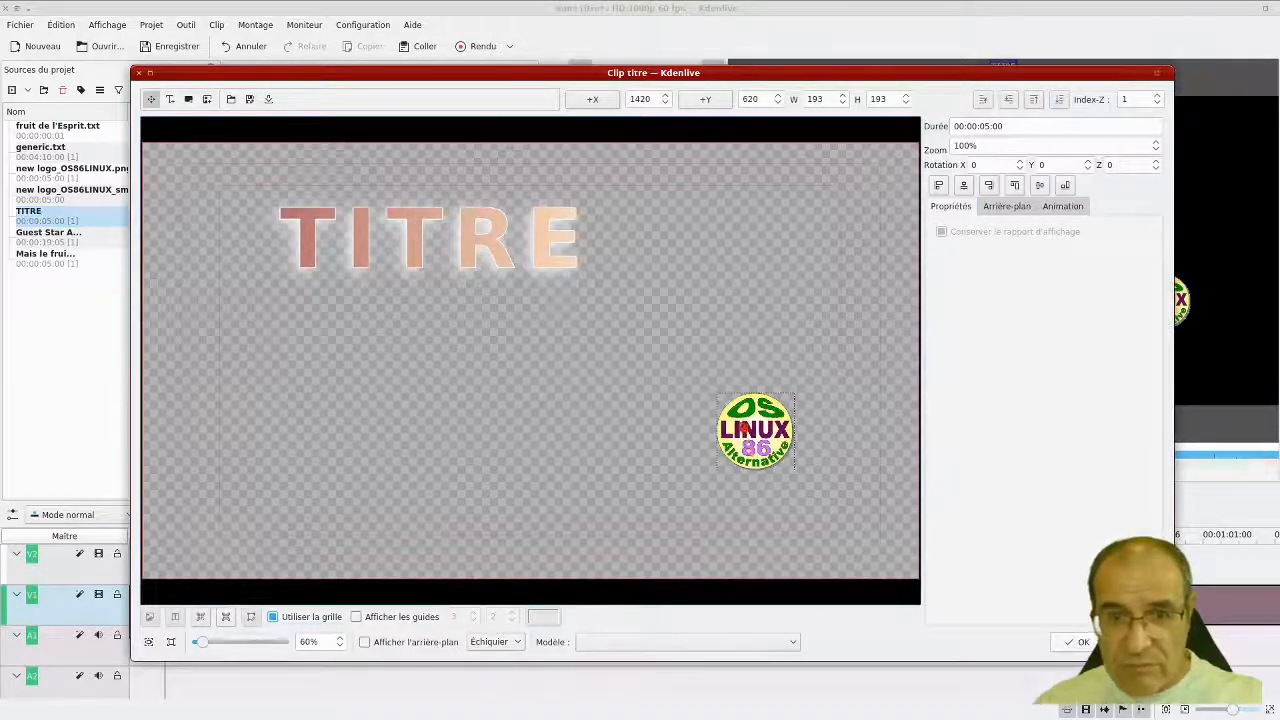
{"action": "left_click", "coordinate": [525, 258]}
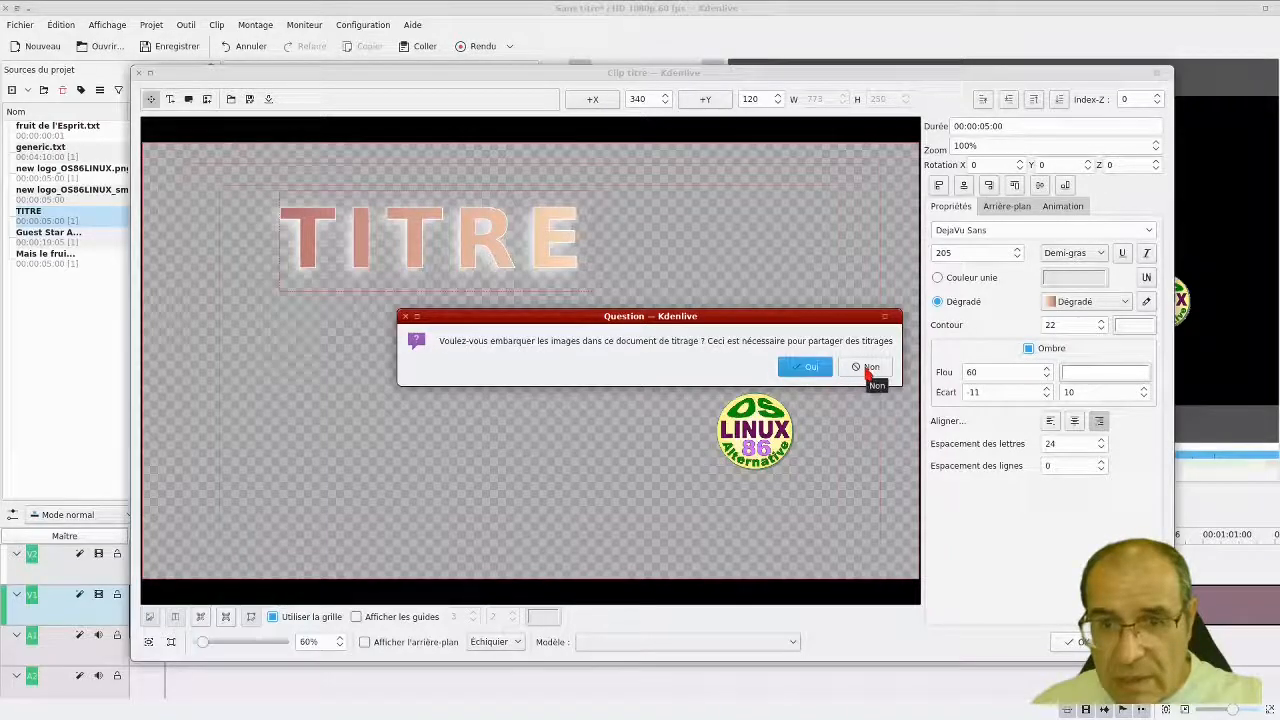
{"action": "left_click", "coordinate": [866, 370]}
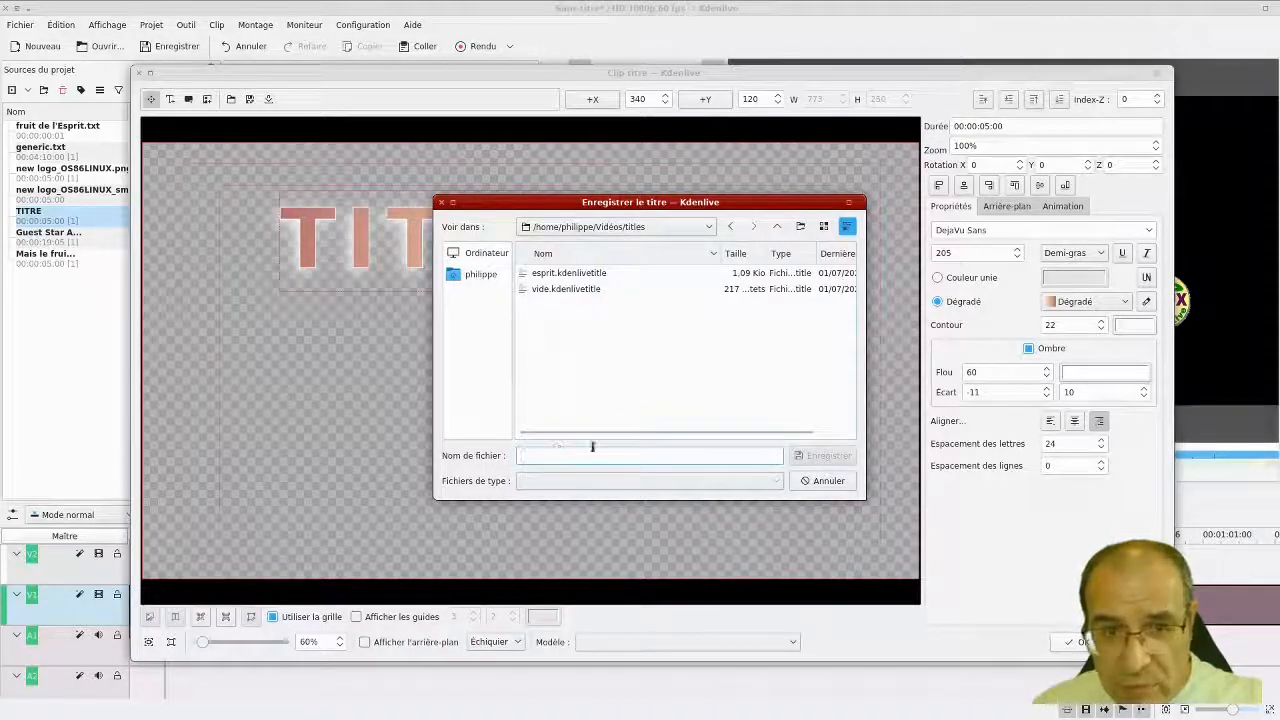
{"action": "type", "text": "TIT"}
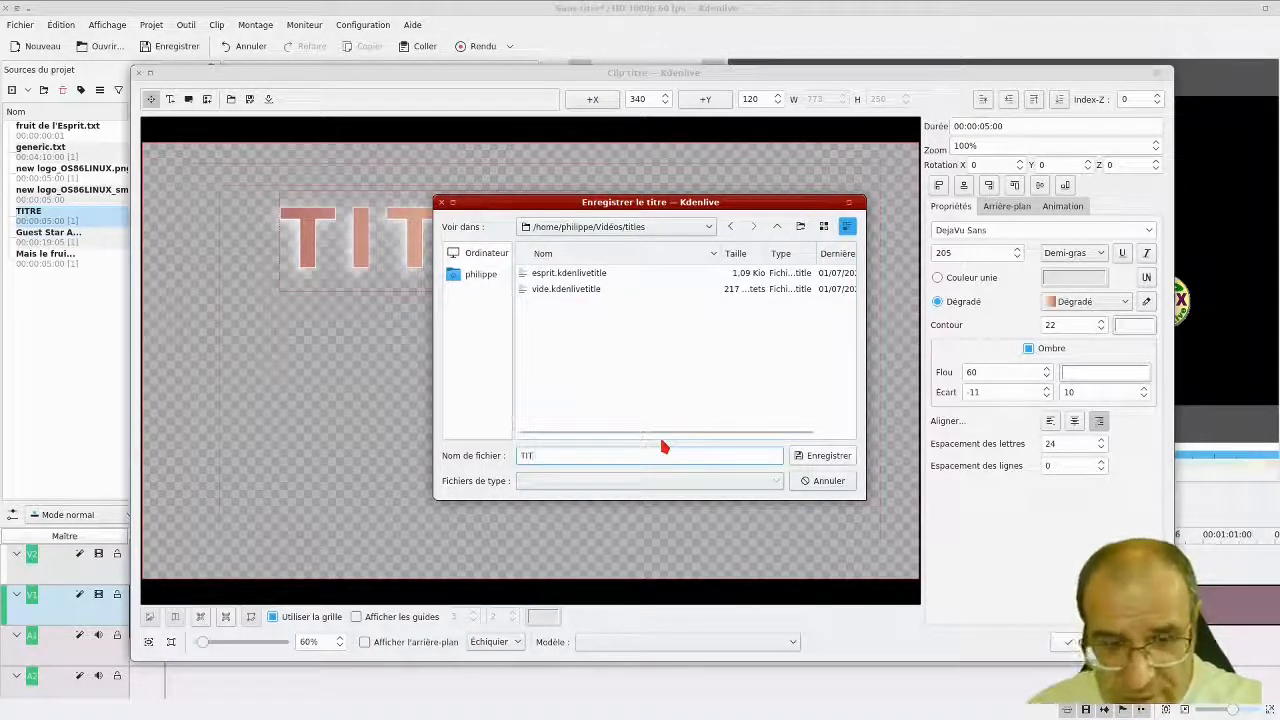
{"action": "type", "text": "RE"}
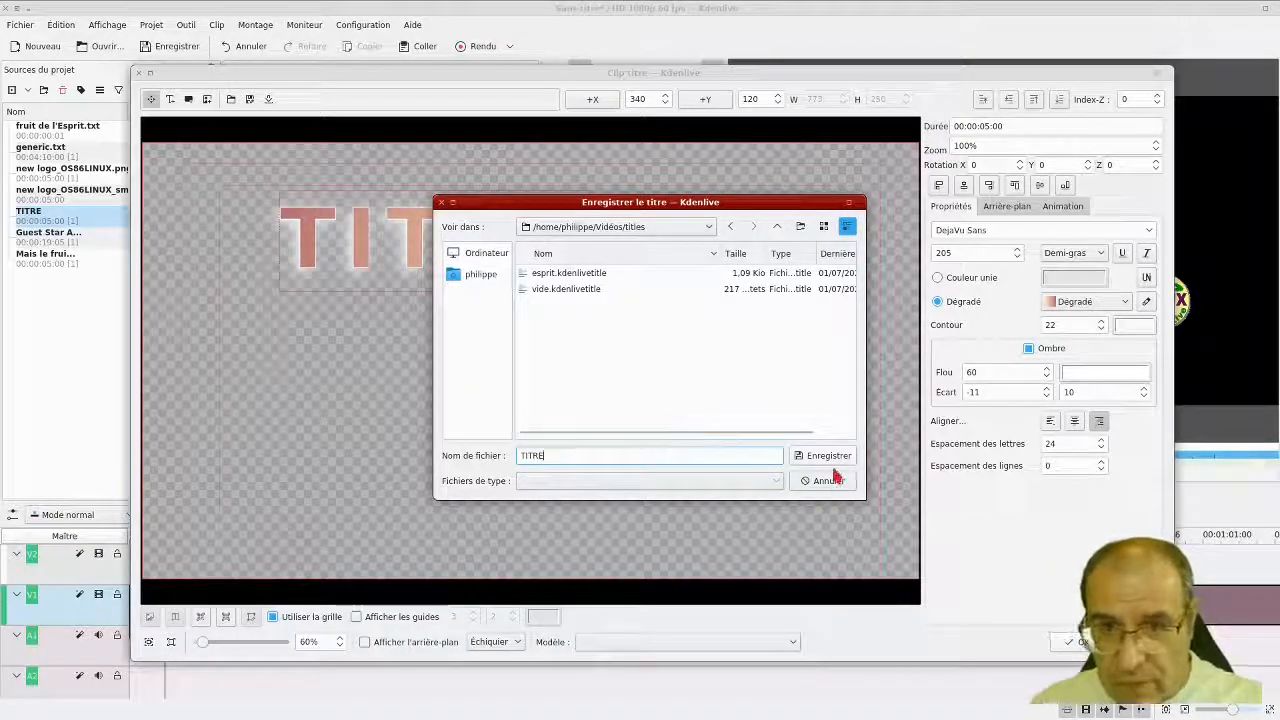
{"action": "left_click", "coordinate": [797, 456]}
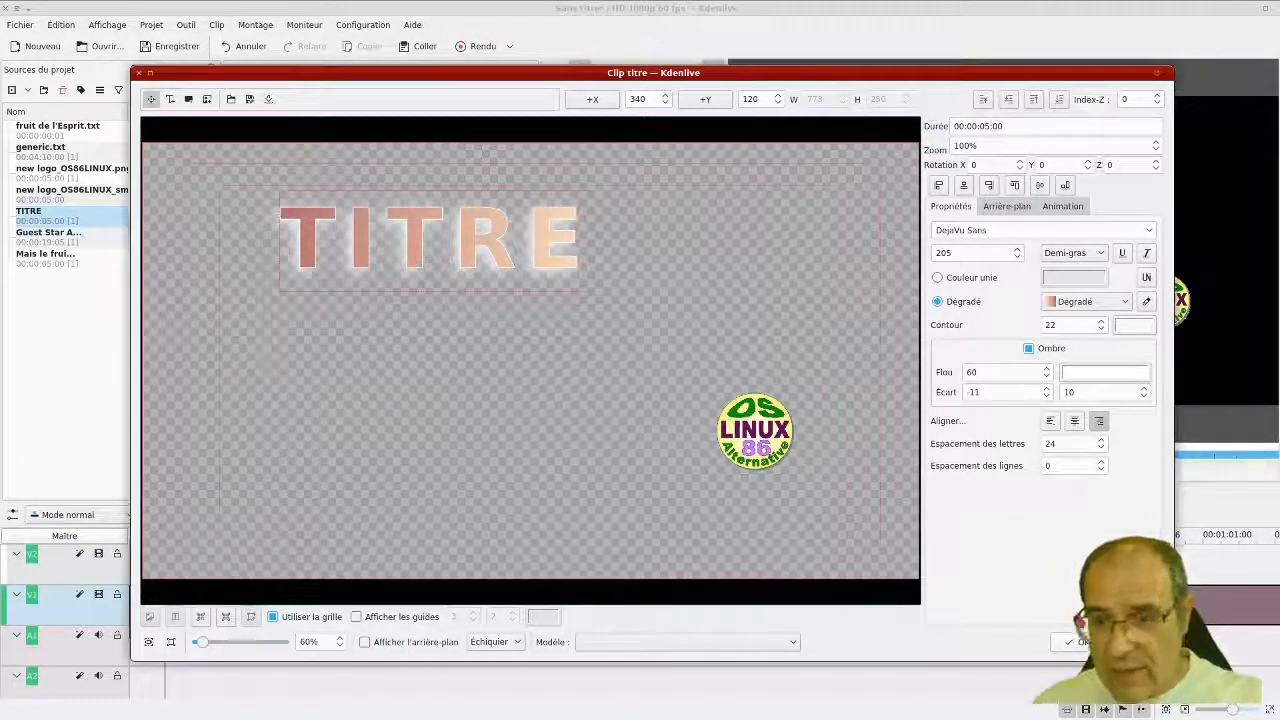
{"action": "left_click", "coordinate": [1075, 642]}
- Place the playhead just past the end of the last timeline clip, Mais le frui..
{"action": "scroll", "coordinate": [700, 617], "scroll_direction": "down", "scroll_amount": 4}
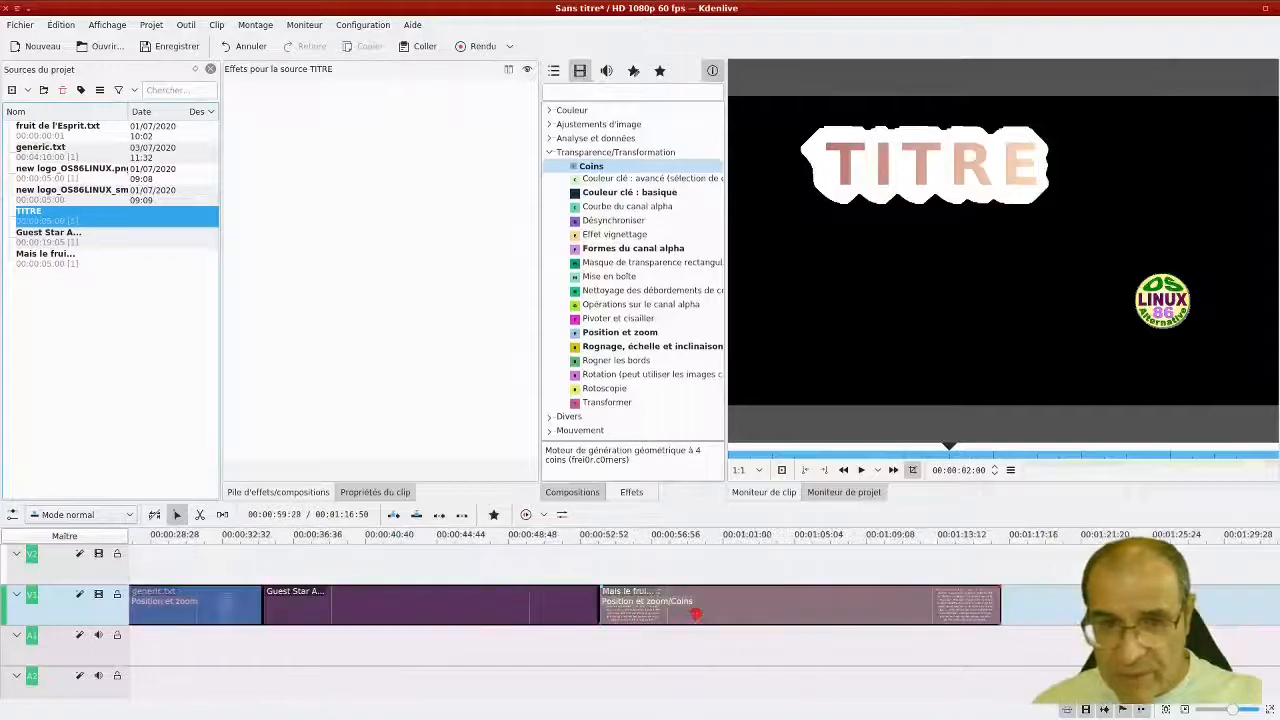
{"action": "scroll", "coordinate": [695, 614], "scroll_direction": "down", "scroll_amount": 4}
{"action": "left_click", "coordinate": [564, 566]}
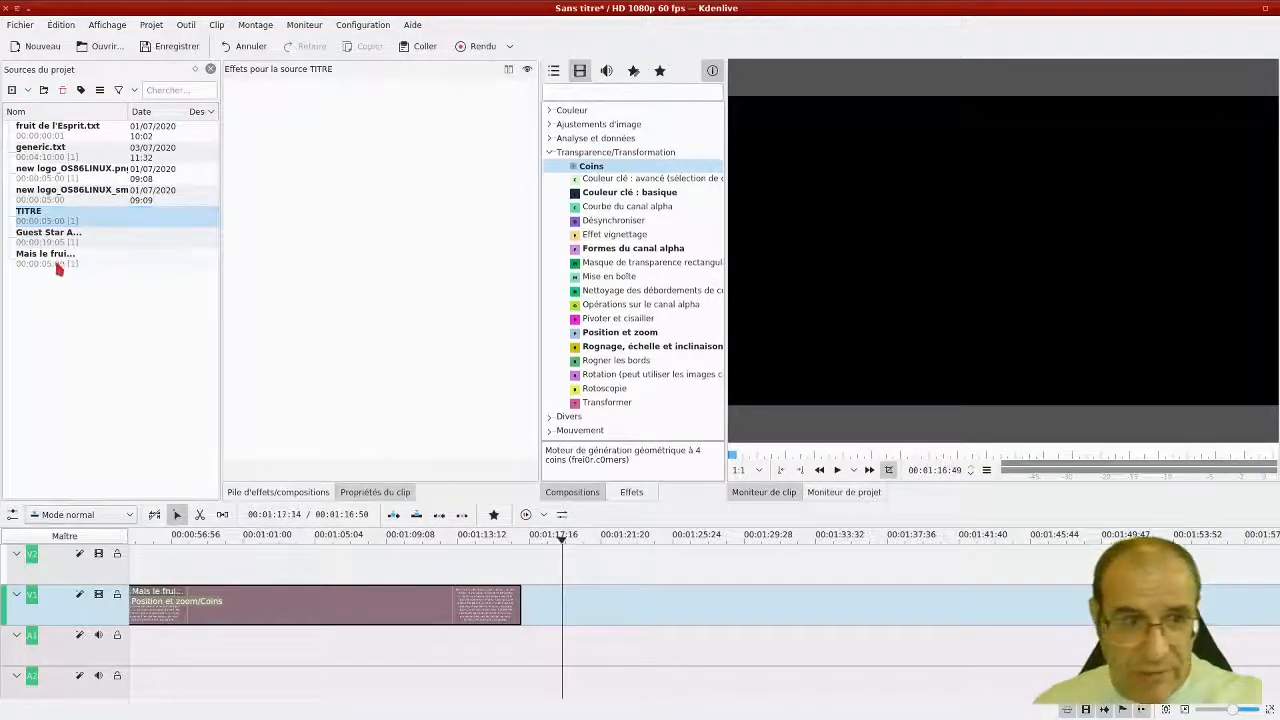
- Create a new title clip and load the saved title TITRE.kdenlivetitle from the Vidéos/titles folder into it
{"action": "left_click", "coordinate": [31, 92]}
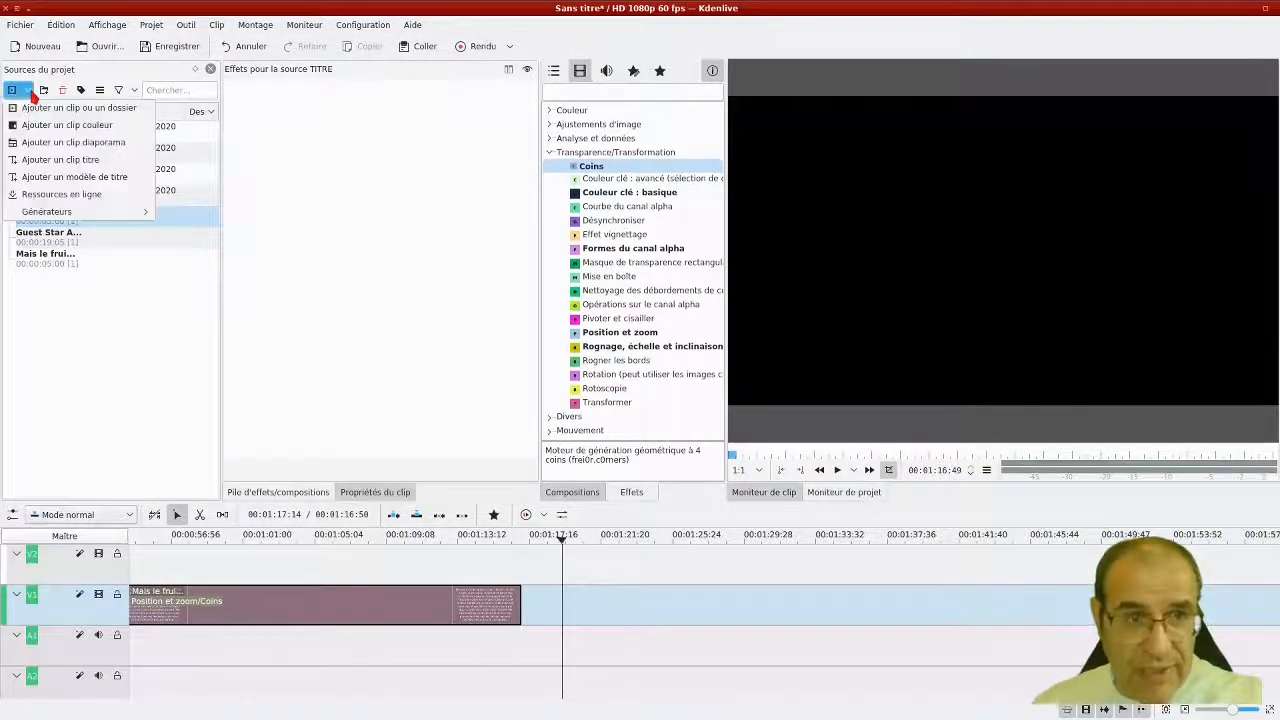
{"action": "left_click", "coordinate": [43, 164]}
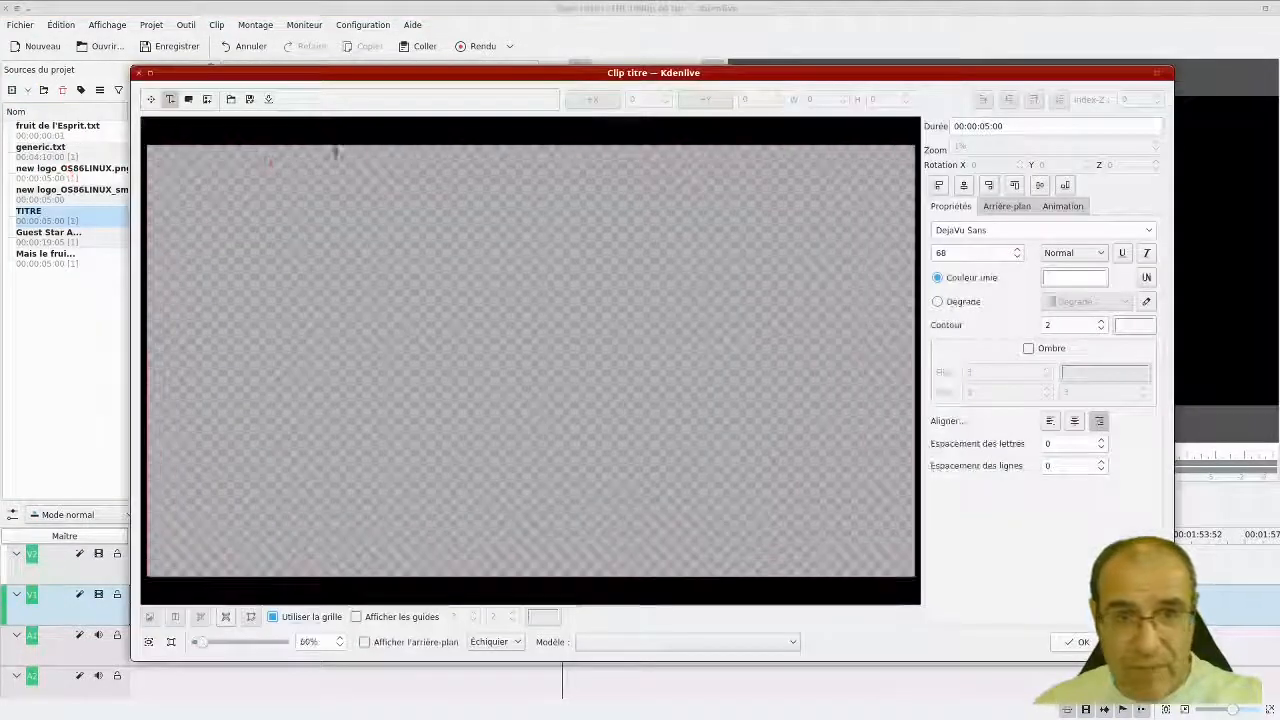
{"action": "left_click", "coordinate": [233, 100]}
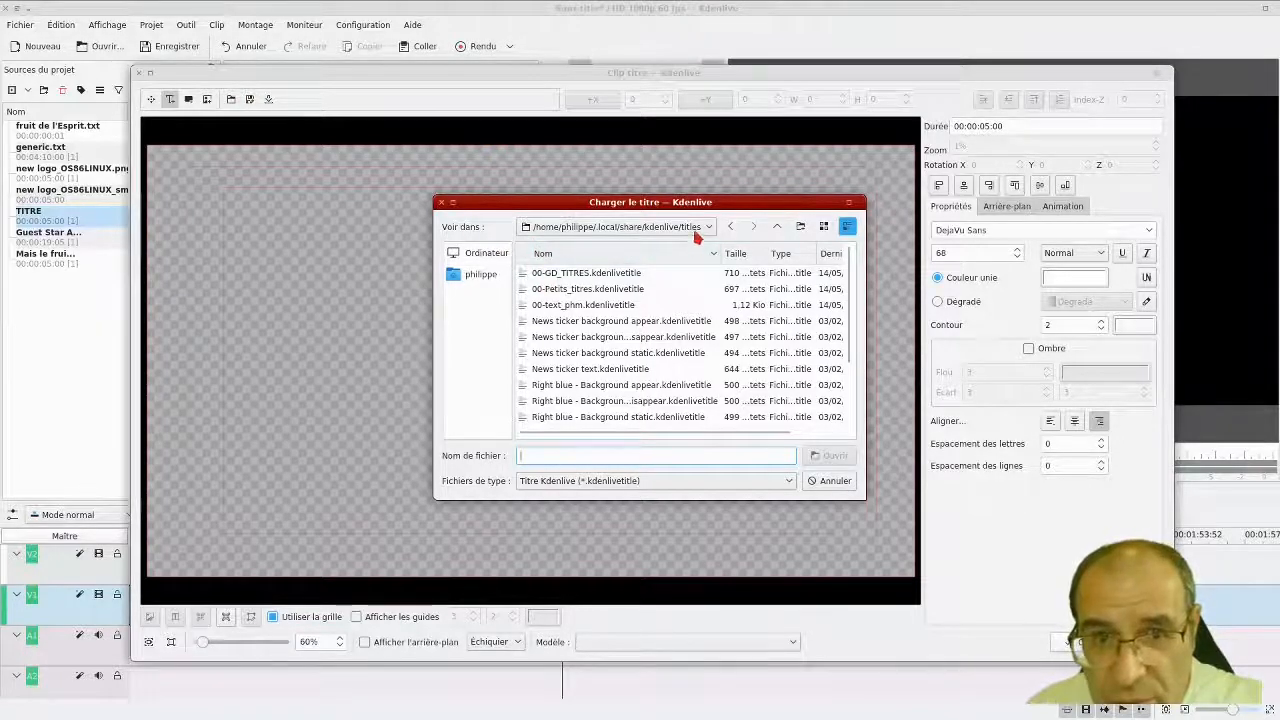
{"action": "left_click", "coordinate": [667, 240]}
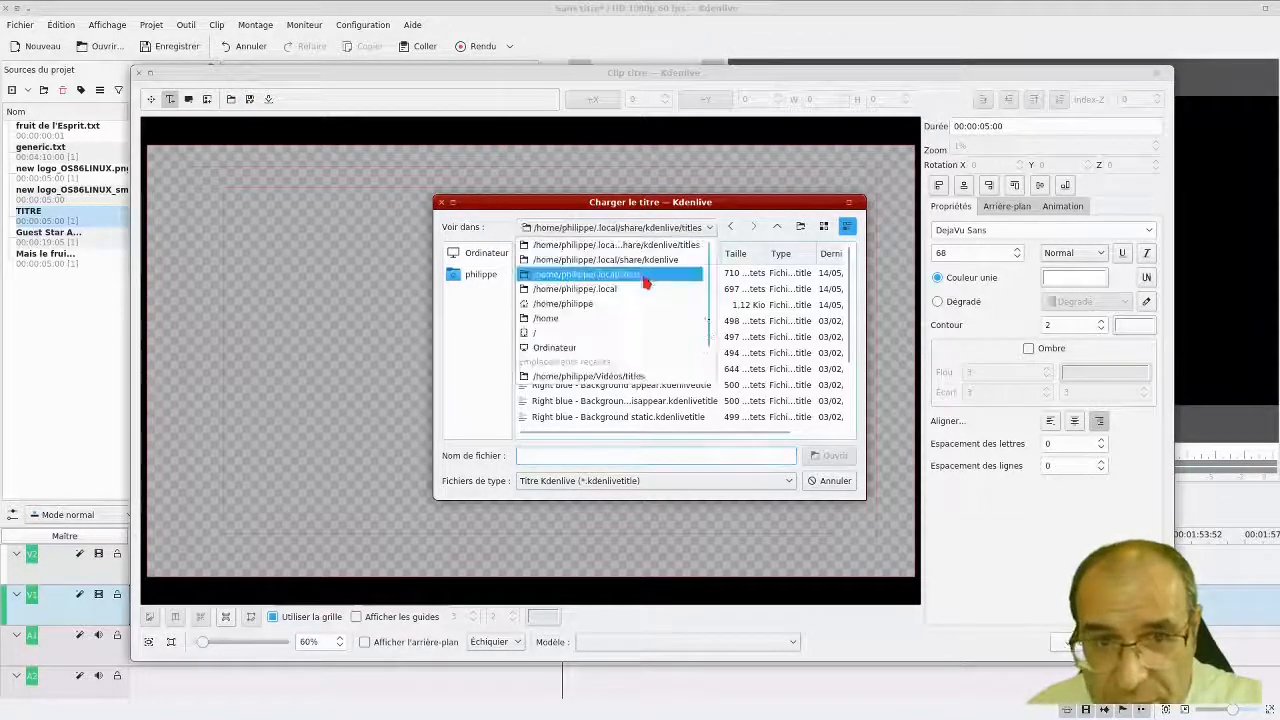
{"action": "left_click", "coordinate": [640, 382]}
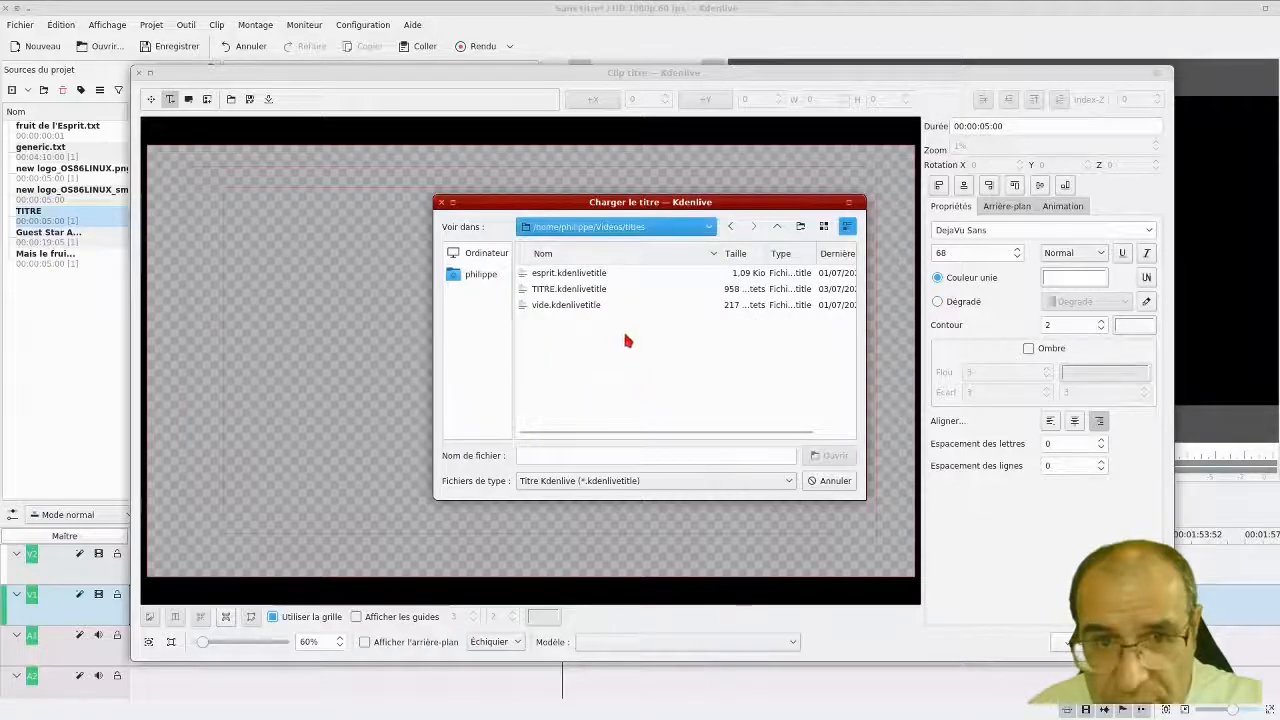
{"action": "left_click", "coordinate": [565, 289]}
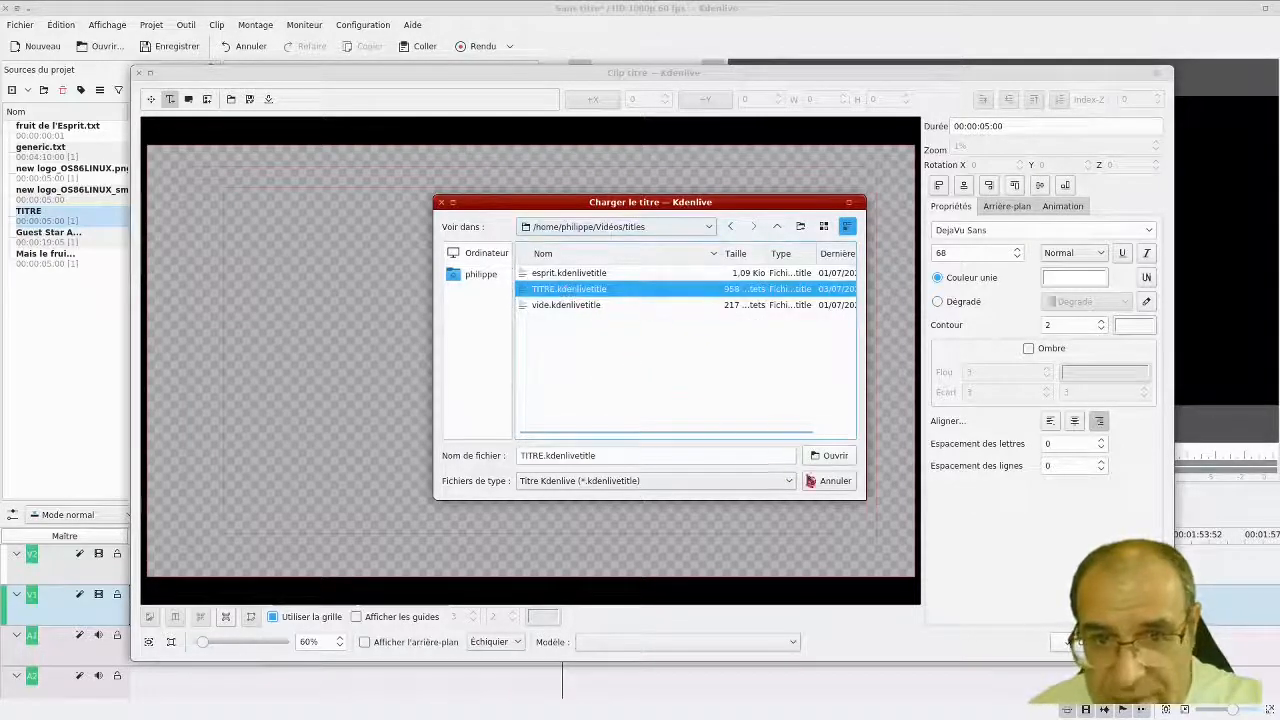
{"action": "left_click", "coordinate": [831, 457]}
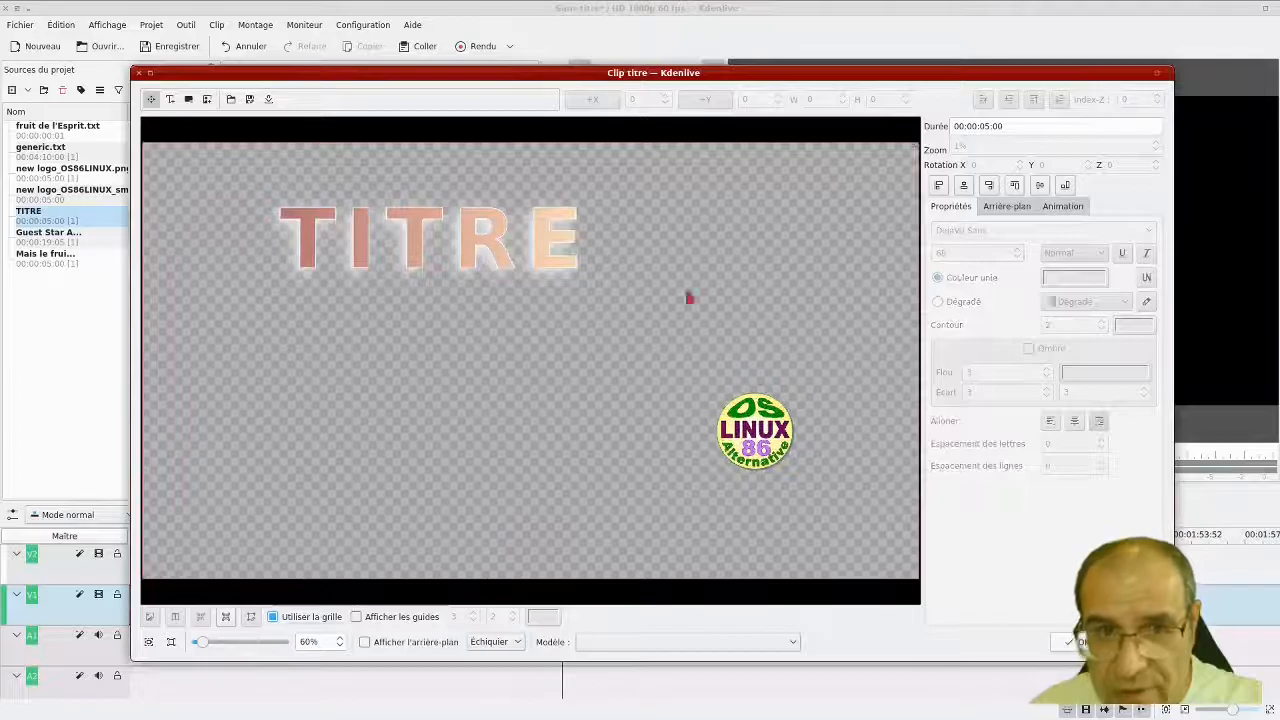
- Delete the round logo from the loaded title, replace the text TITRE with BONJOUR, and add the title to the project
{"action": "left_click", "coordinate": [741, 447]}
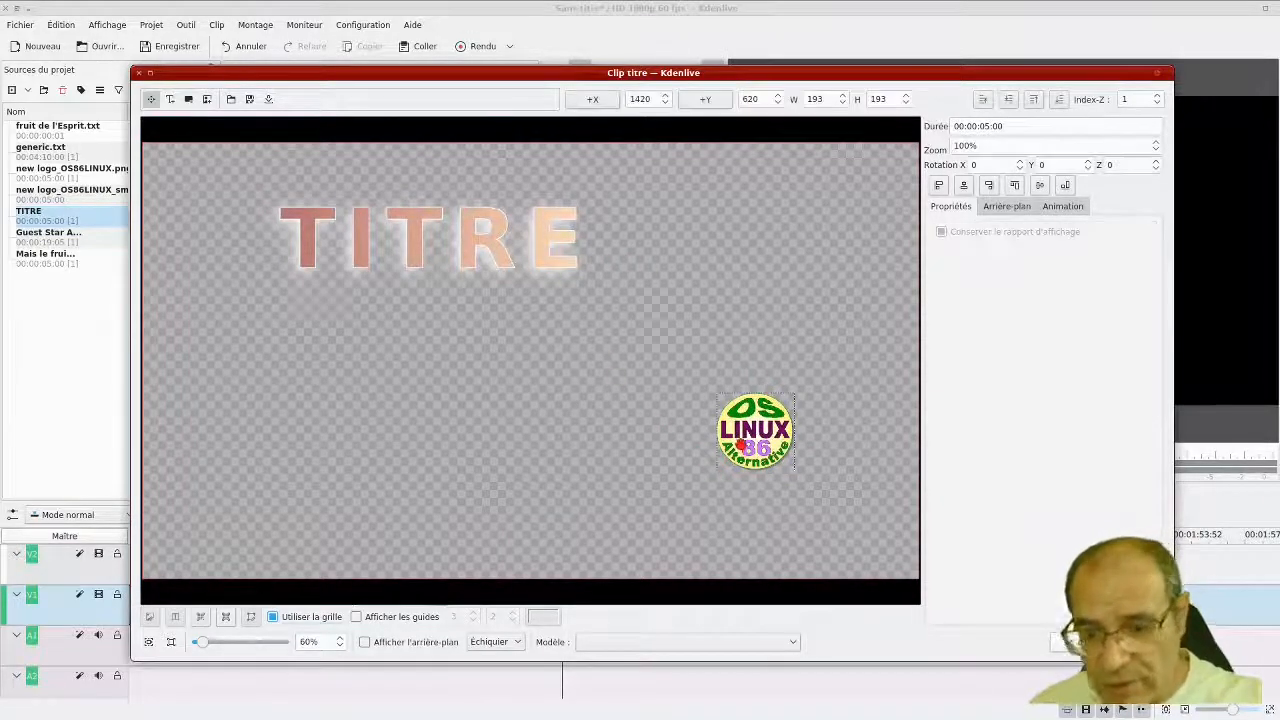
{"action": "key", "text": "Delete"}
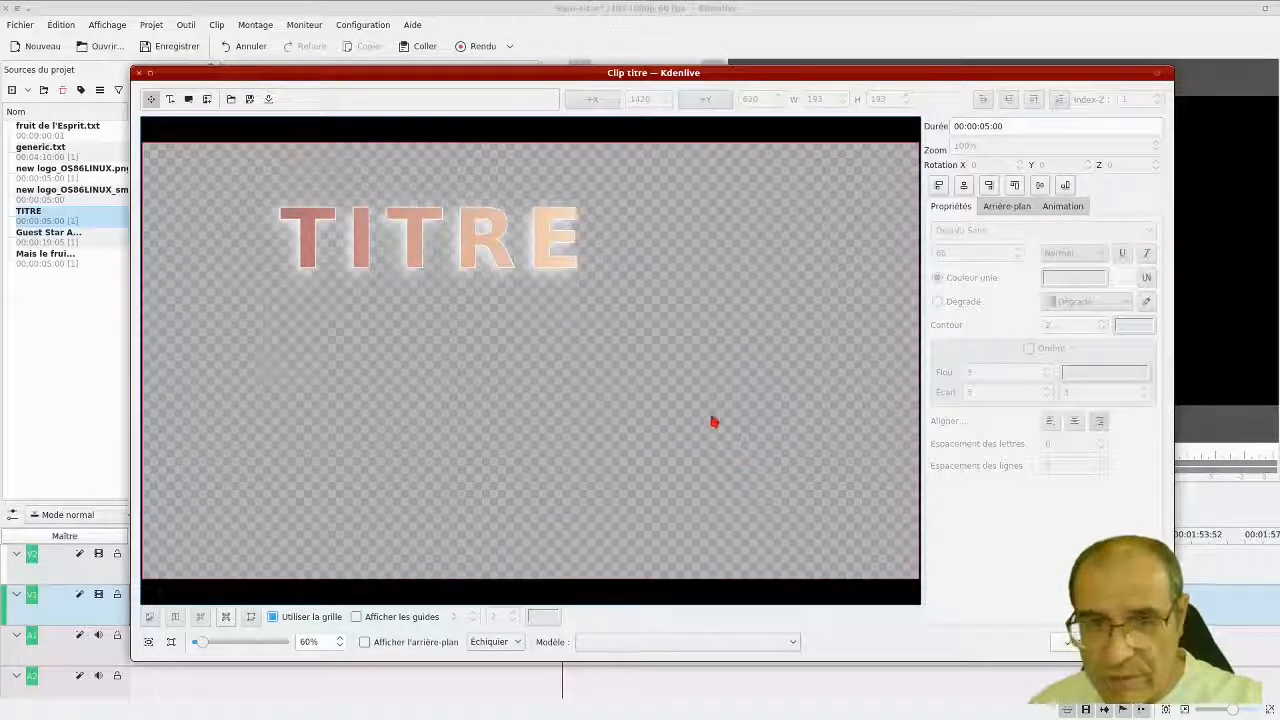
{"action": "left_click", "coordinate": [481, 252]}
{"action": "double_click", "coordinate": [492, 247]}
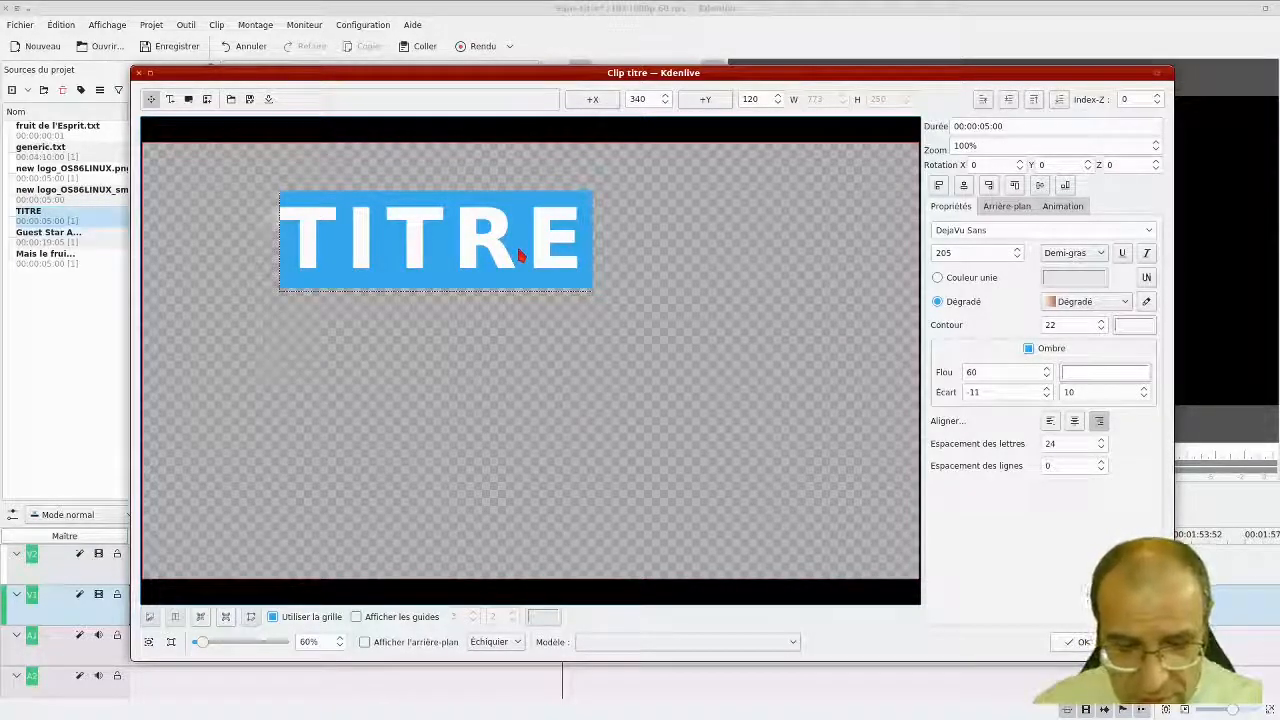
{"action": "type", "text": "BONJOUR"}
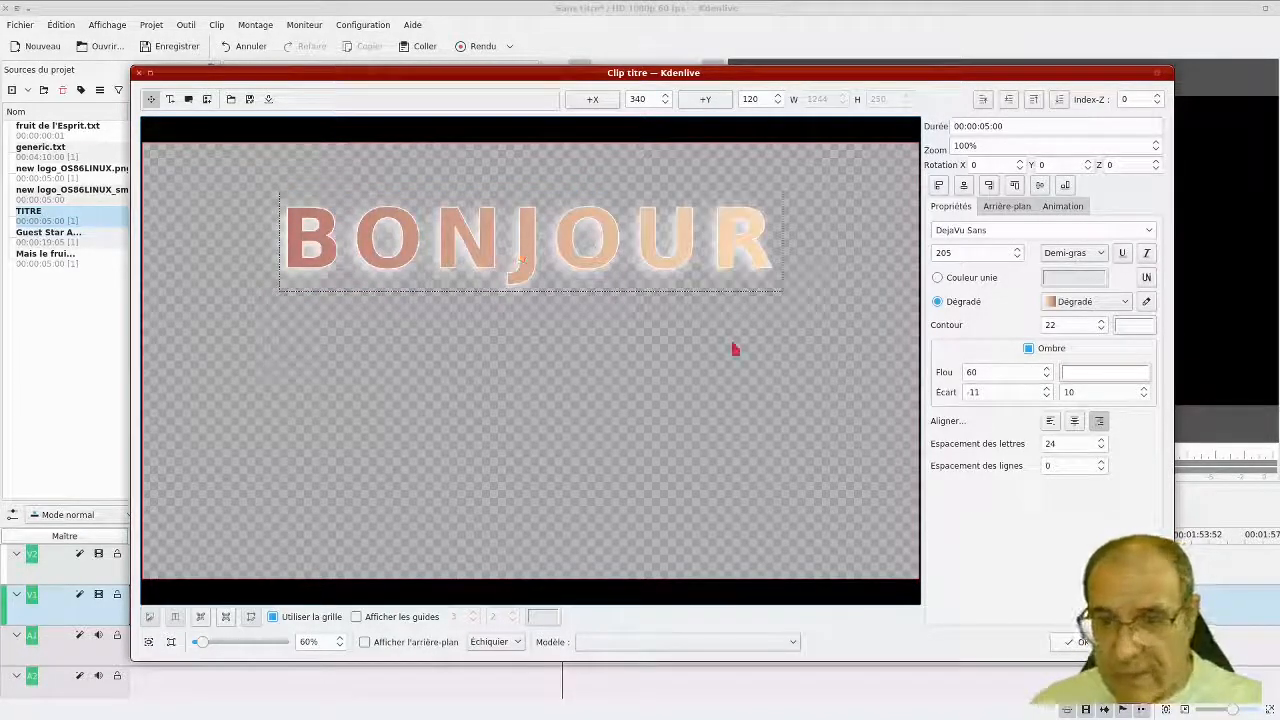
{"action": "left_click", "coordinate": [1083, 644]}
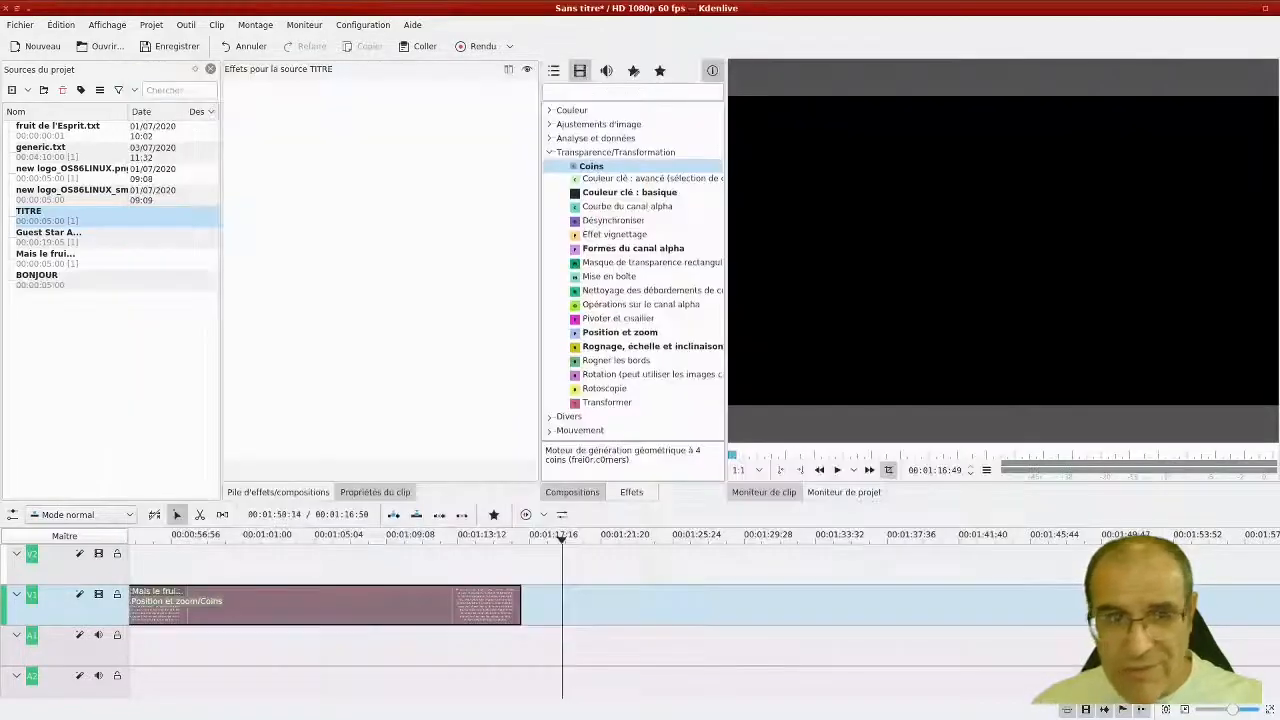
- Place the BONJOUR clip on track V1 directly after the Mais le frui... clip and preview it at several points
{"action": "left_click_drag", "start_coordinate": [44, 287], "coordinate": [545, 591]}
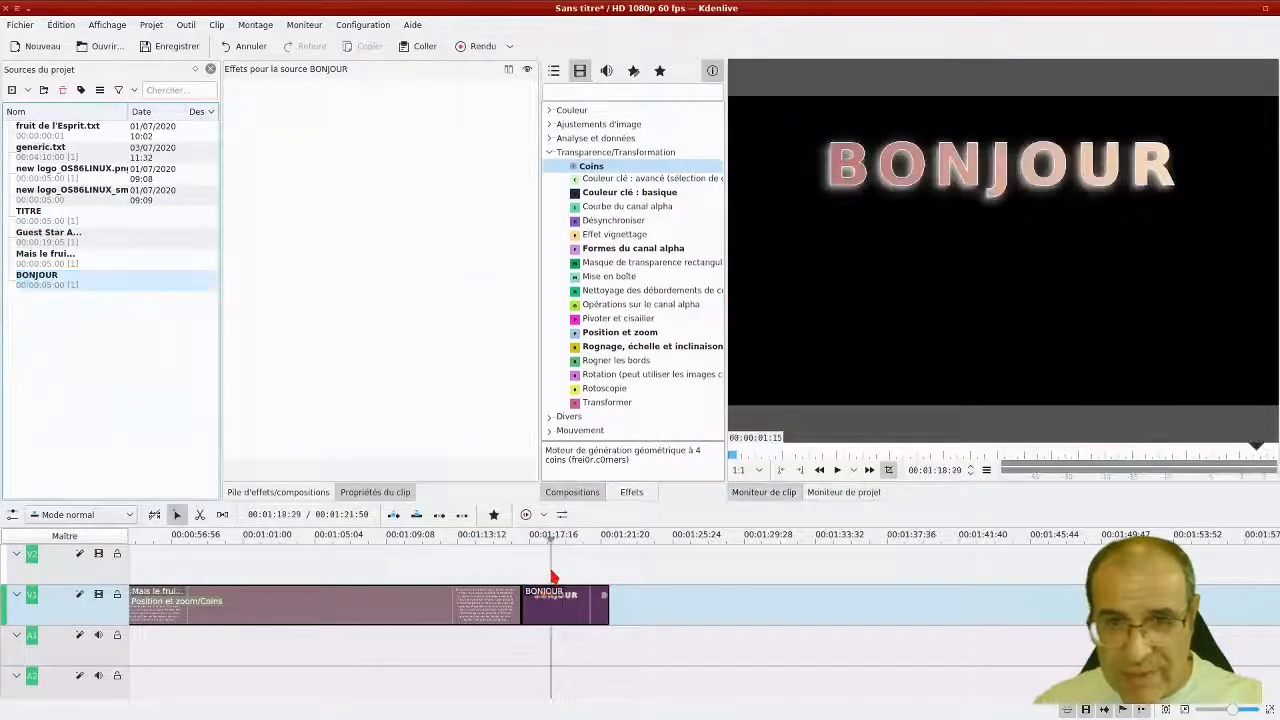
{"action": "left_click", "coordinate": [518, 568]}
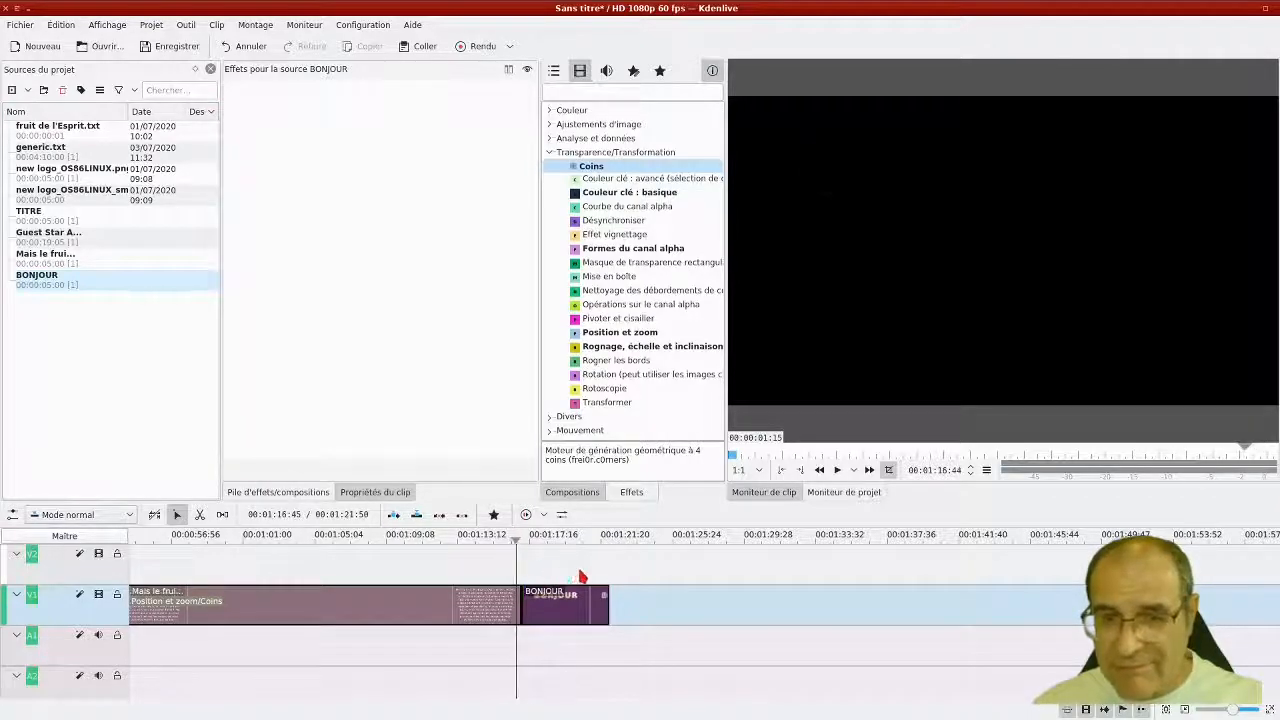
{"action": "key", "text": "End"}
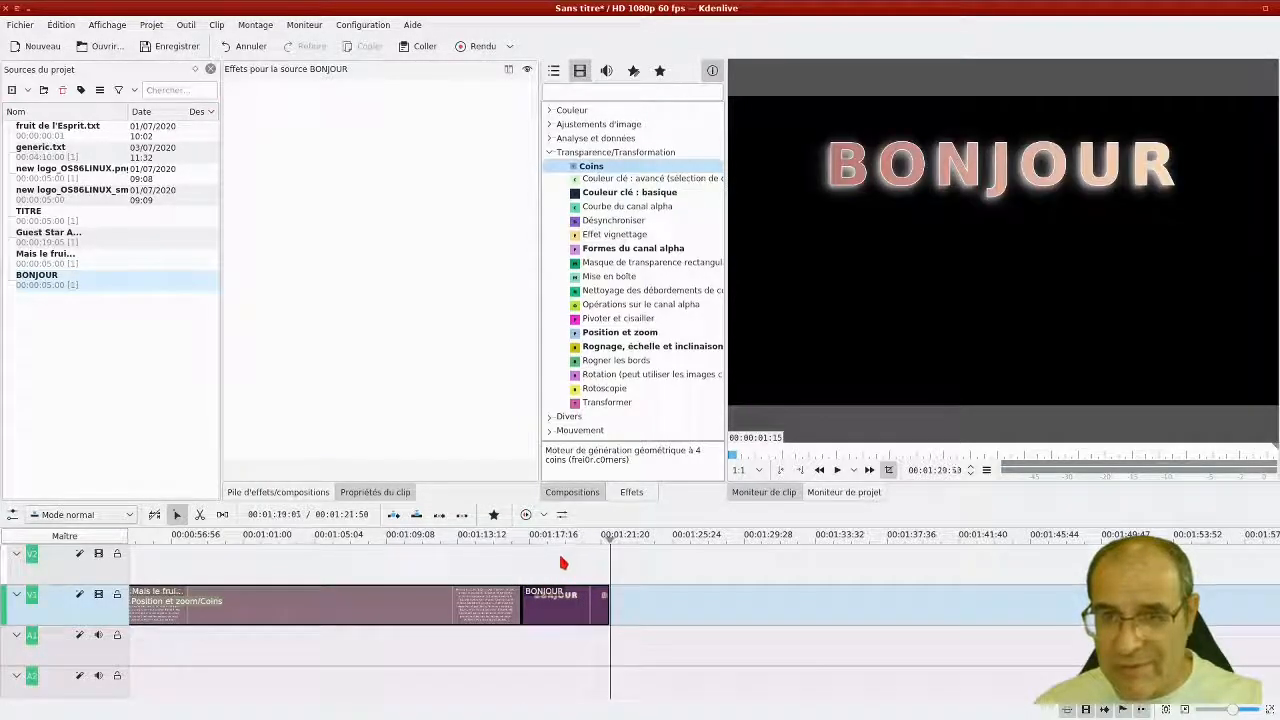
{"action": "left_click", "coordinate": [560, 562]}
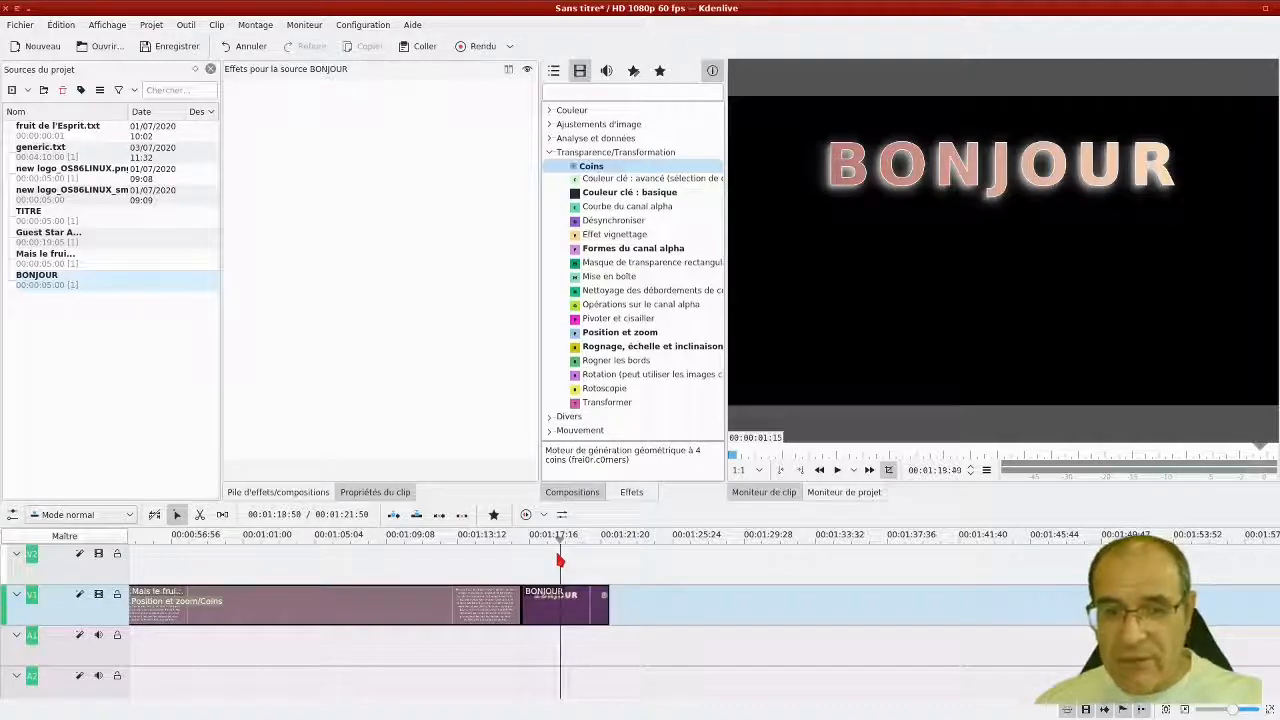
{"action": "left_click", "coordinate": [559, 560]}
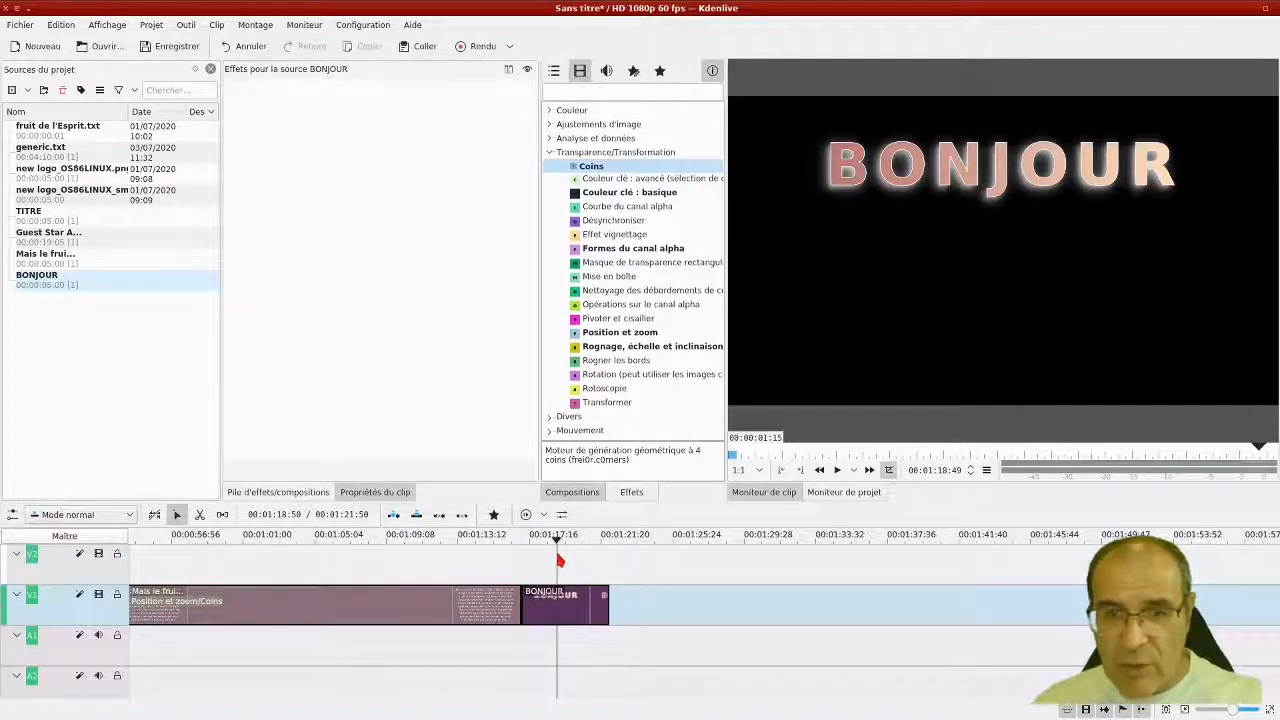